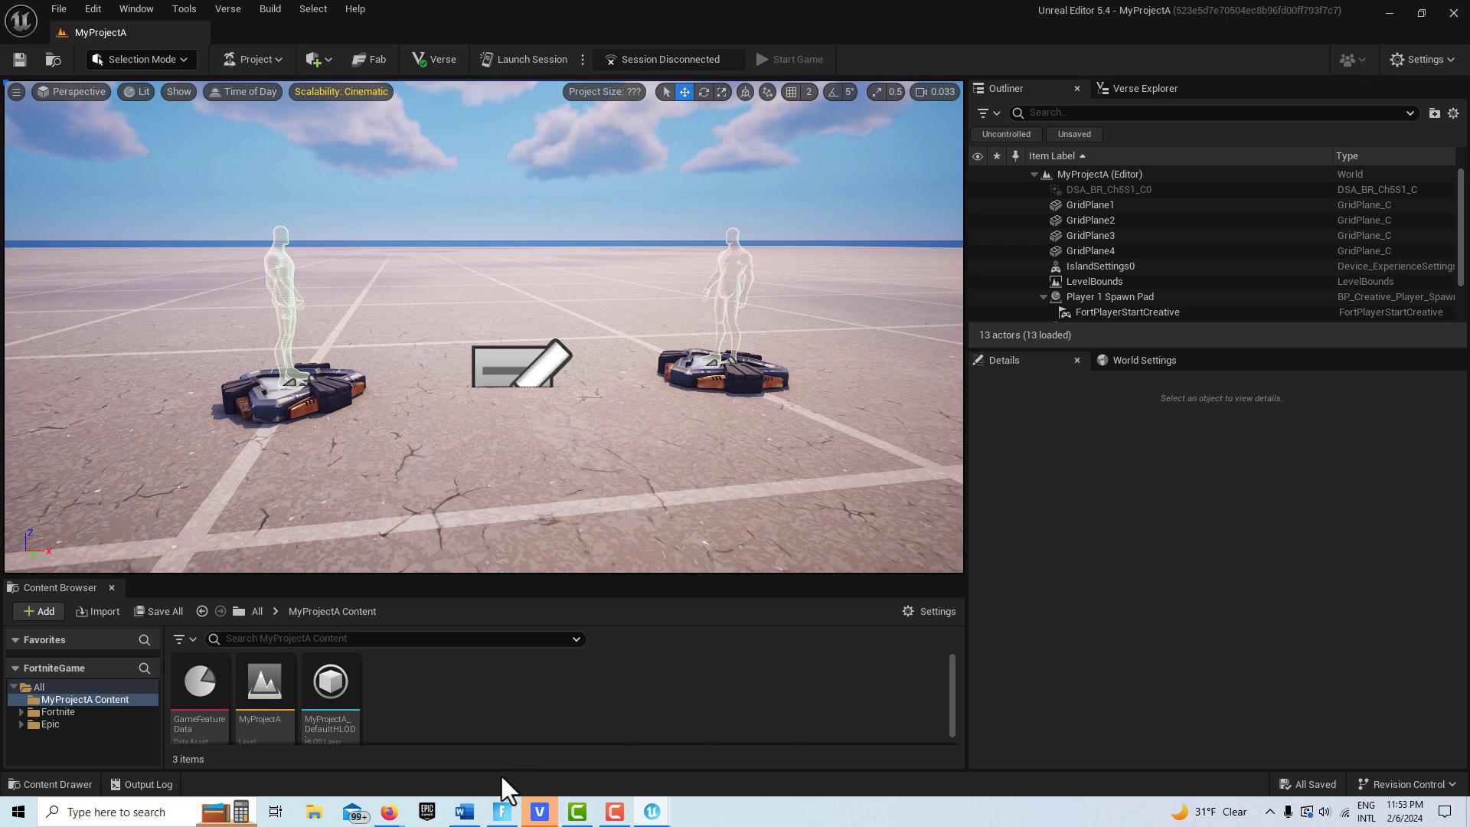
Step: Review the Create your own NPC Medic guide in Firefox, then bring the Fortnite lobby forward
mouse_move(389, 810)
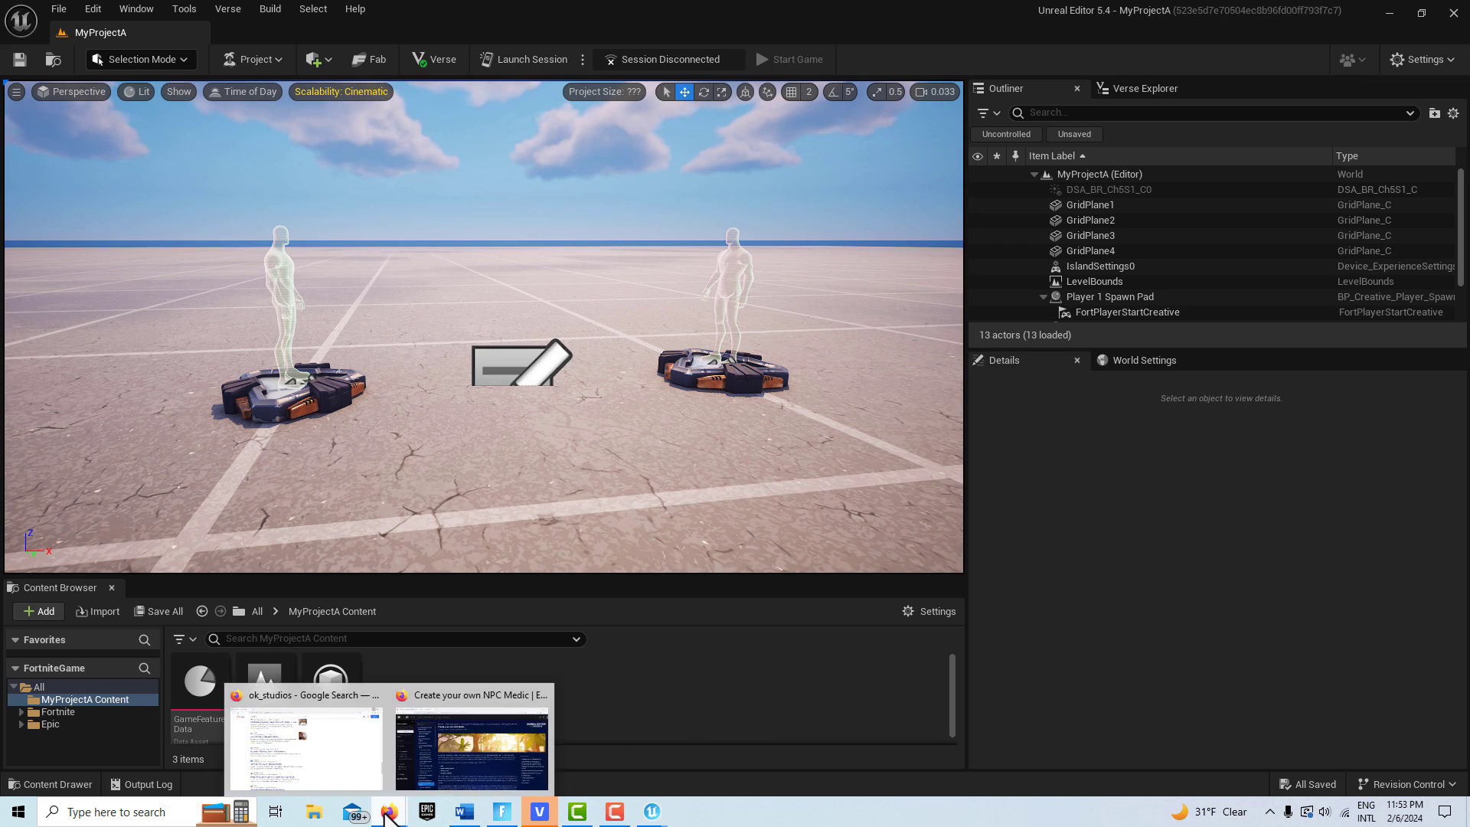
click(482, 767)
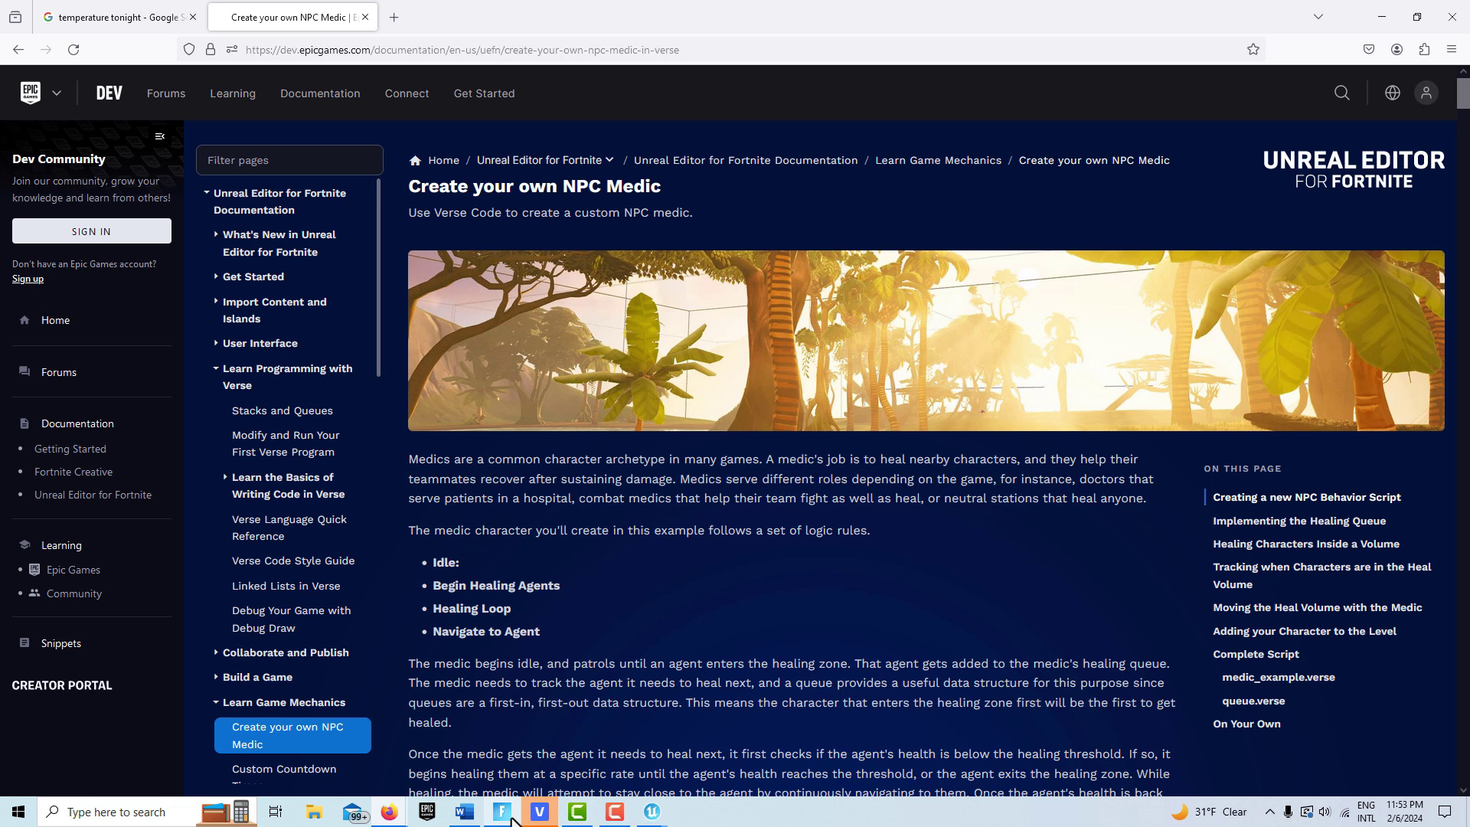
click(503, 813)
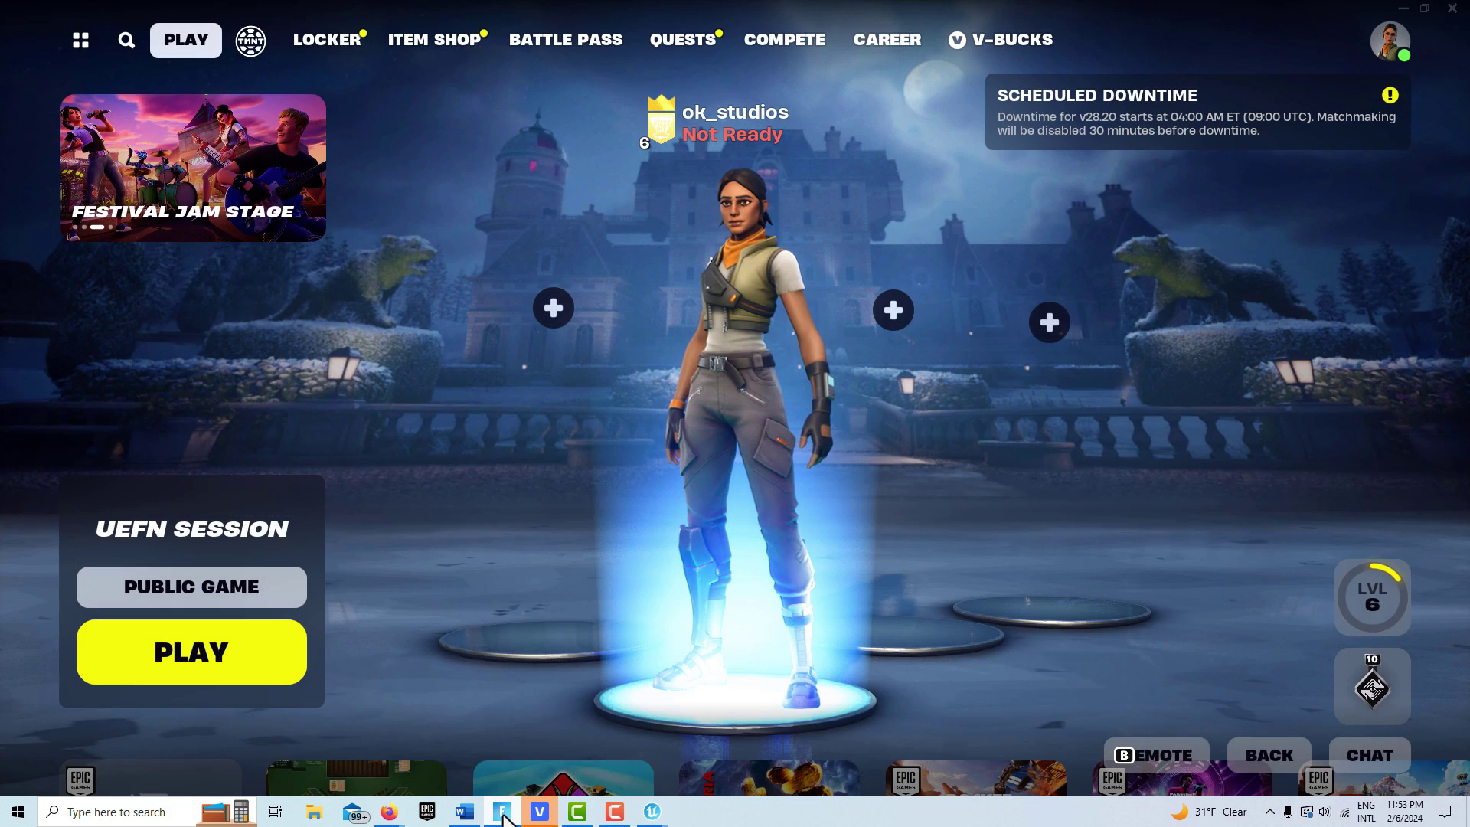
Step: In Verse Explorer, add an empty Verse file named queue to the MyProjectA project
click(649, 812)
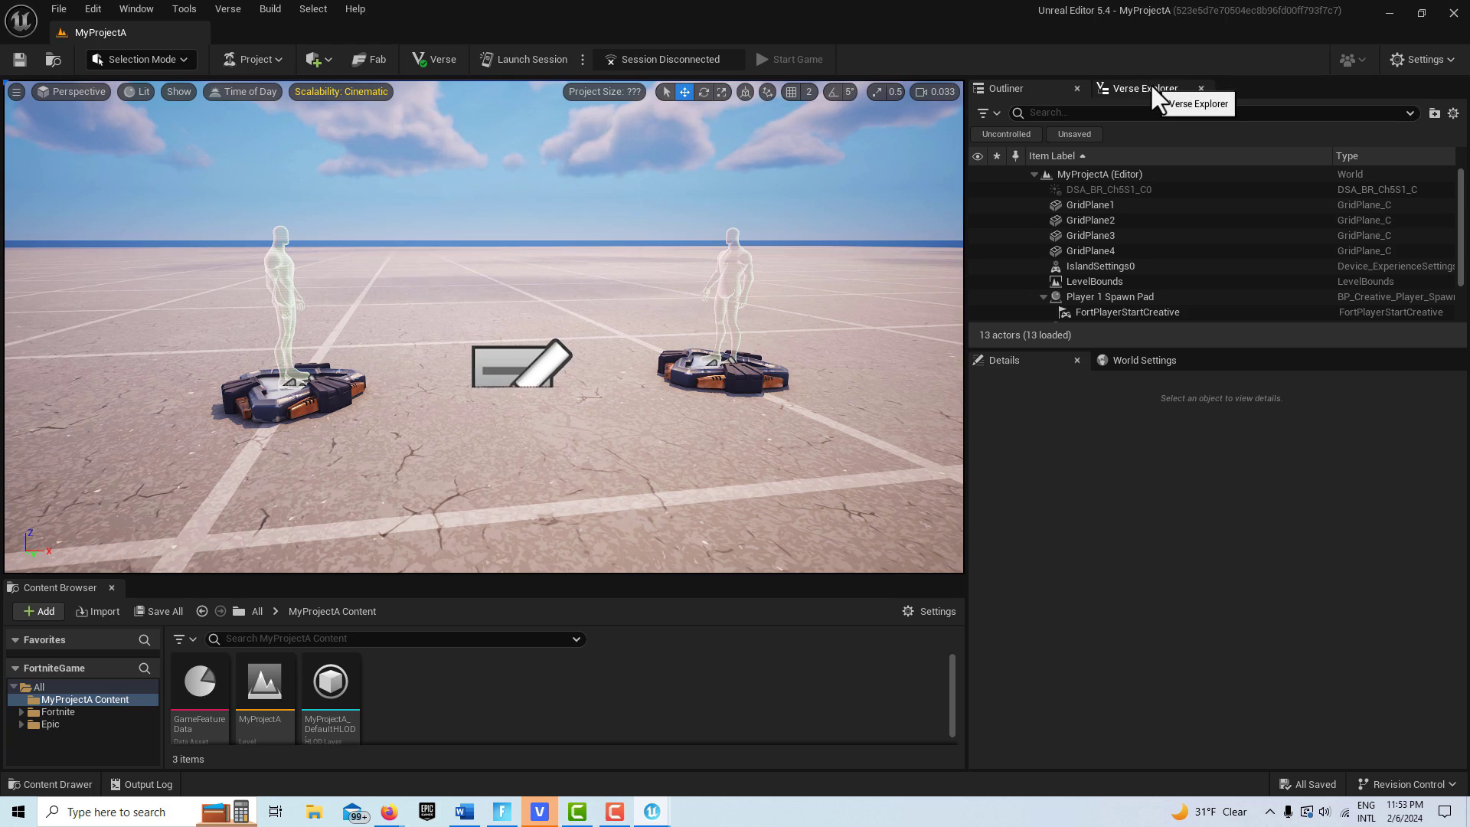
click(1149, 84)
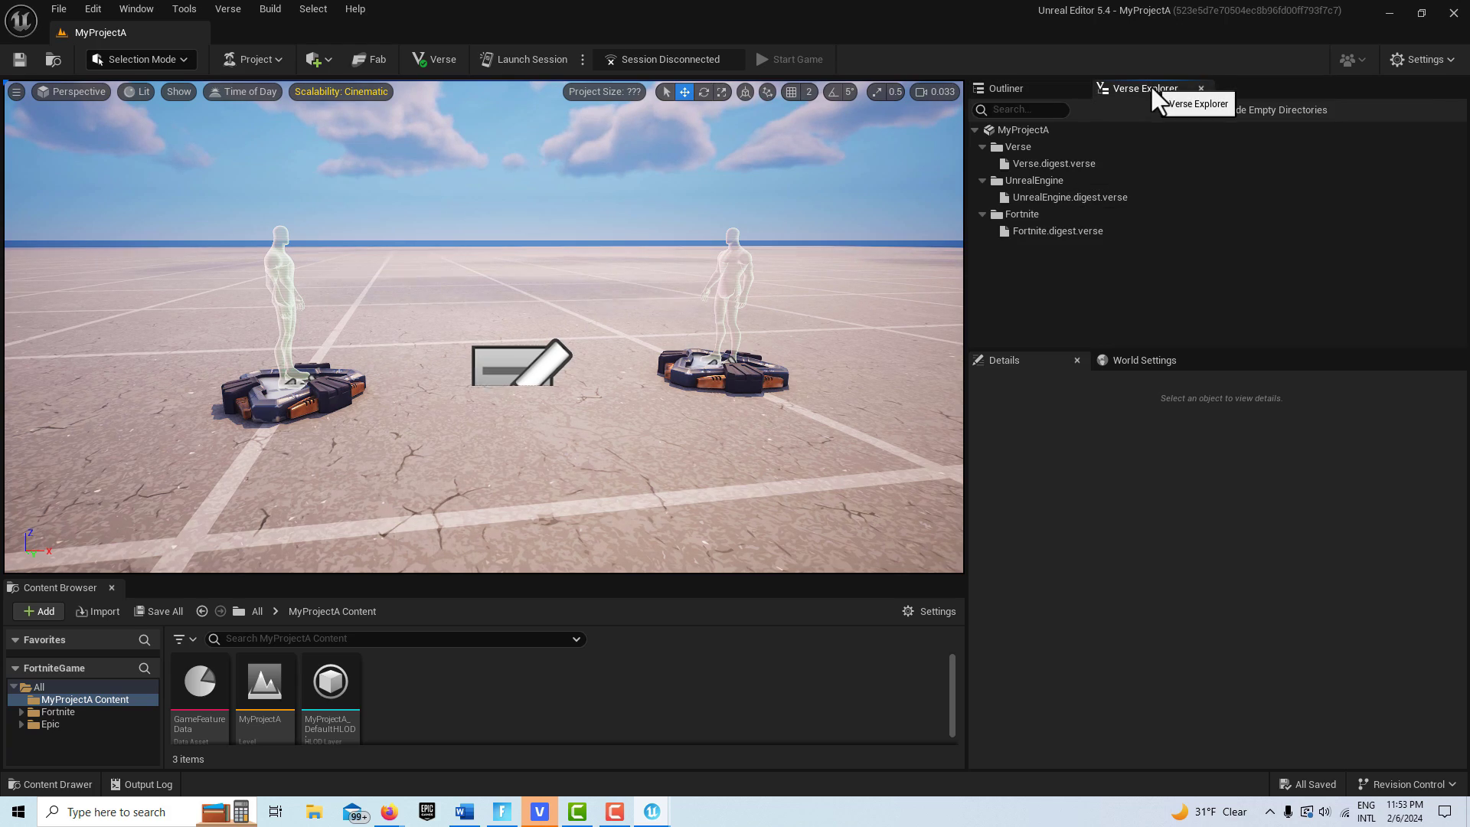
click(1063, 128)
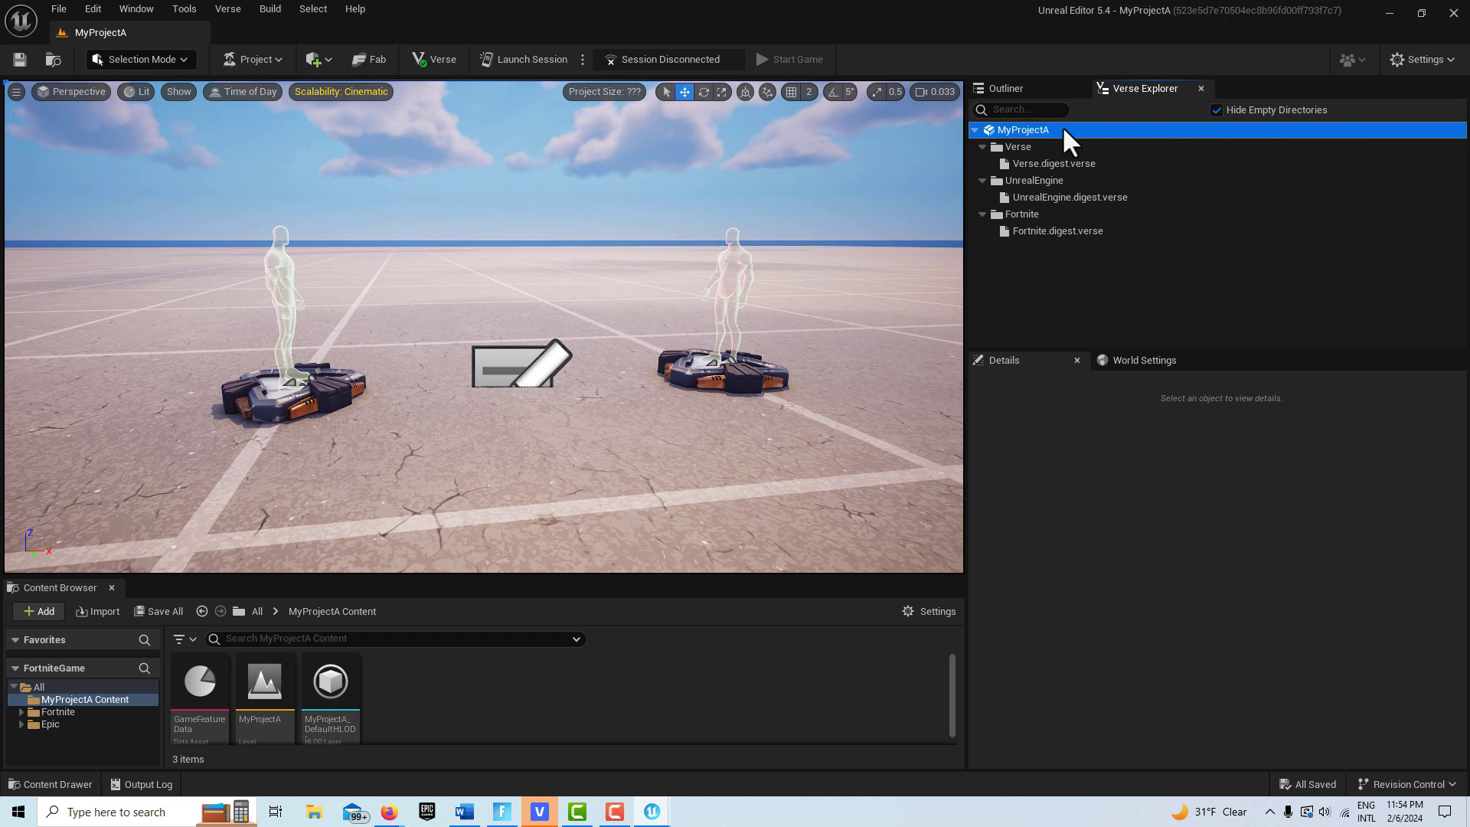
right_click(1063, 126)
click(1110, 154)
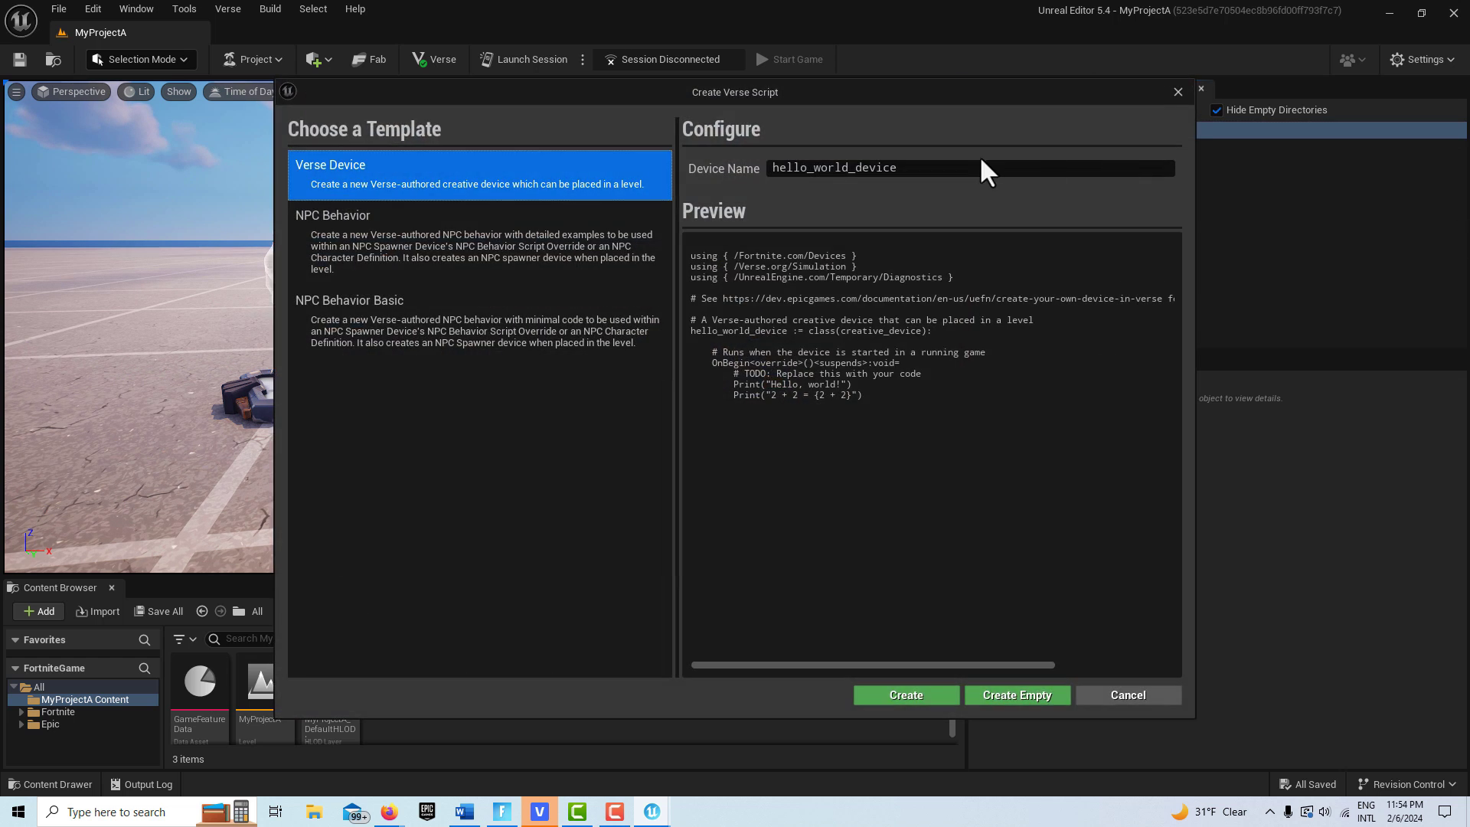
click(973, 167)
text(q)
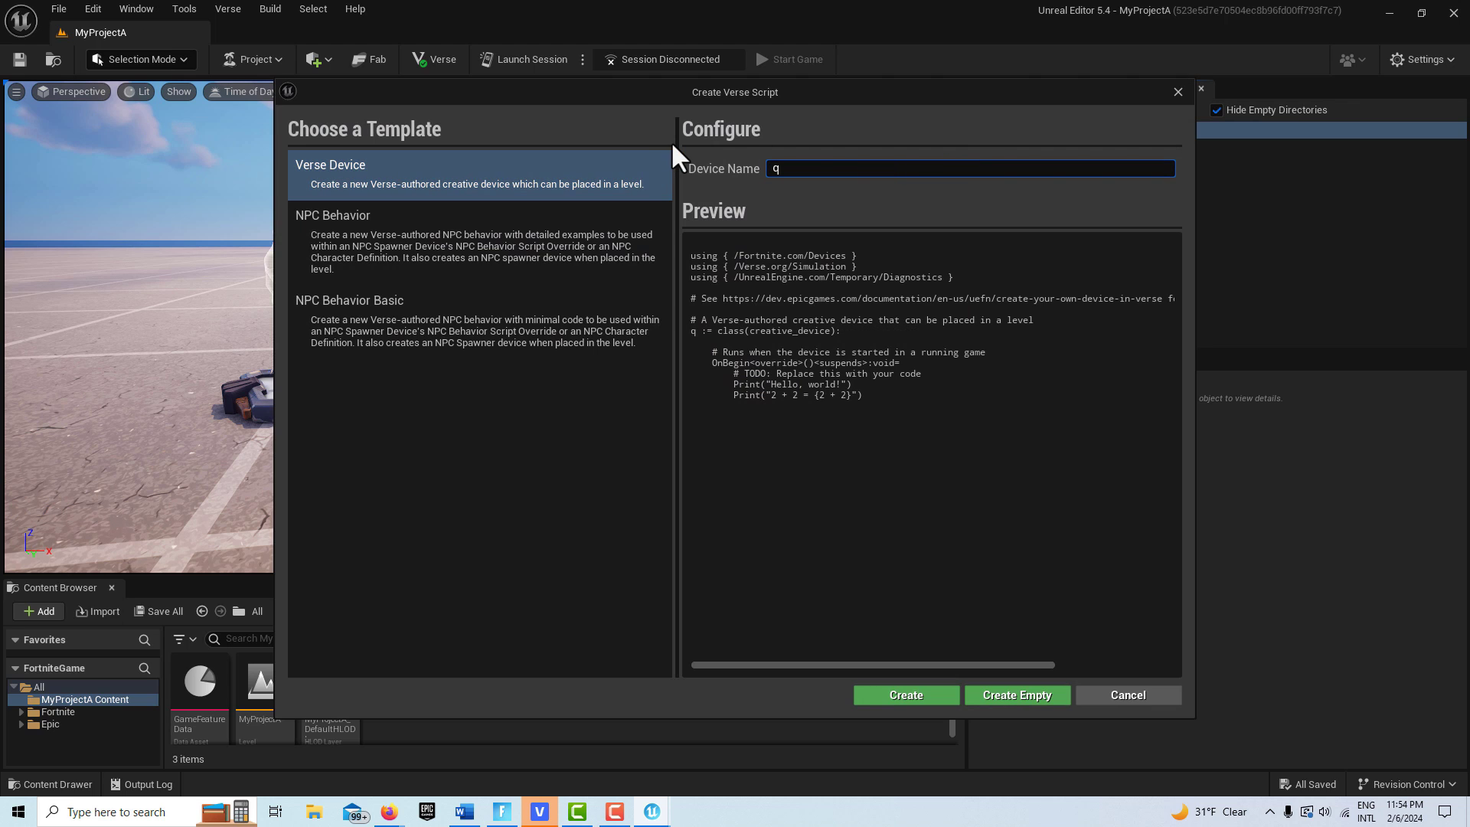
text(ueue)
click(1017, 694)
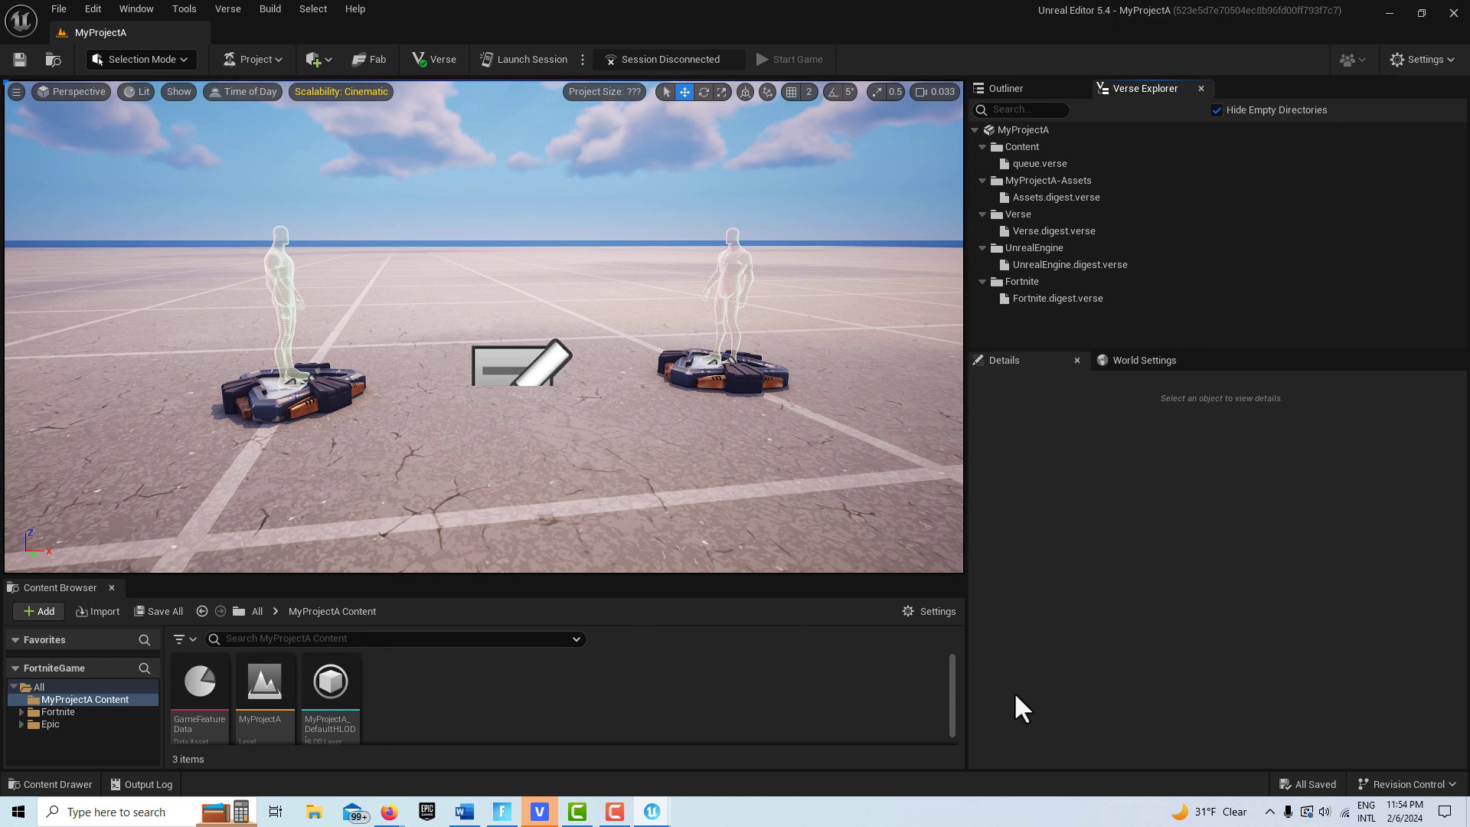
click(1046, 164)
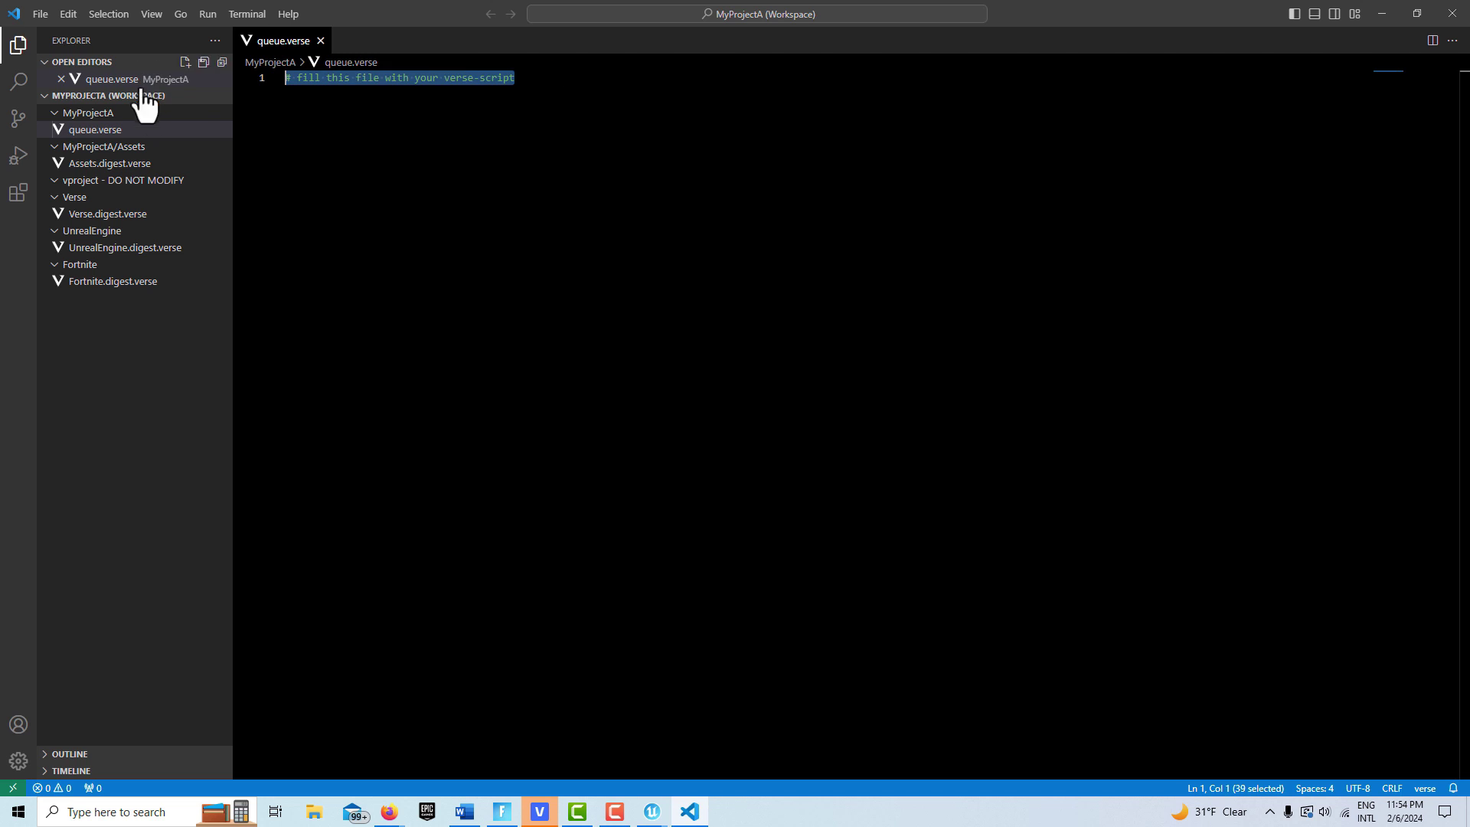
Step: Delete the placeholder comment line from queue.verse and save the blank file
key(BackSpace)
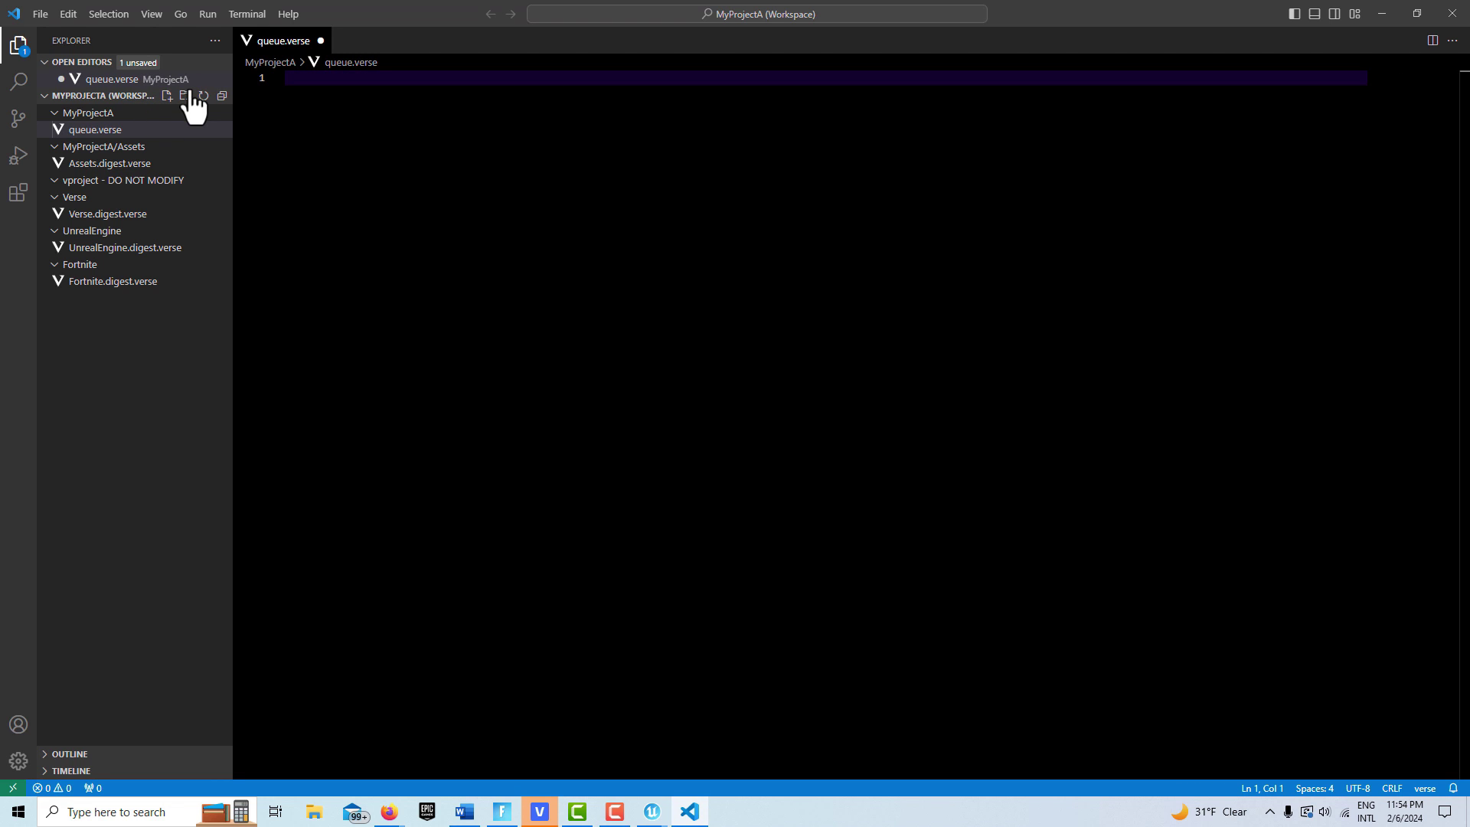
key(ctrl+s)
Step: In the NPC Medic guide, scroll near the page end and select the whole queue.verse code listing
mouse_move(389, 811)
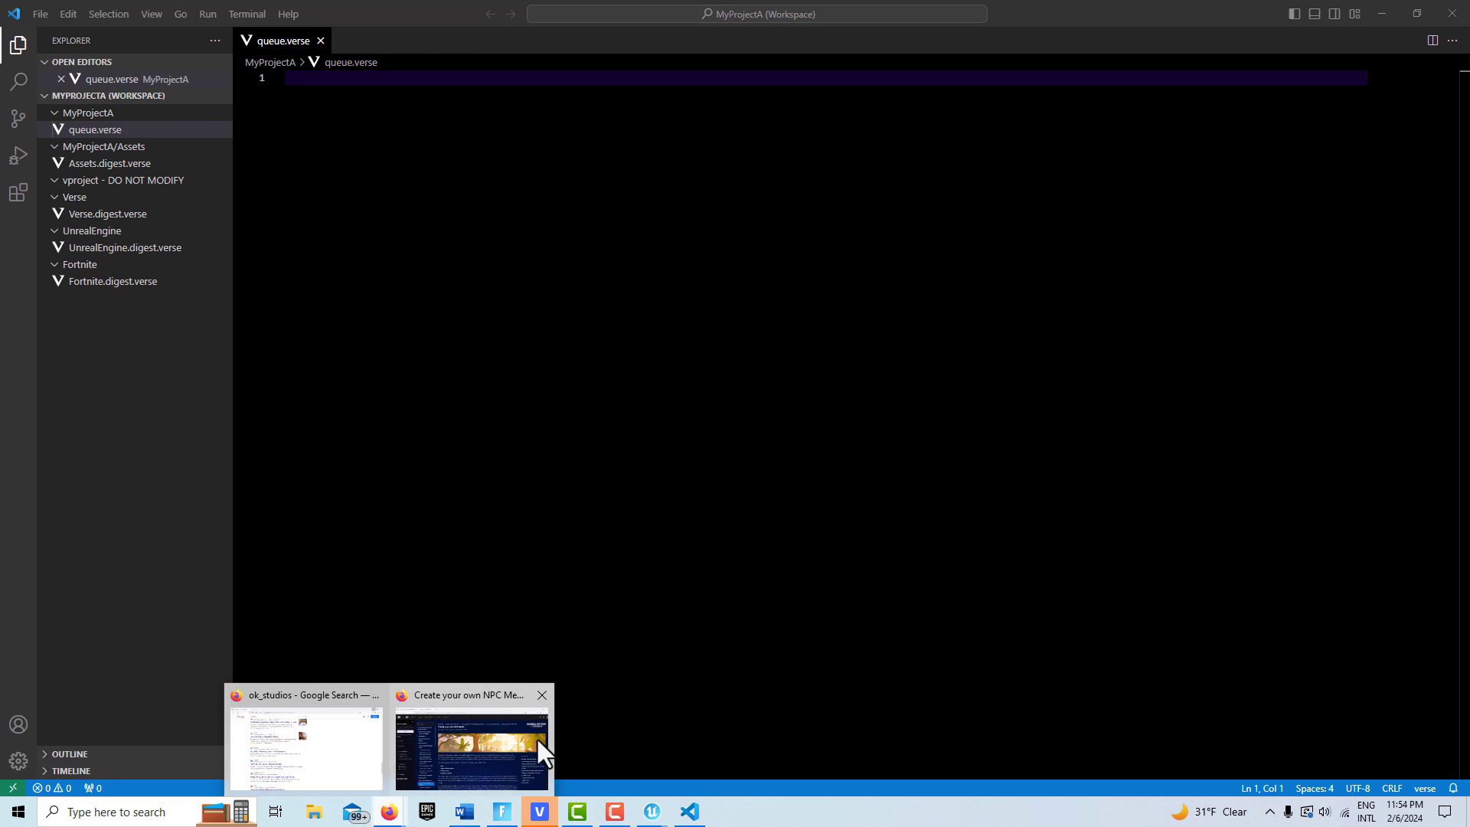
click(469, 769)
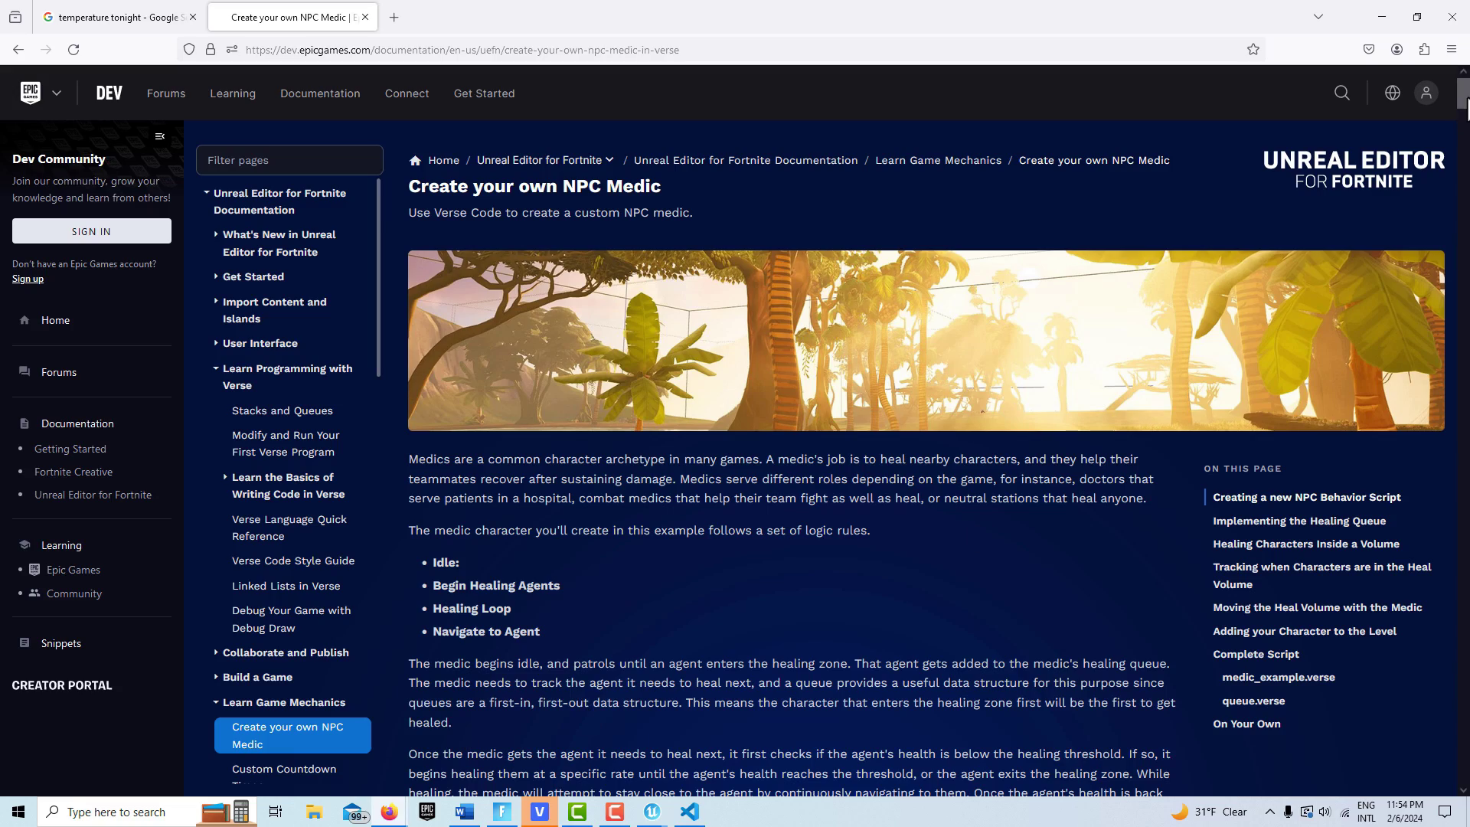
drag(1462, 100, 1458, 756)
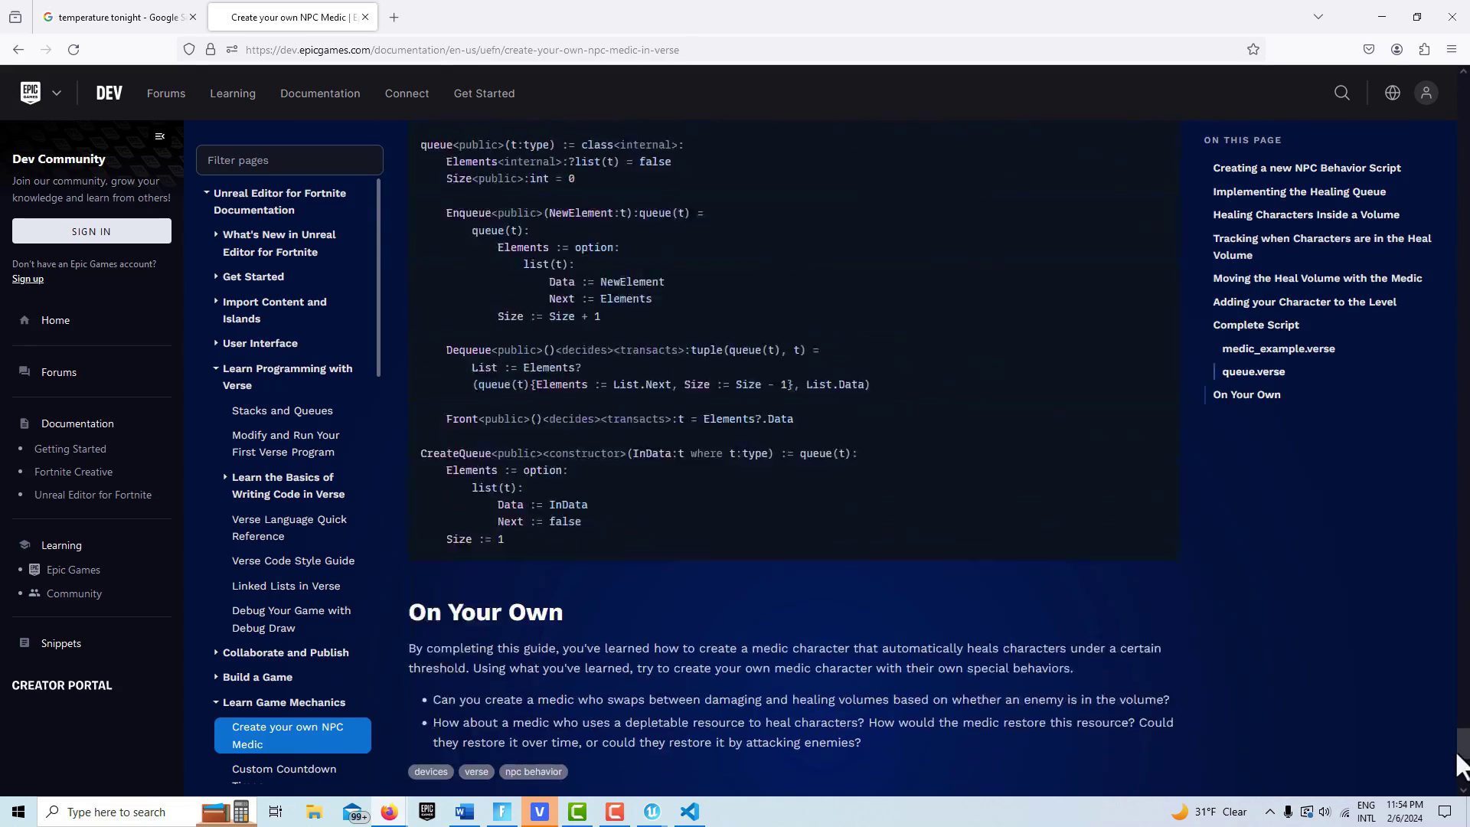
scroll(614, 317, up, 3)
scroll(614, 318, down, 1)
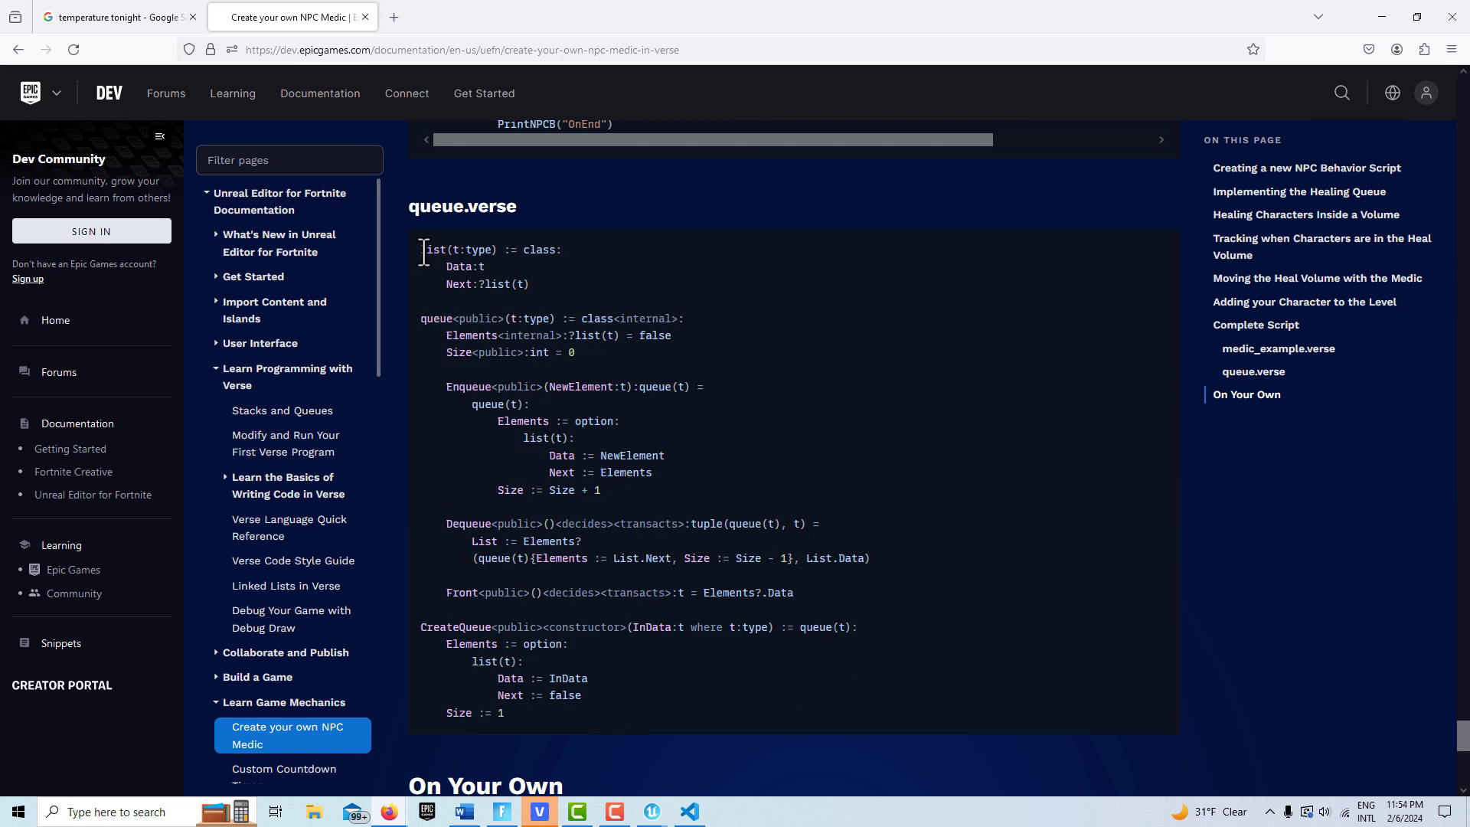
drag(422, 249, 635, 723)
key(ctrl+c)
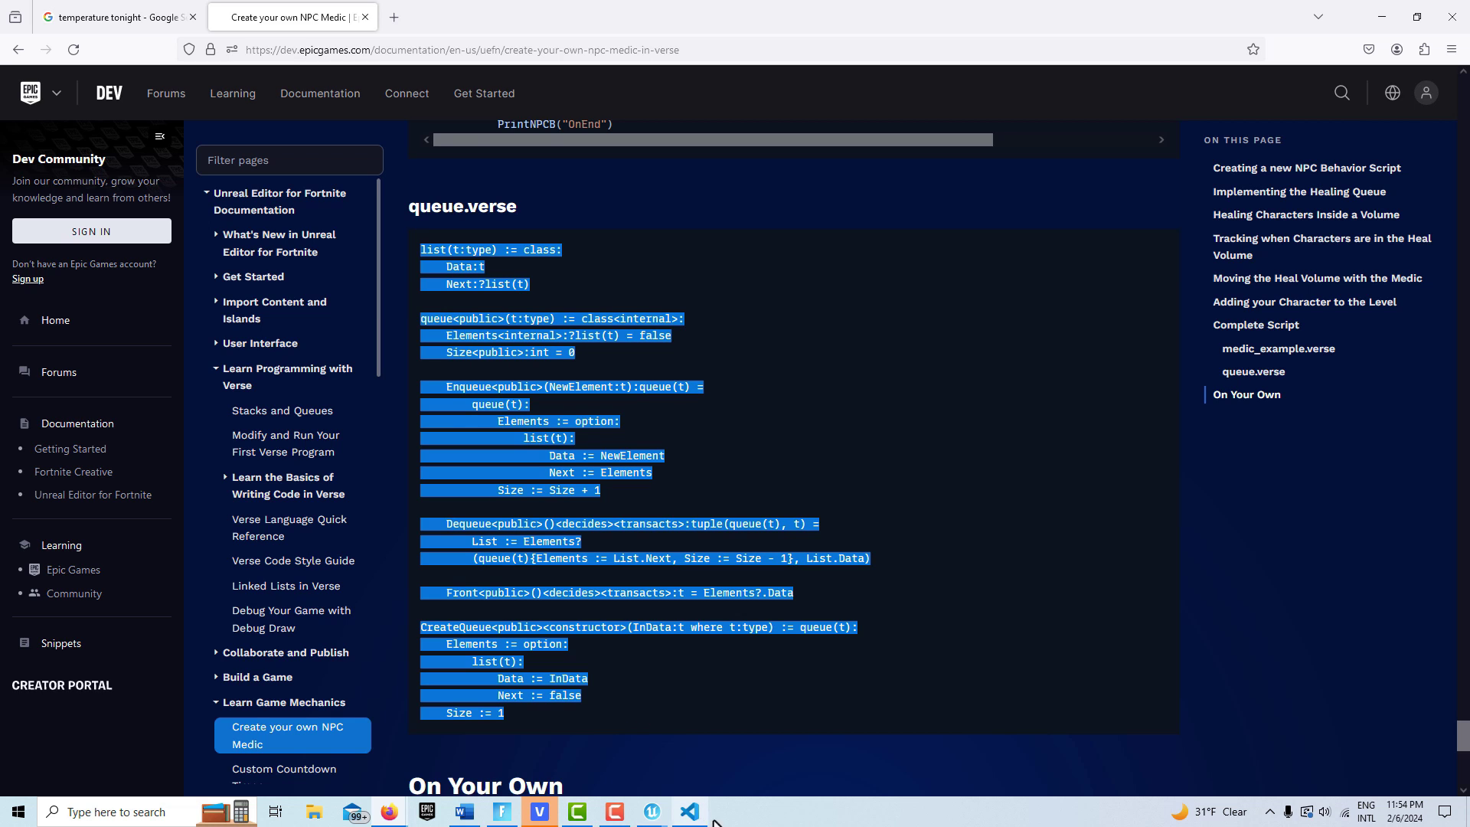
Step: Paste the guide's 28-line queue code into queue.verse and save it
click(692, 813)
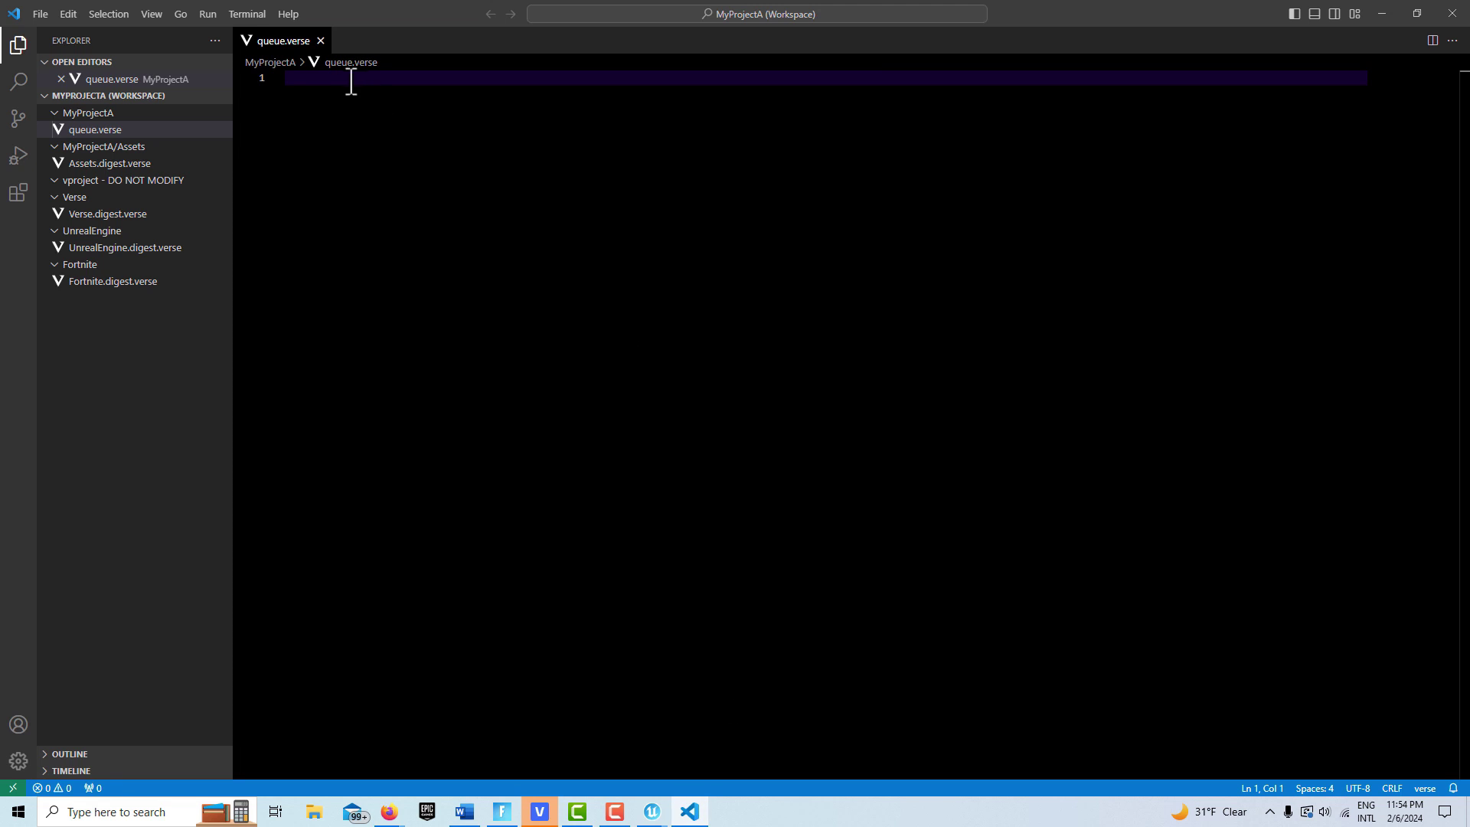
key(ctrl+v)
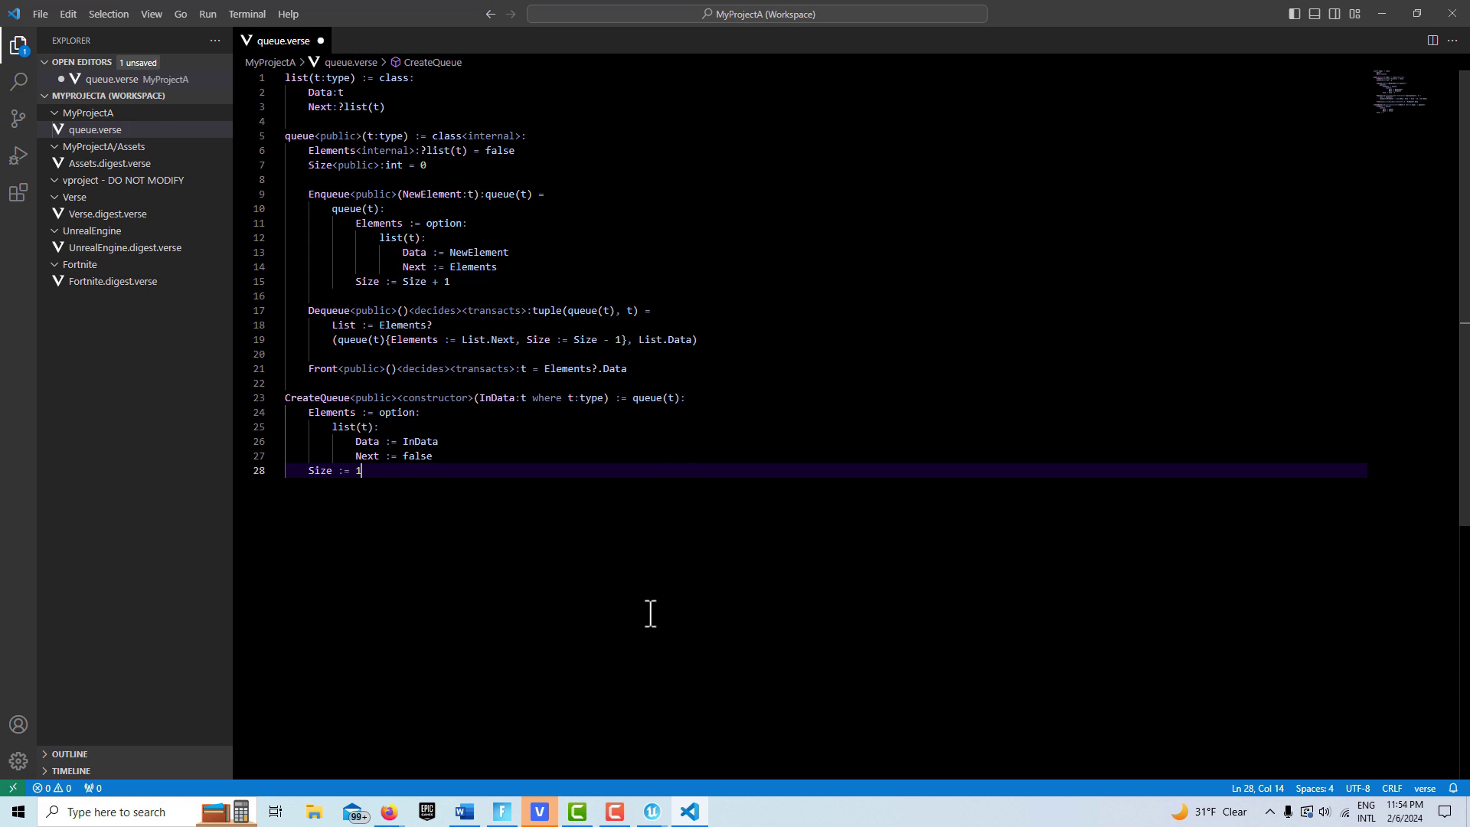
key(ctrl+s)
Step: Add an empty Verse file named medic_example to the MyProjectA project
mouse_move(652, 811)
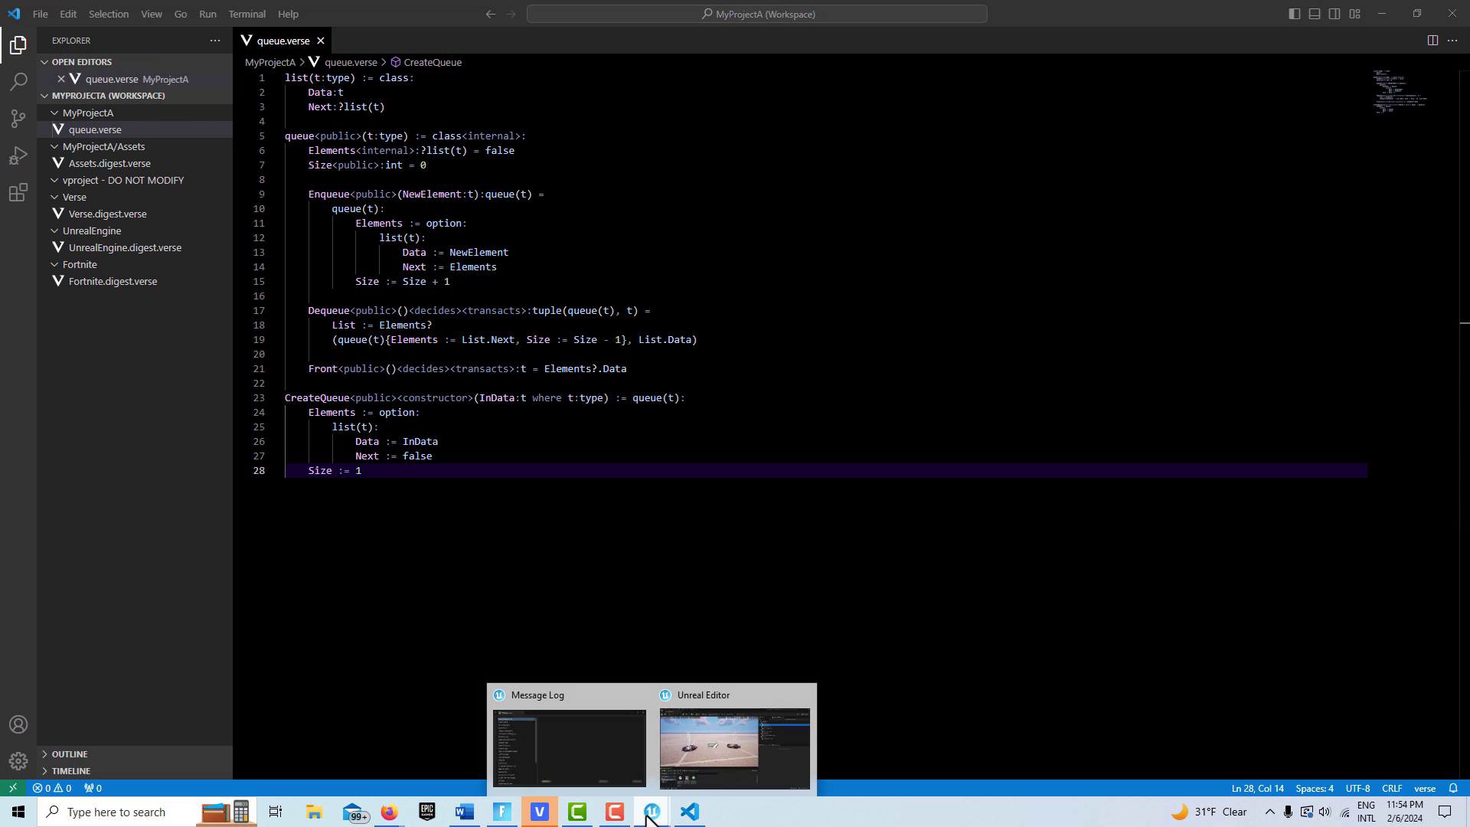
click(721, 756)
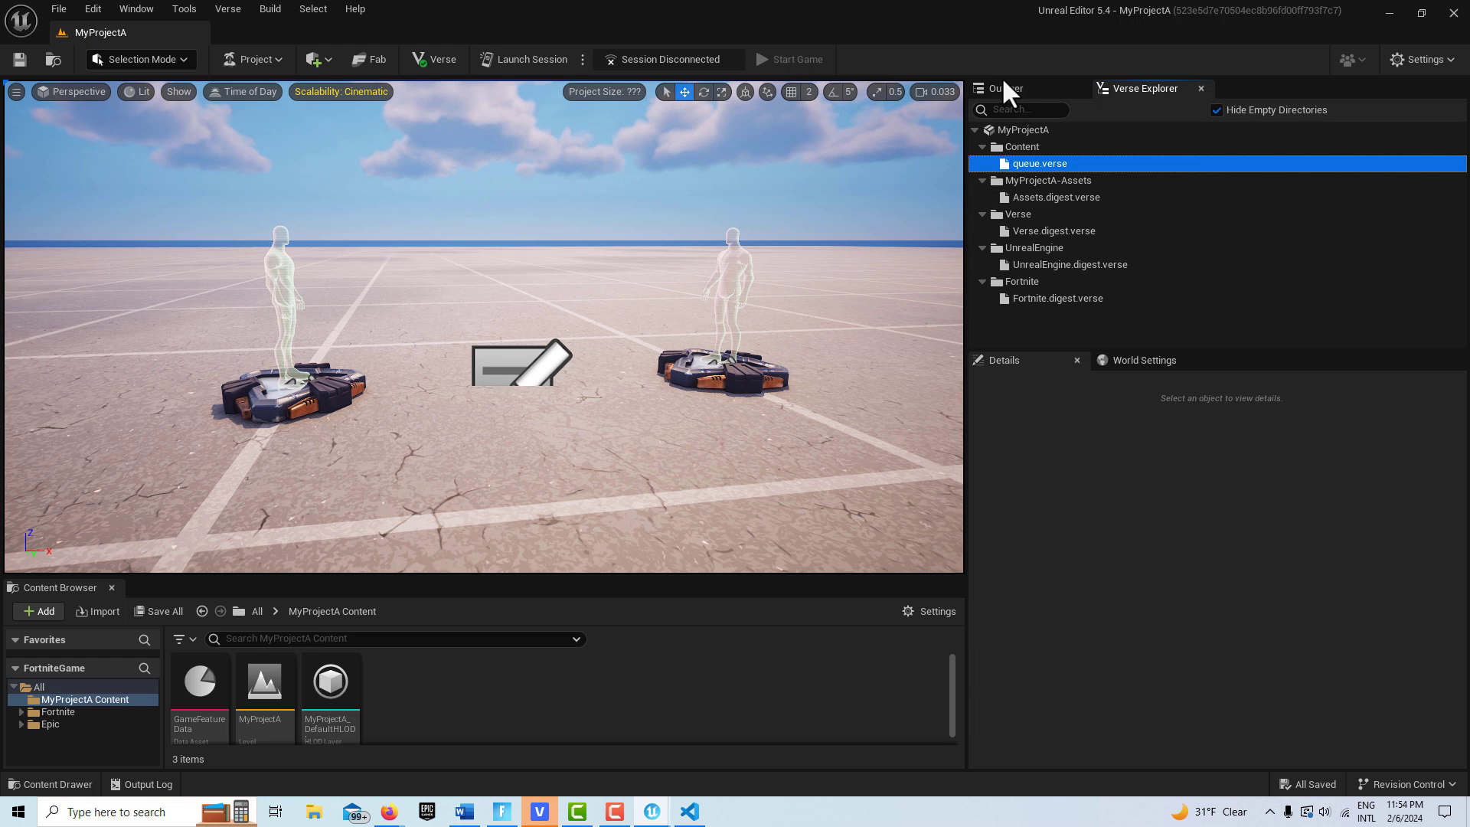
click(1031, 130)
right_click(1031, 130)
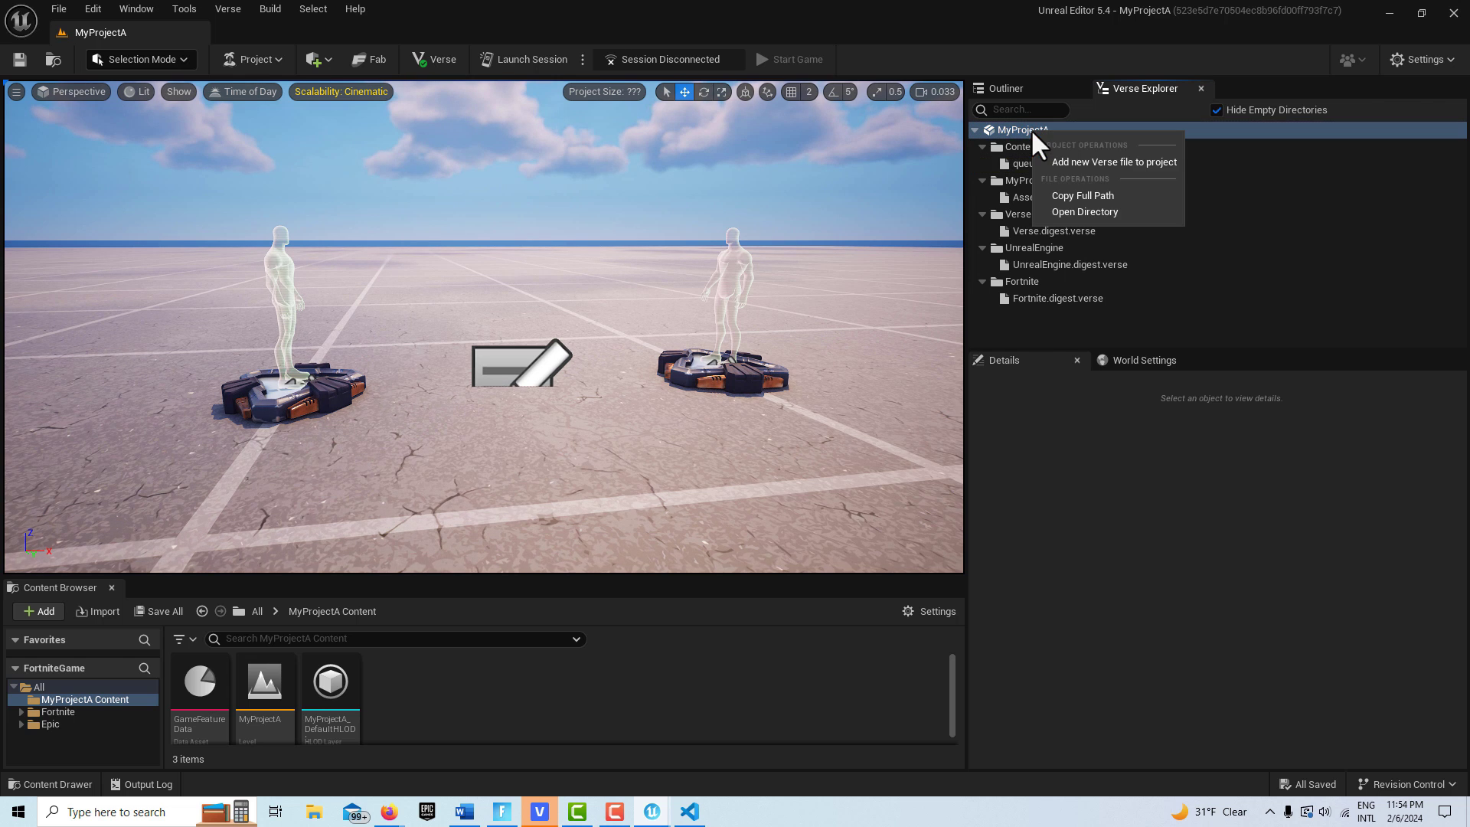
click(1077, 158)
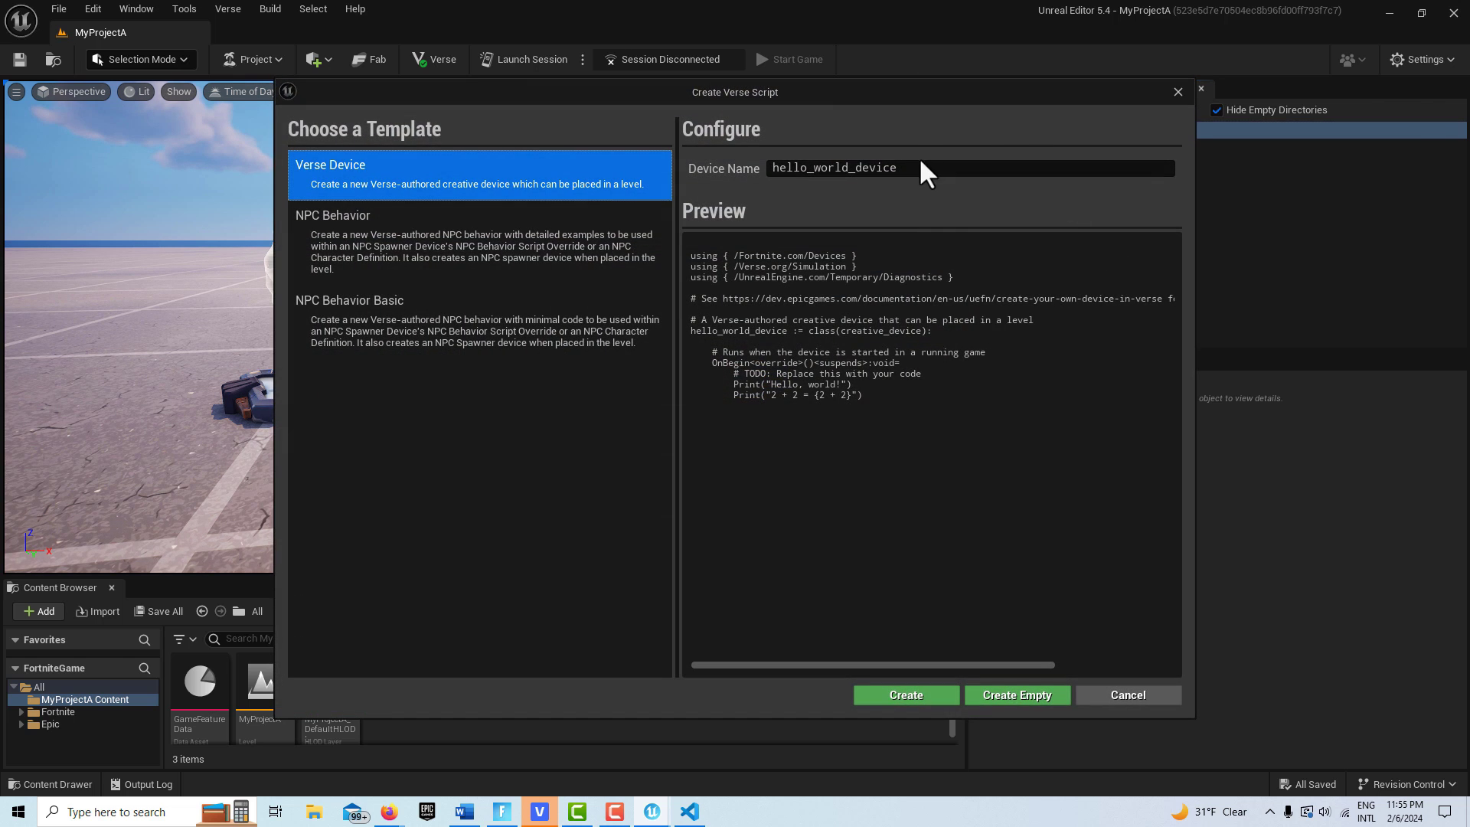
click(887, 168)
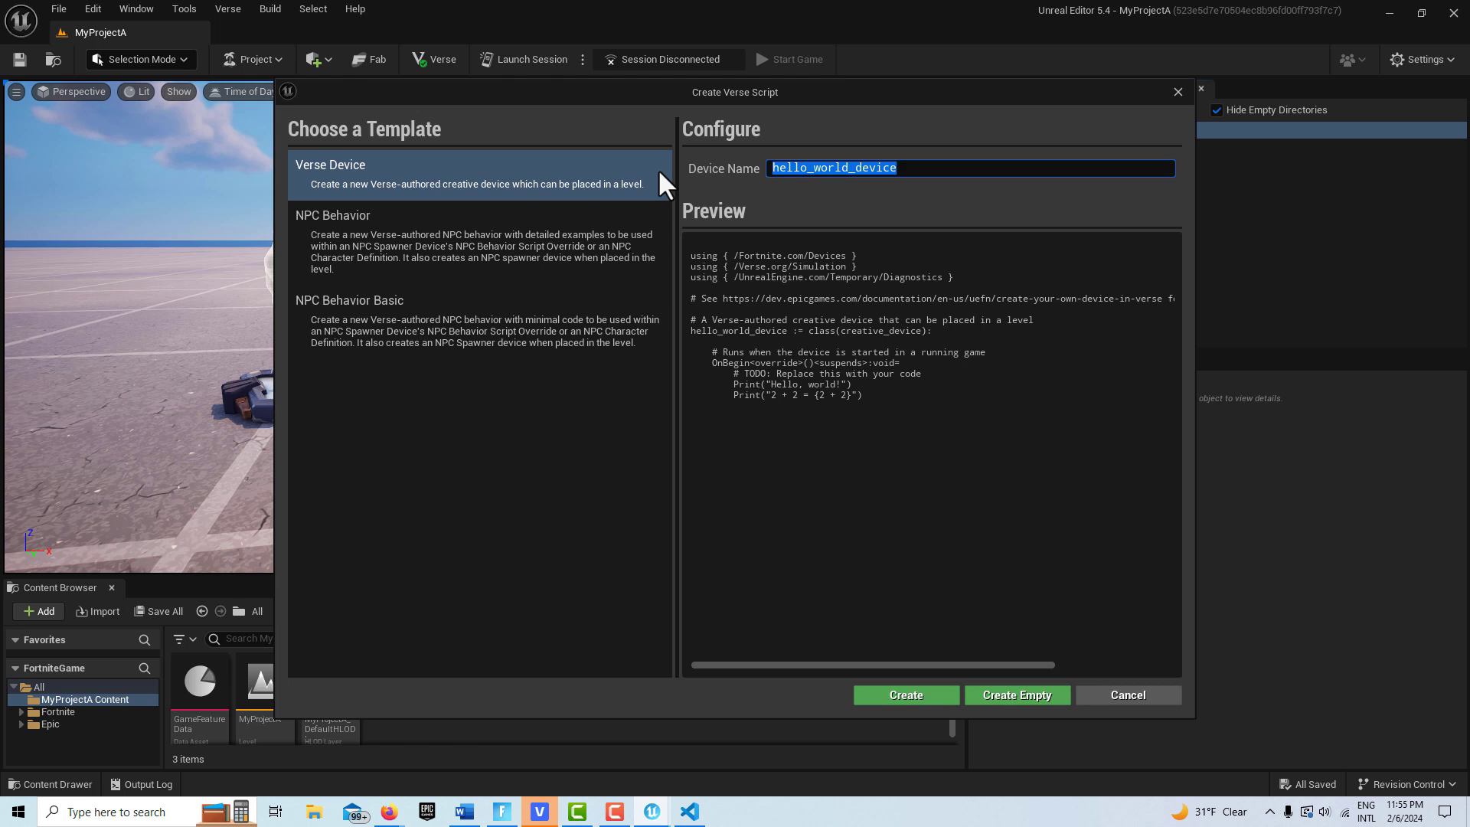
text(medic_example)
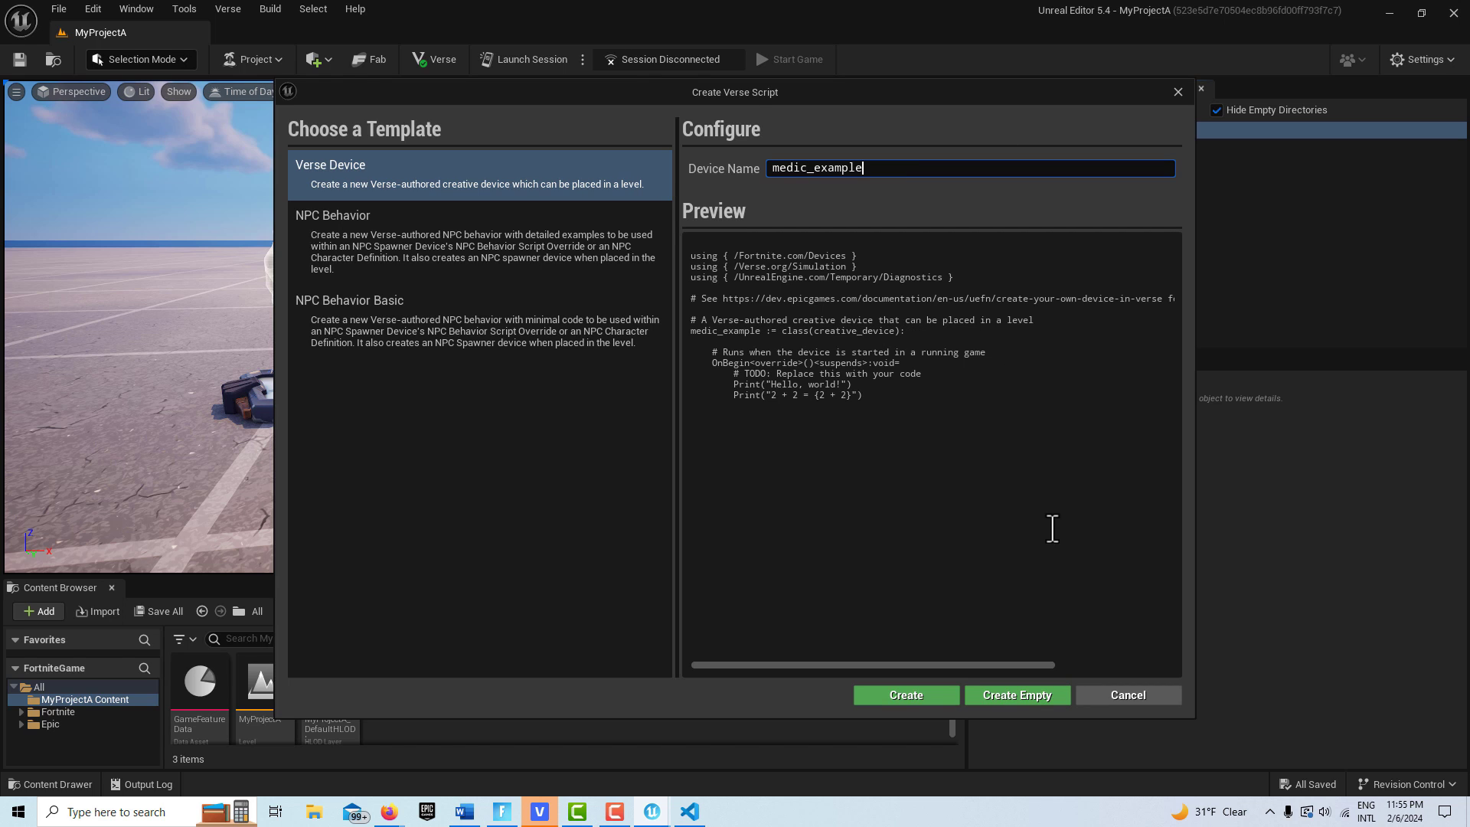
click(1015, 696)
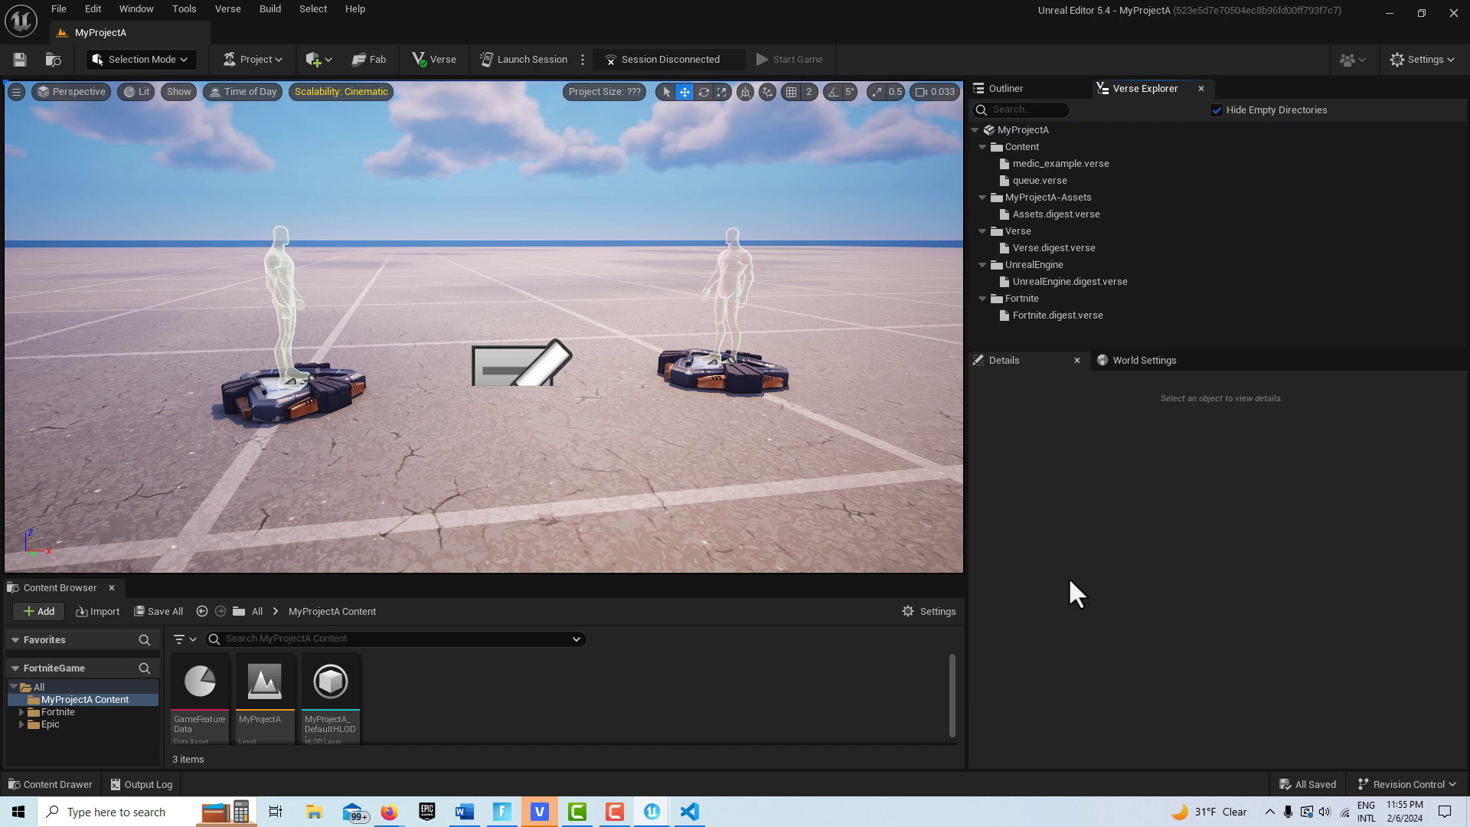
Step: Open medic_example.verse in VS Code, then return to the NPC Medic guide in Firefox
click(1069, 167)
double_click(1067, 163)
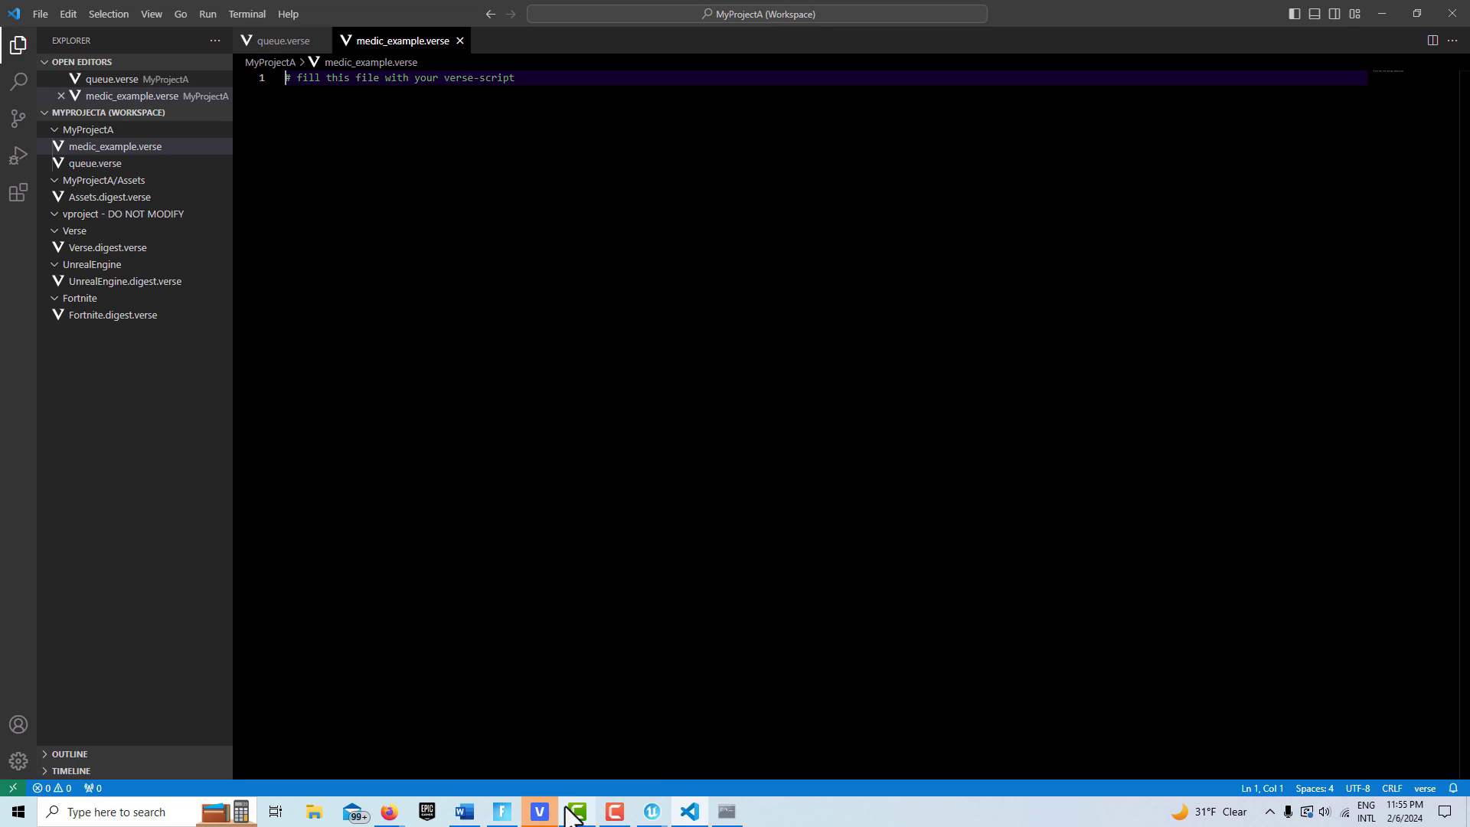
mouse_move(387, 816)
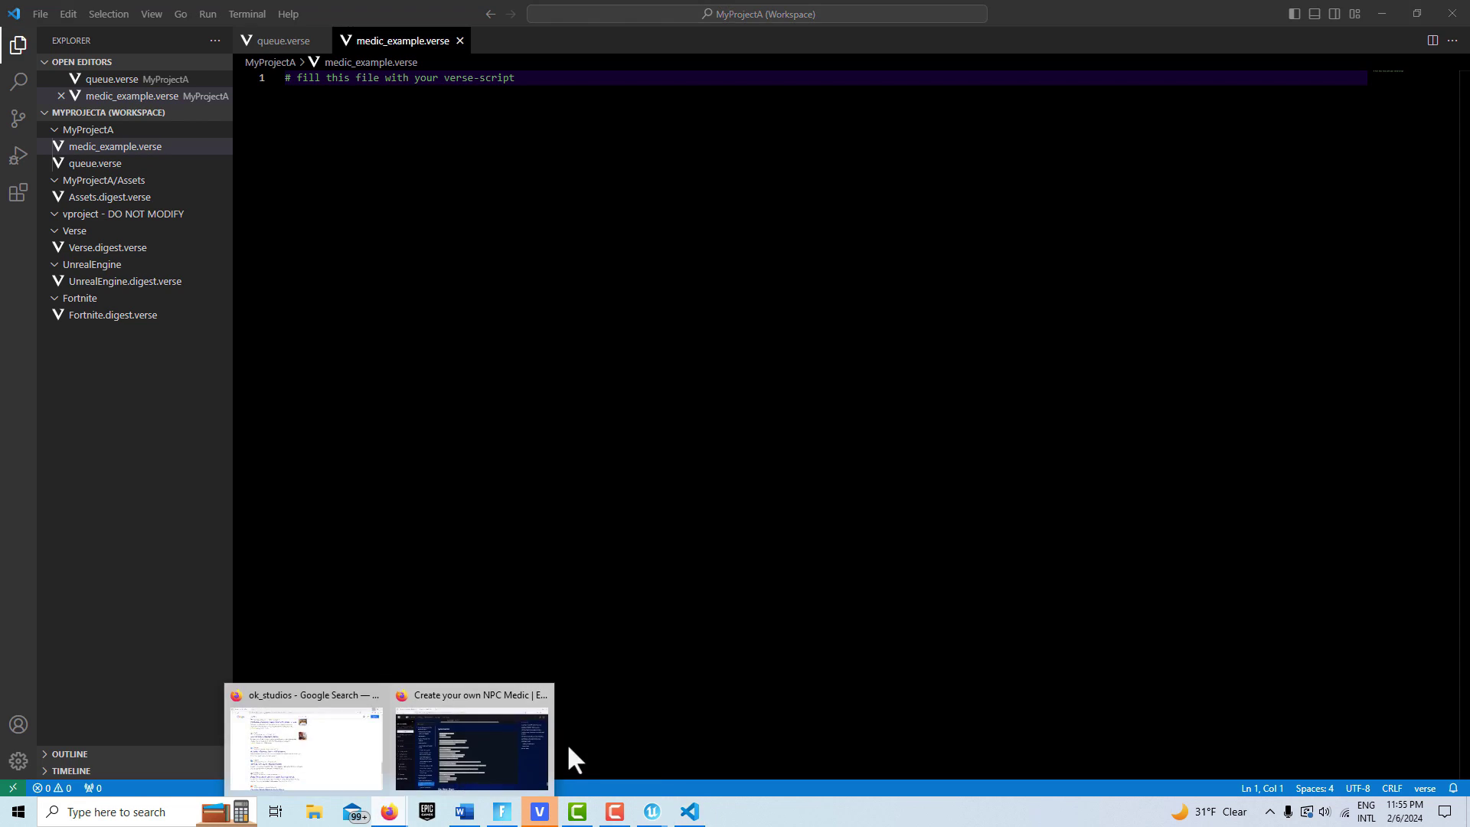
click(497, 746)
Step: Copy the medic_example.verse code from the guide's Complete Script section
scroll(857, 523, up, 5)
scroll(851, 508, up, 15)
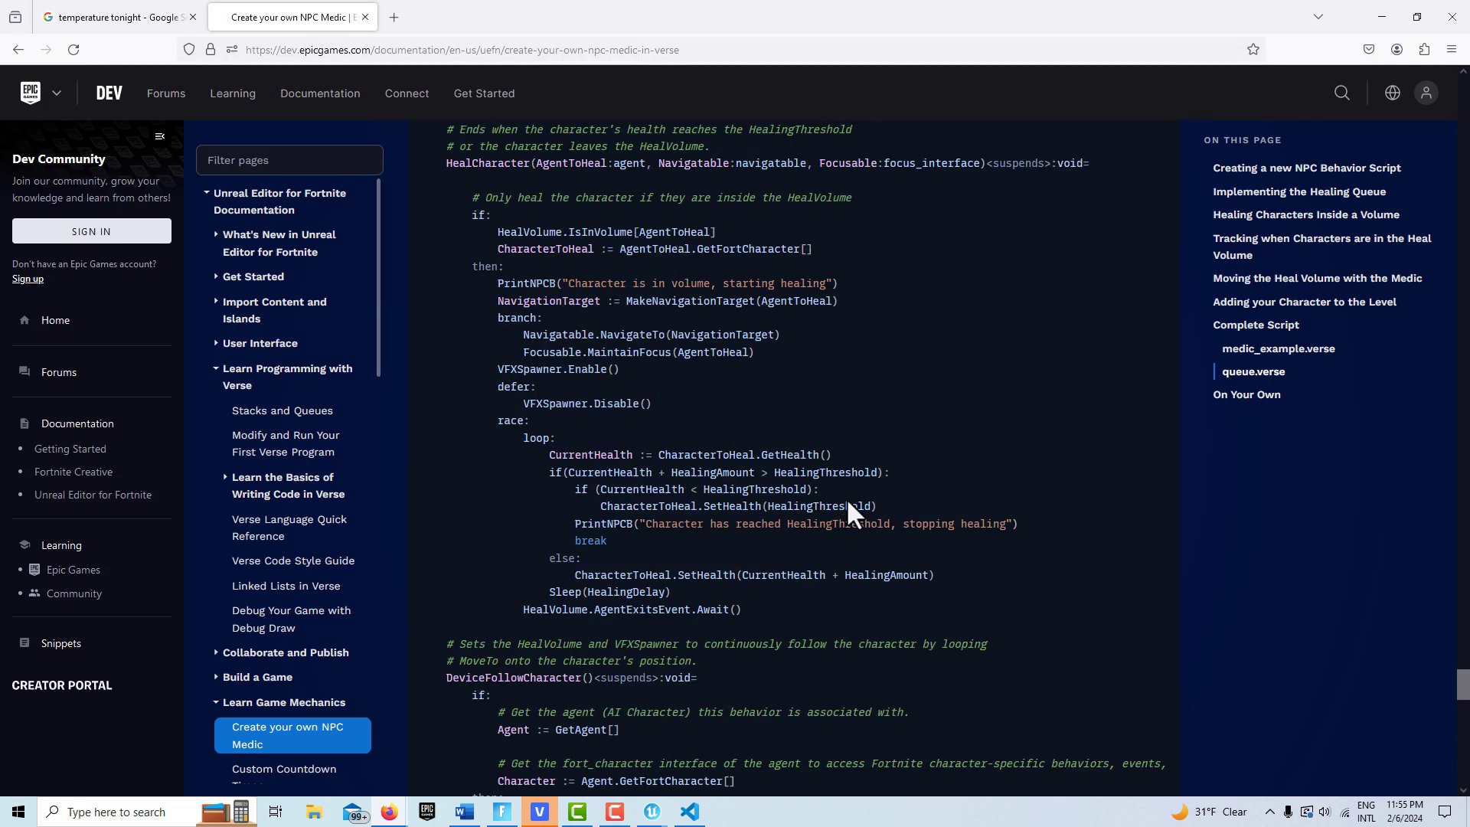
scroll(847, 517, up, 2)
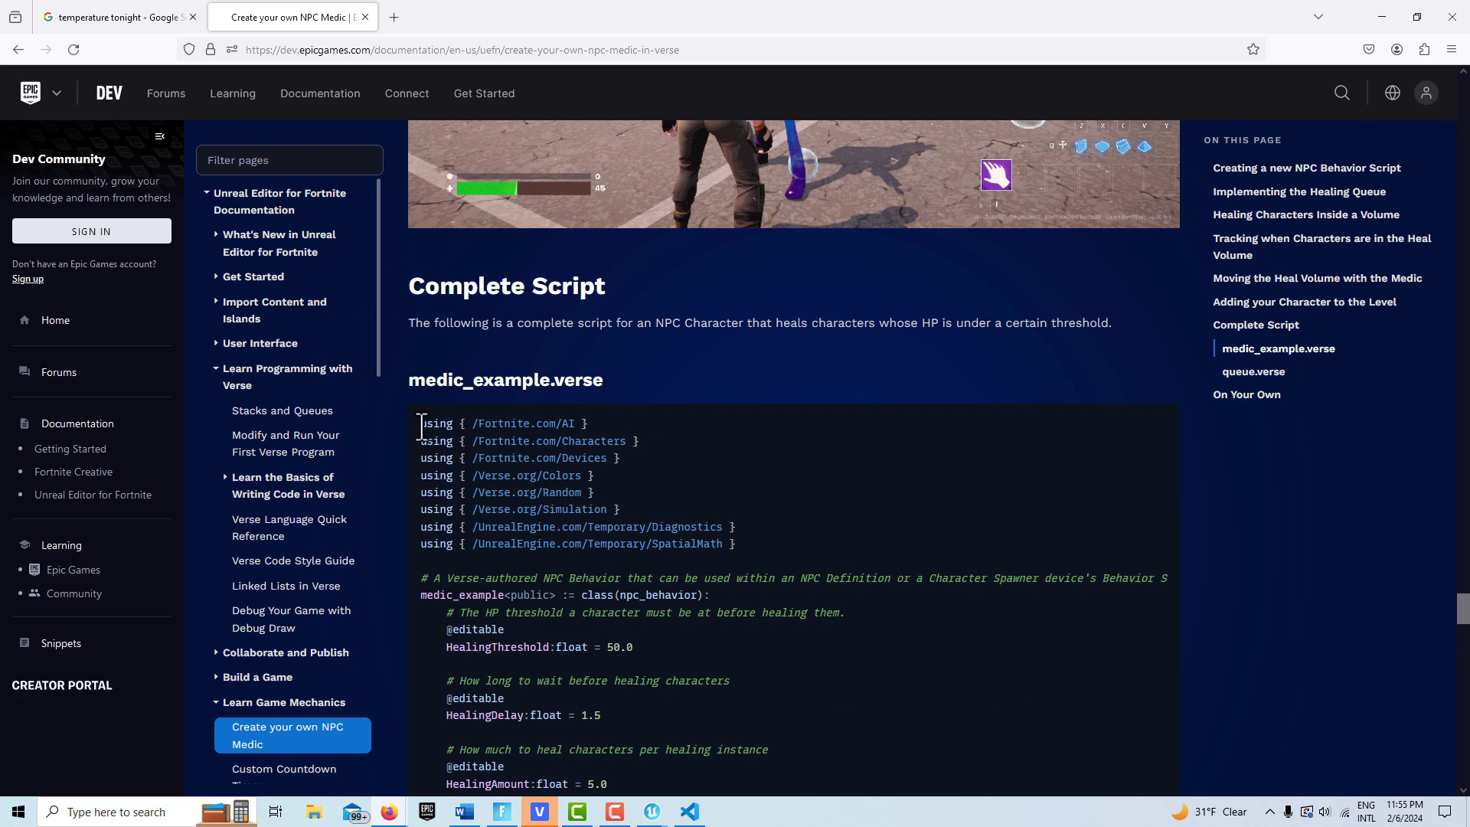
mouse_move(424, 426)
mouse_down()
mouse_move(623, 623)
mouse_move(570, 811)
mouse_move(617, 738)
mouse_move(679, 515)
mouse_move(693, 525)
mouse_up()
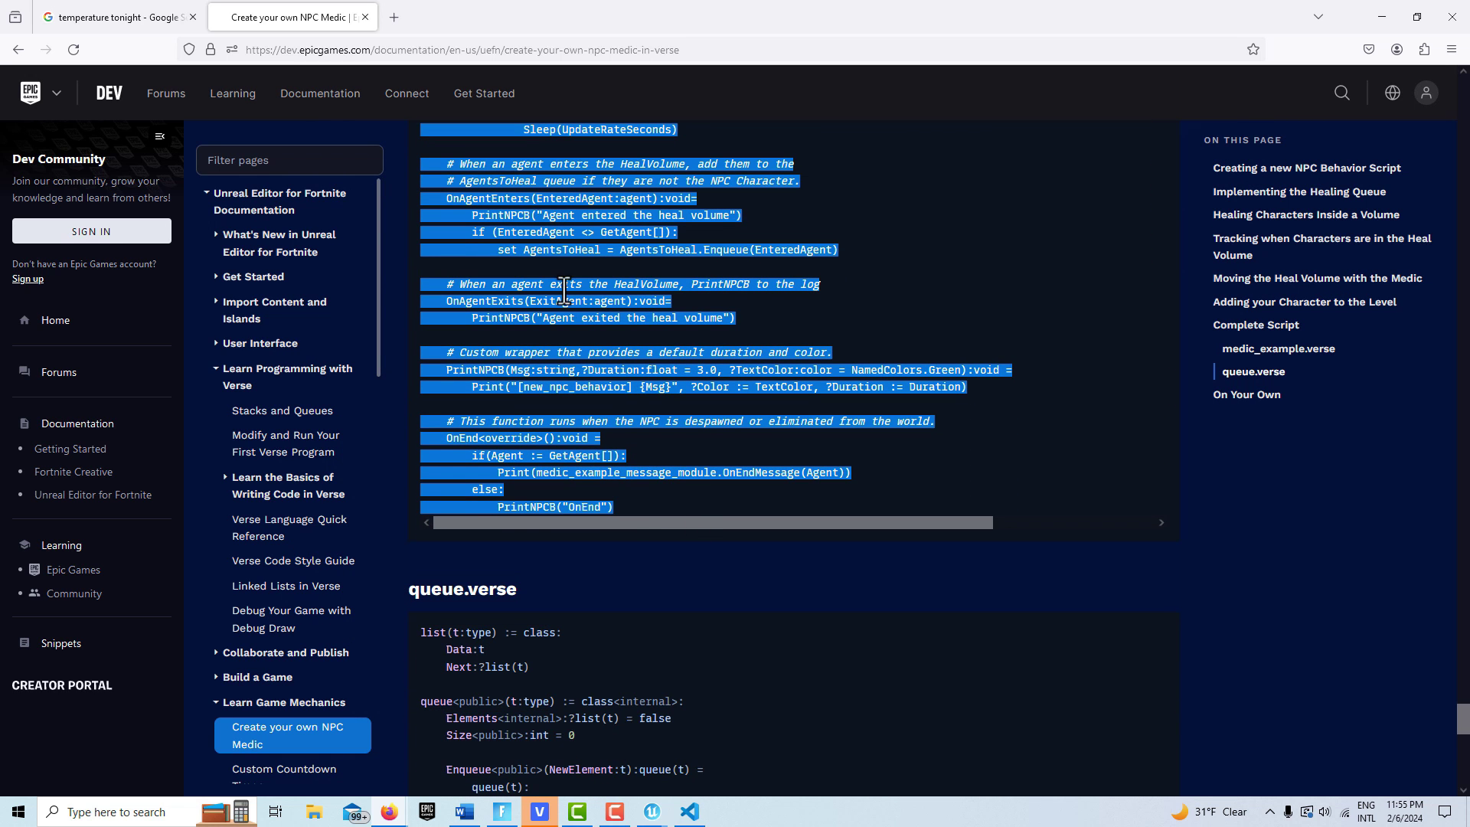
right_click(610, 217)
click(634, 230)
click(691, 811)
Step: Paste the copied 153-line medic script on a new line below the placeholder comment
click(557, 87)
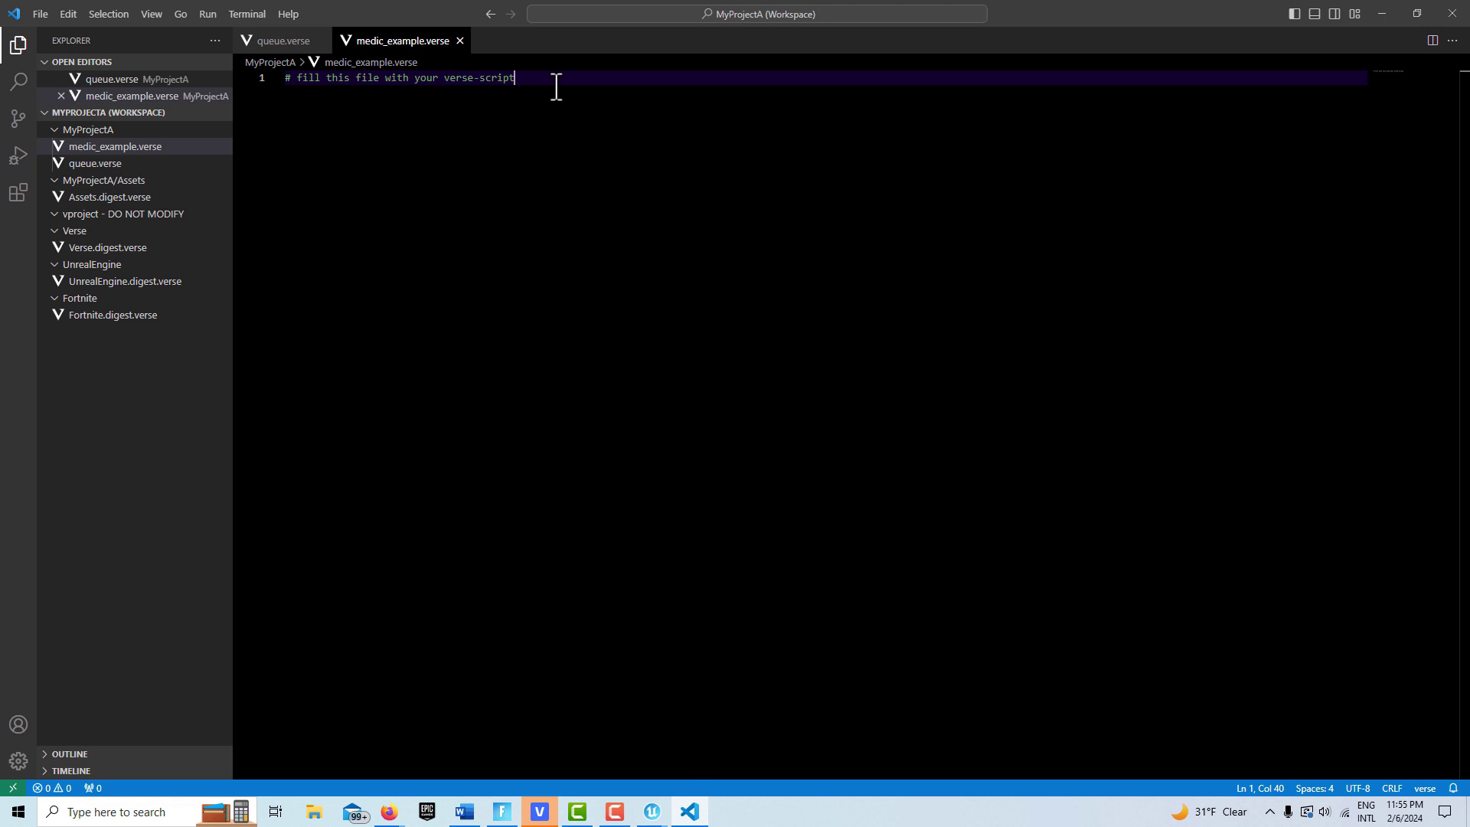
key(Return)
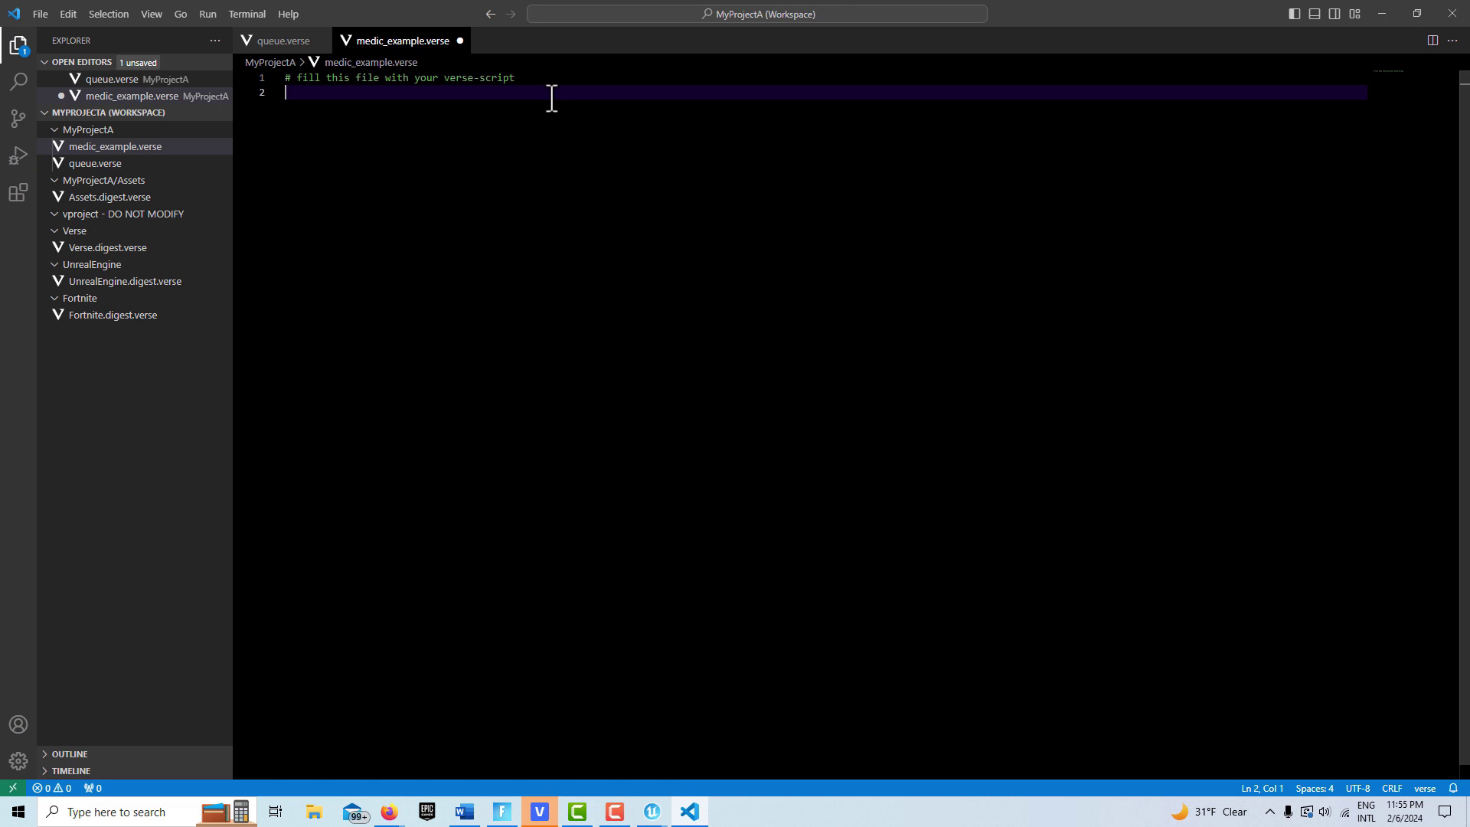
key(ctrl+v)
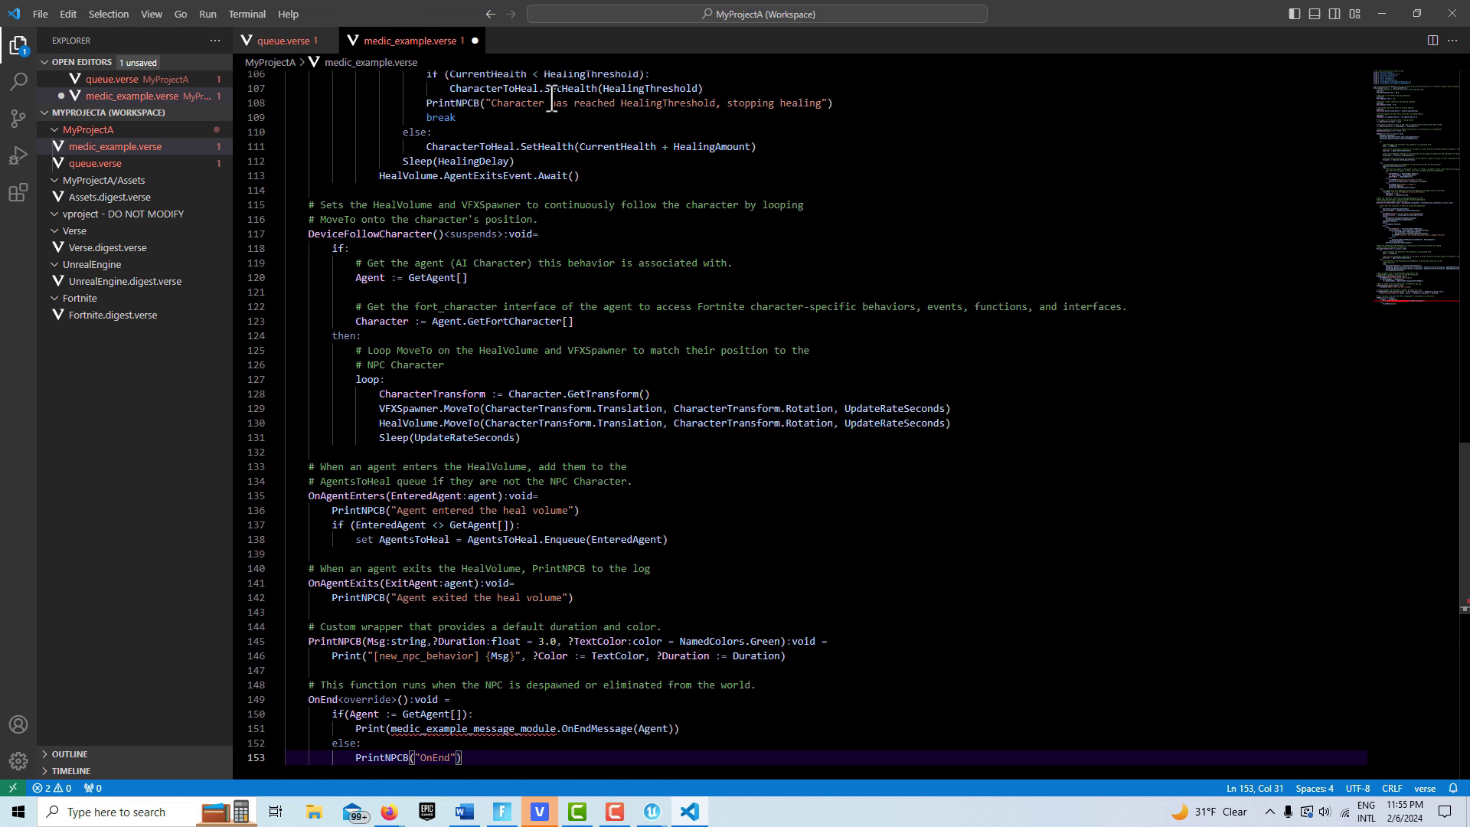
scroll(770, 375, down, 3)
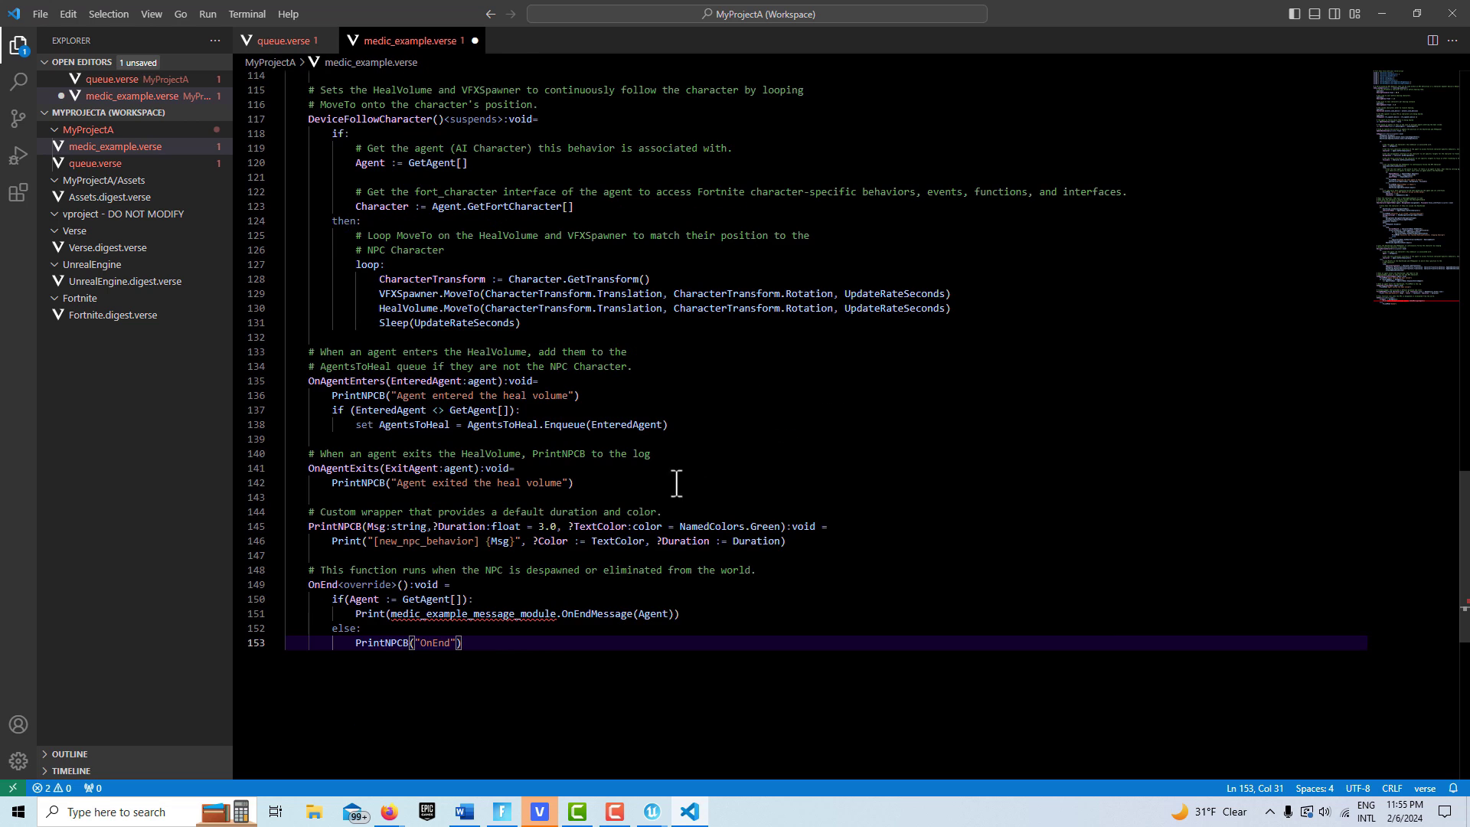
click(353, 615)
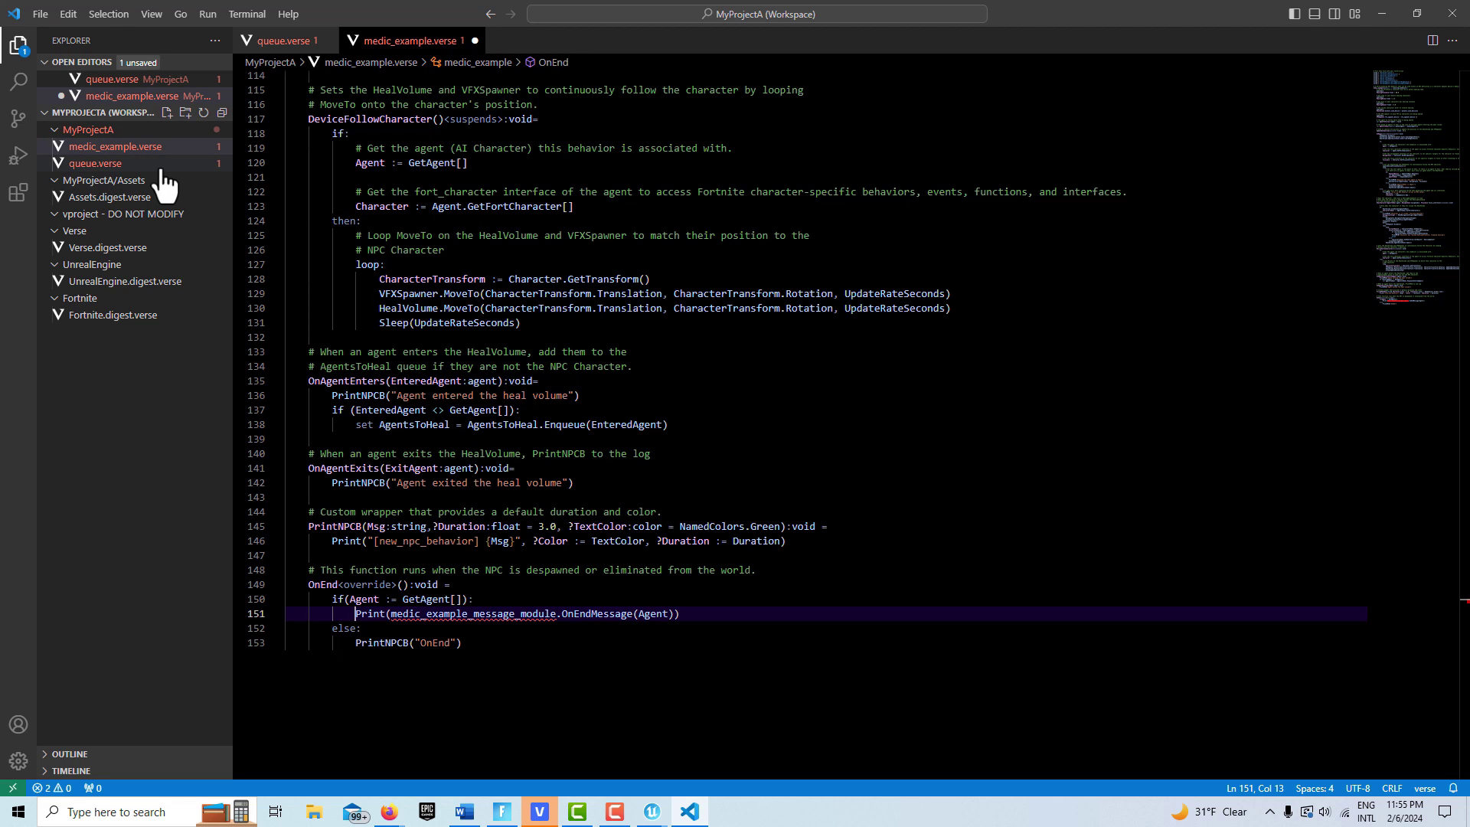
Step: Create an npc_behaviors folder, move medic_example.verse into it, and prefix line 151's Print with #
click(185, 114)
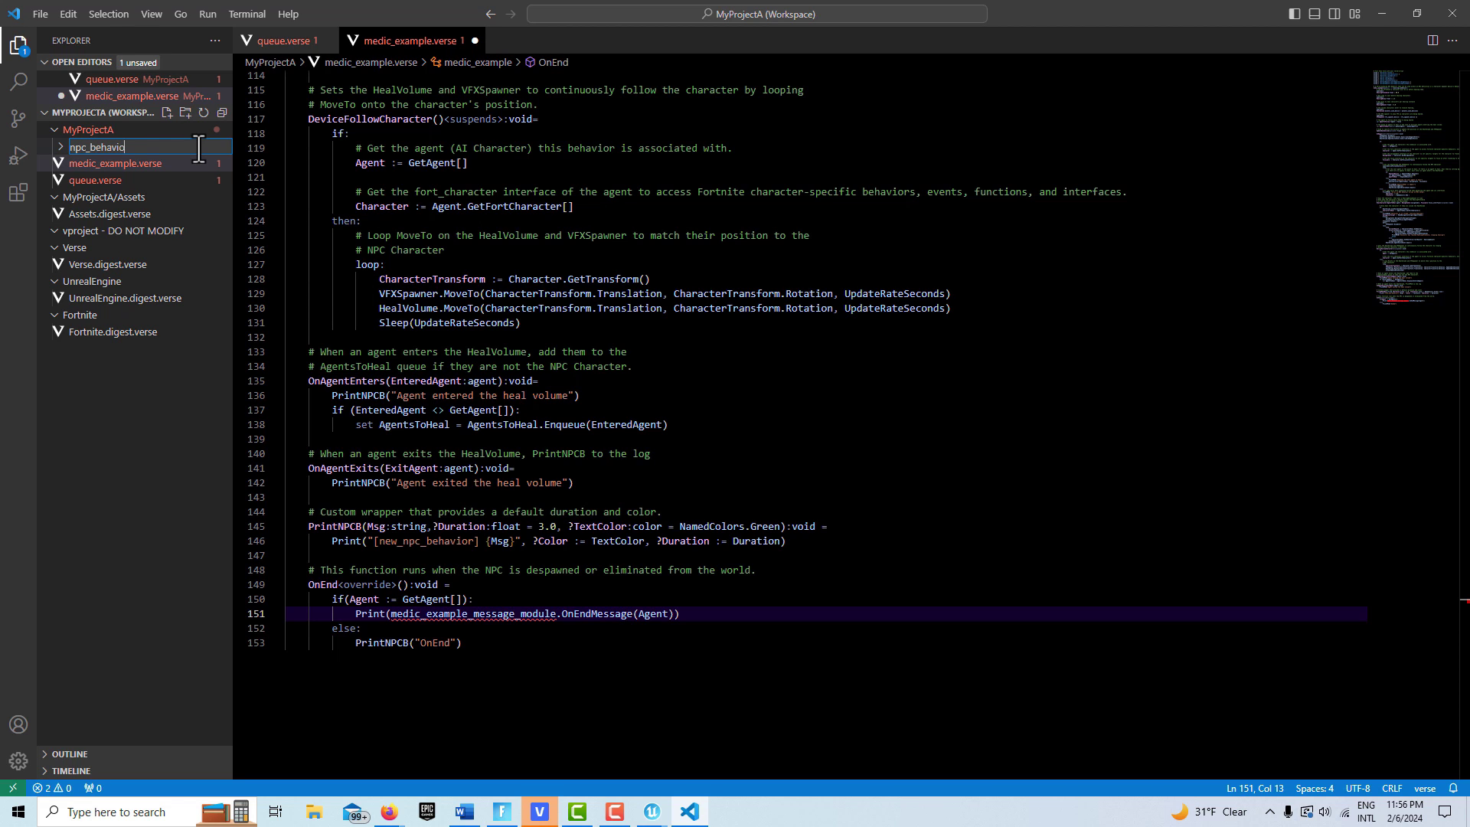
key(Return)
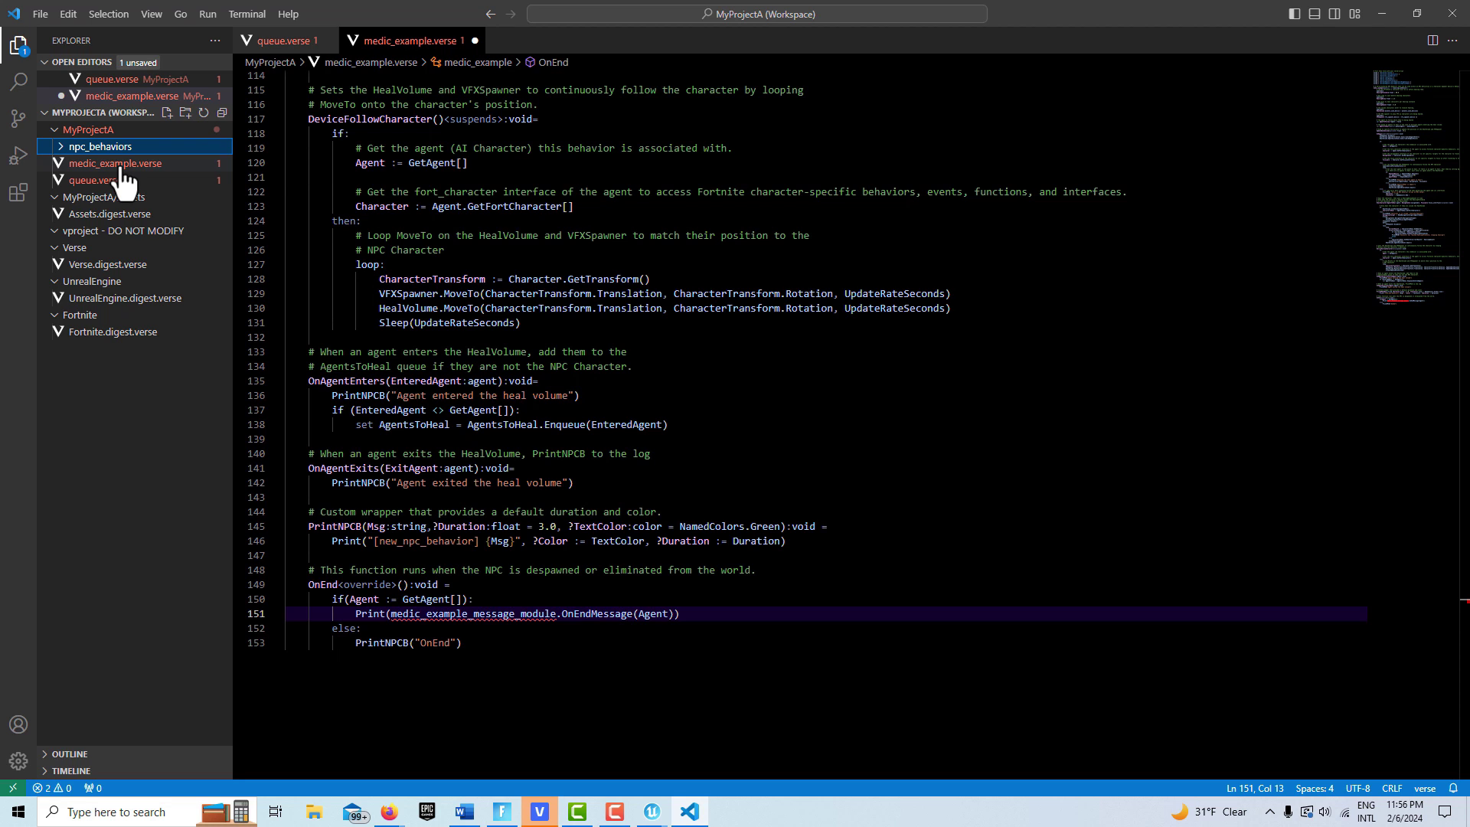
drag(121, 168, 121, 145)
click(818, 407)
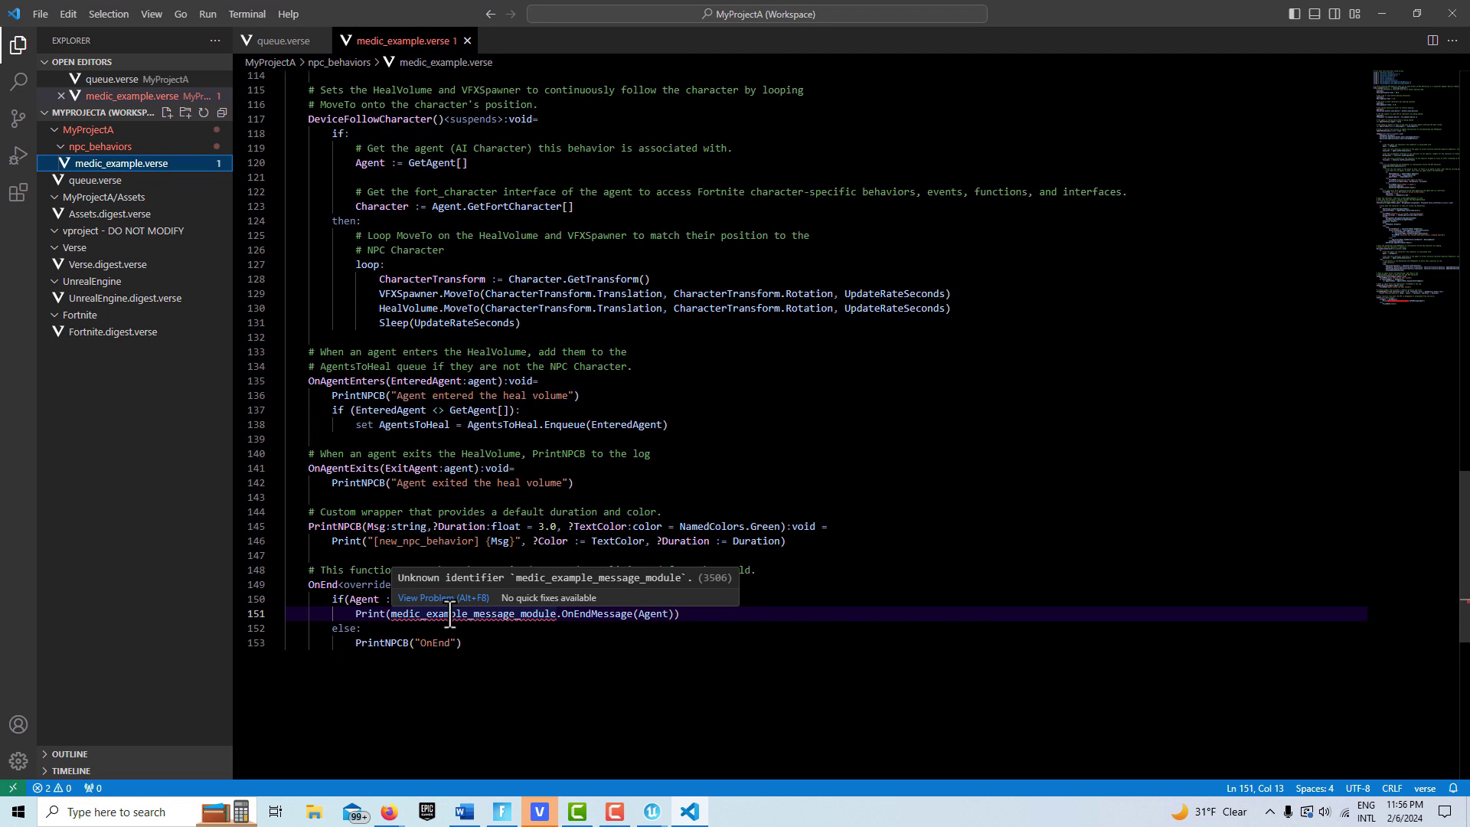
click(352, 614)
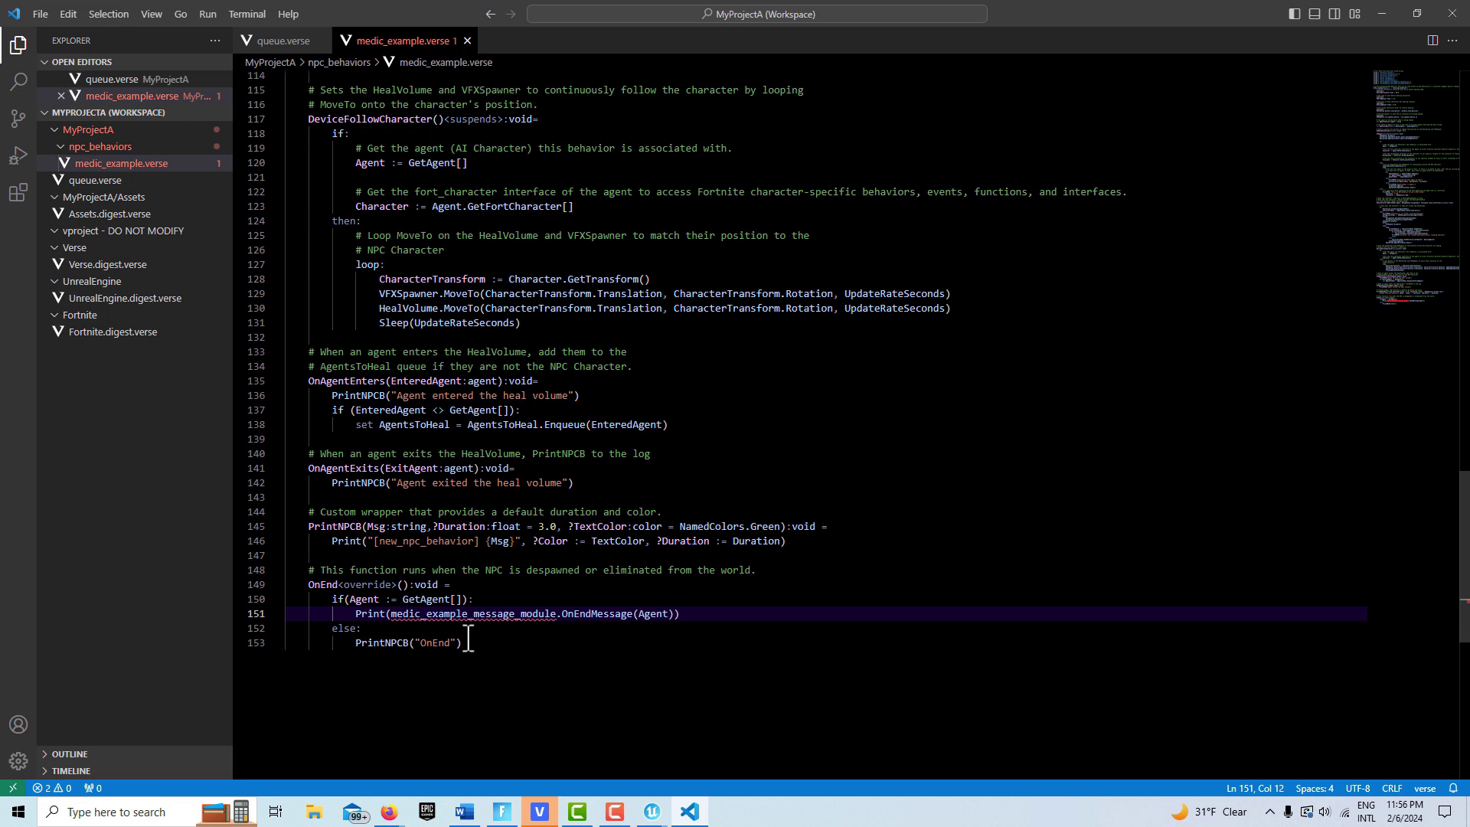
text(#)
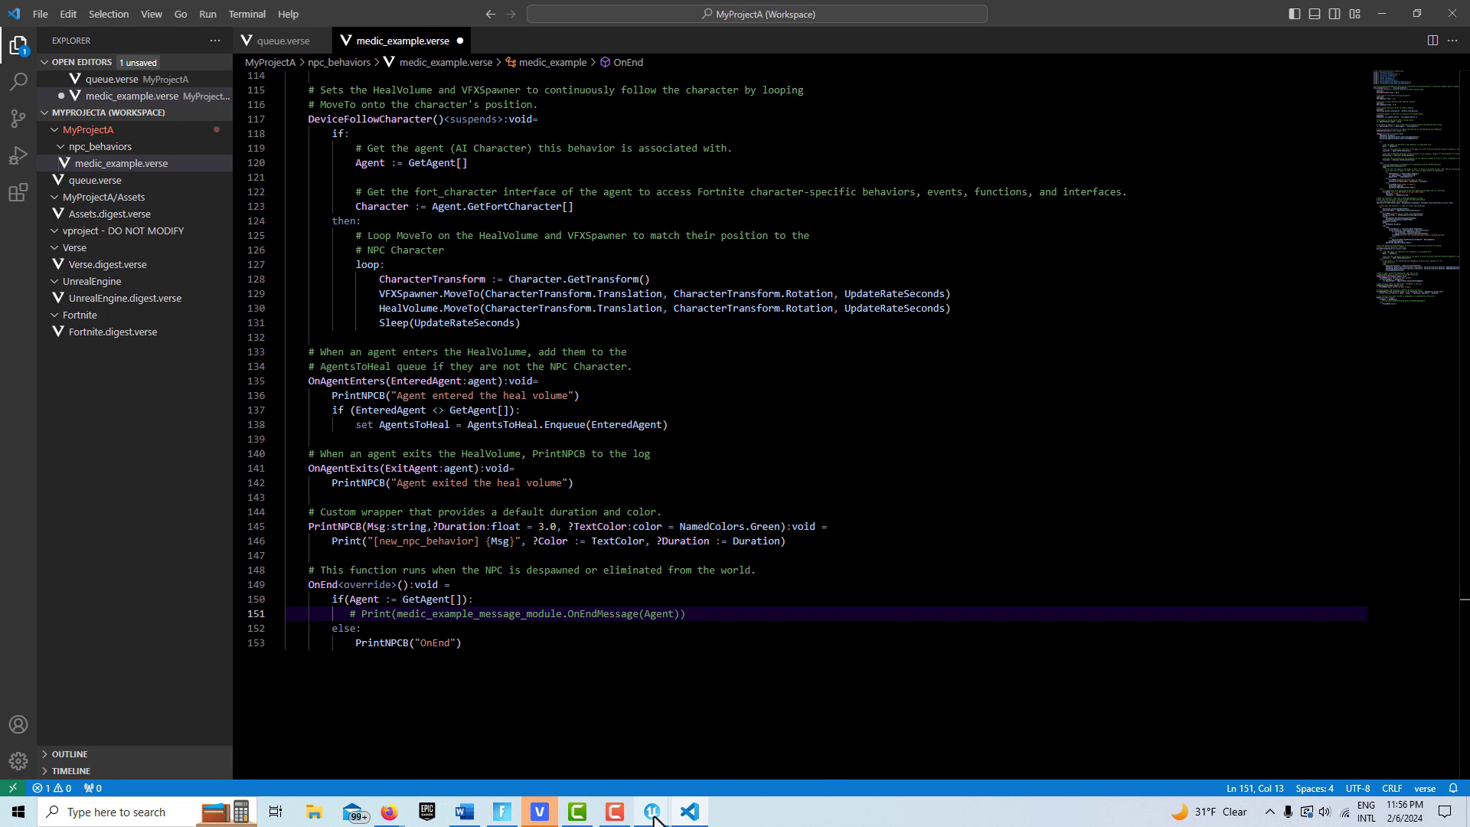
Step: Compile all the project's Verse code with Verse > Build Verse Code
mouse_move(653, 815)
click(718, 751)
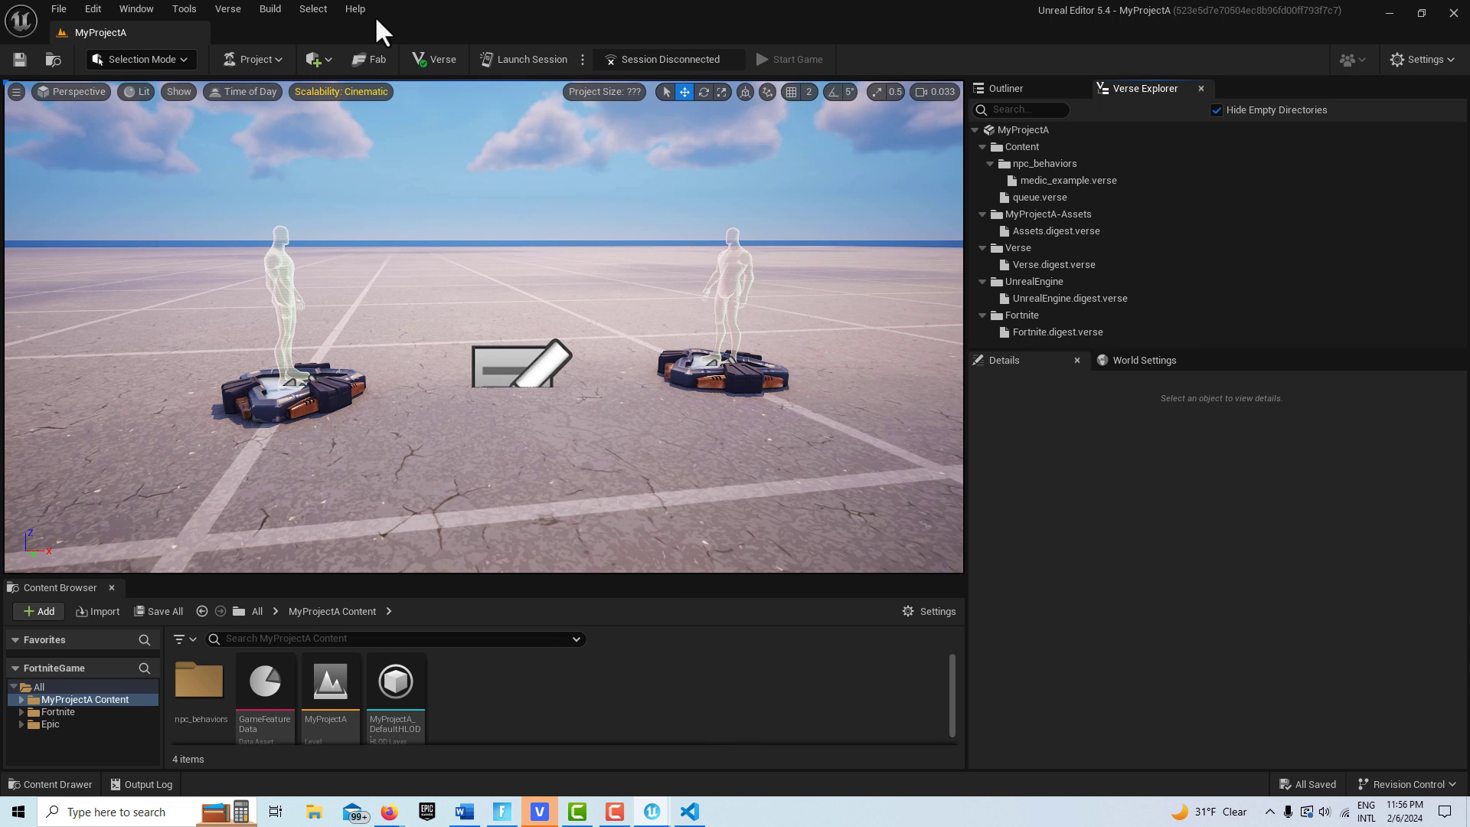
click(230, 9)
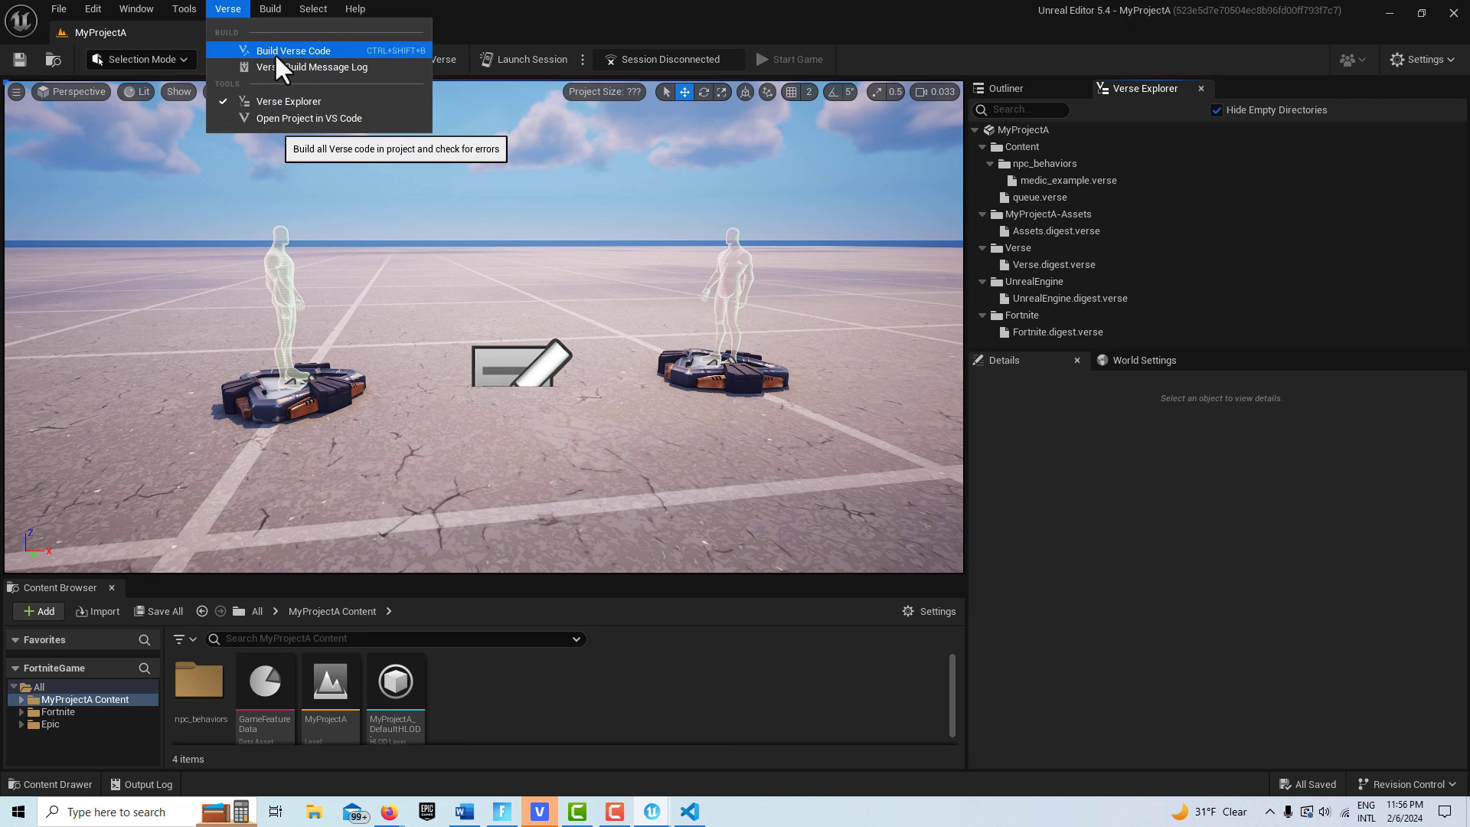
click(274, 53)
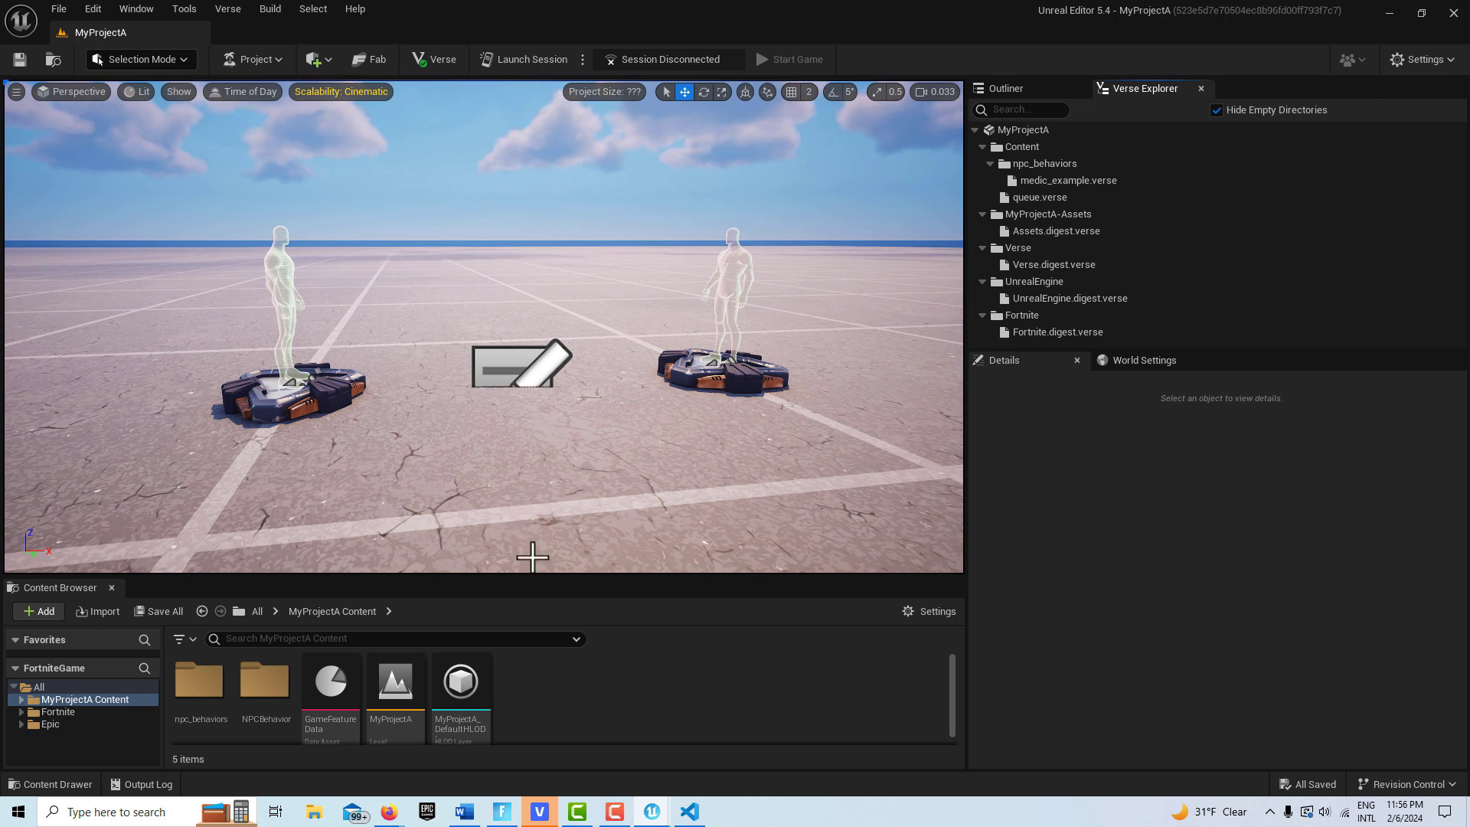
Step: Create an NPC Character Definition named NewNPCCharacterDefinition in the Content Browser and open it
right_click(560, 693)
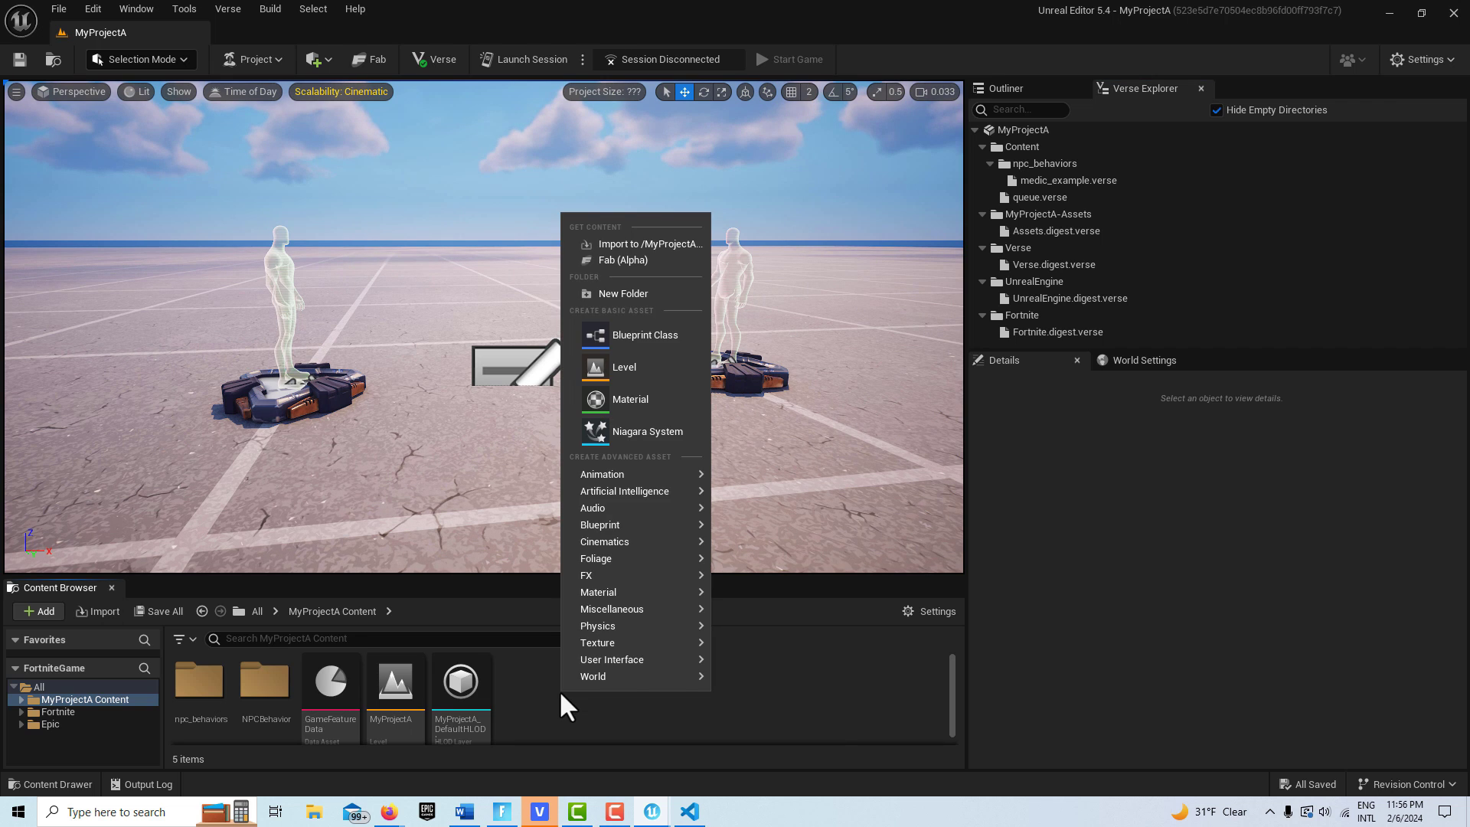
mouse_move(640, 496)
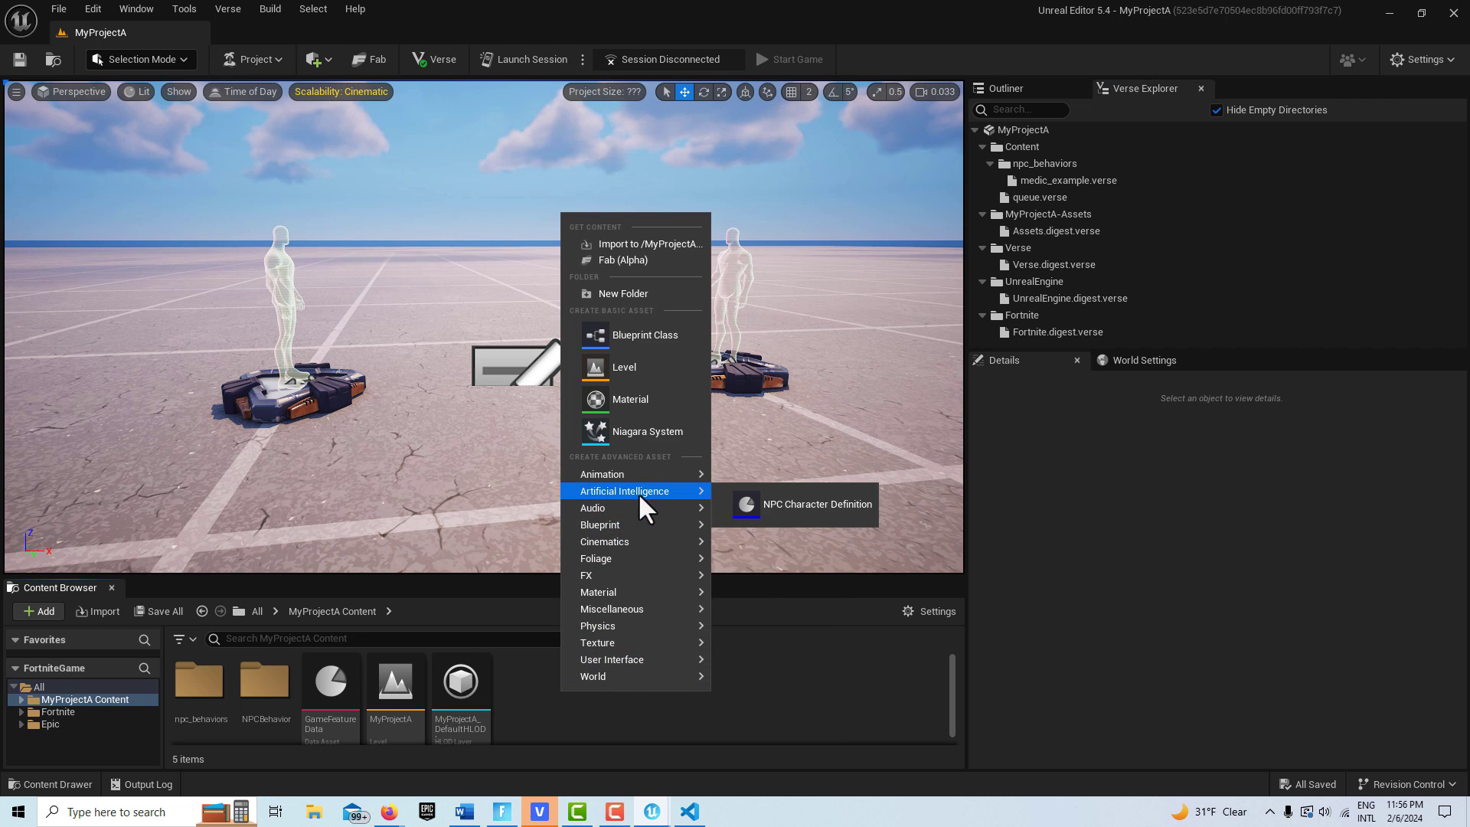
click(816, 503)
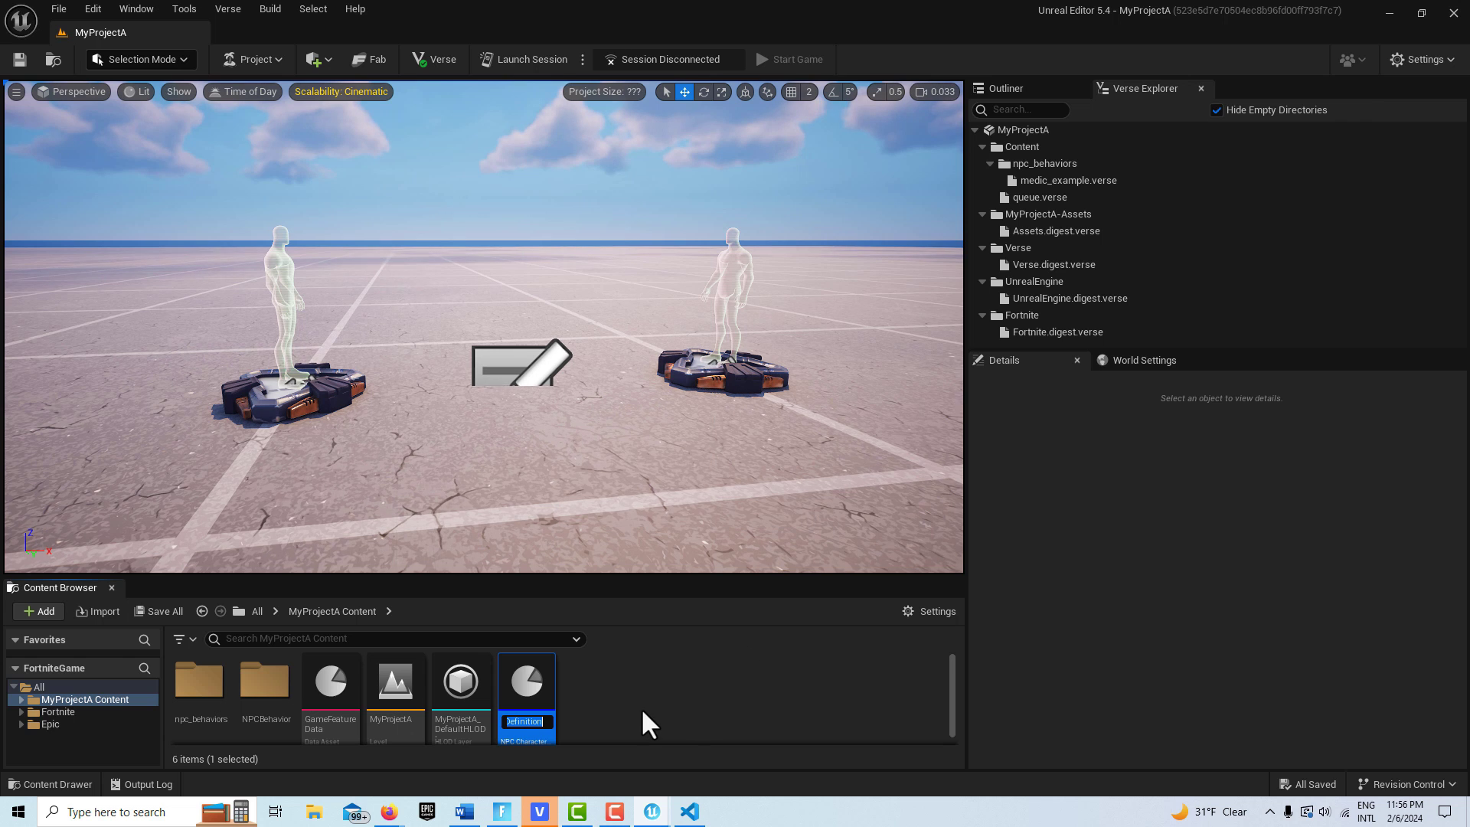
key(Return)
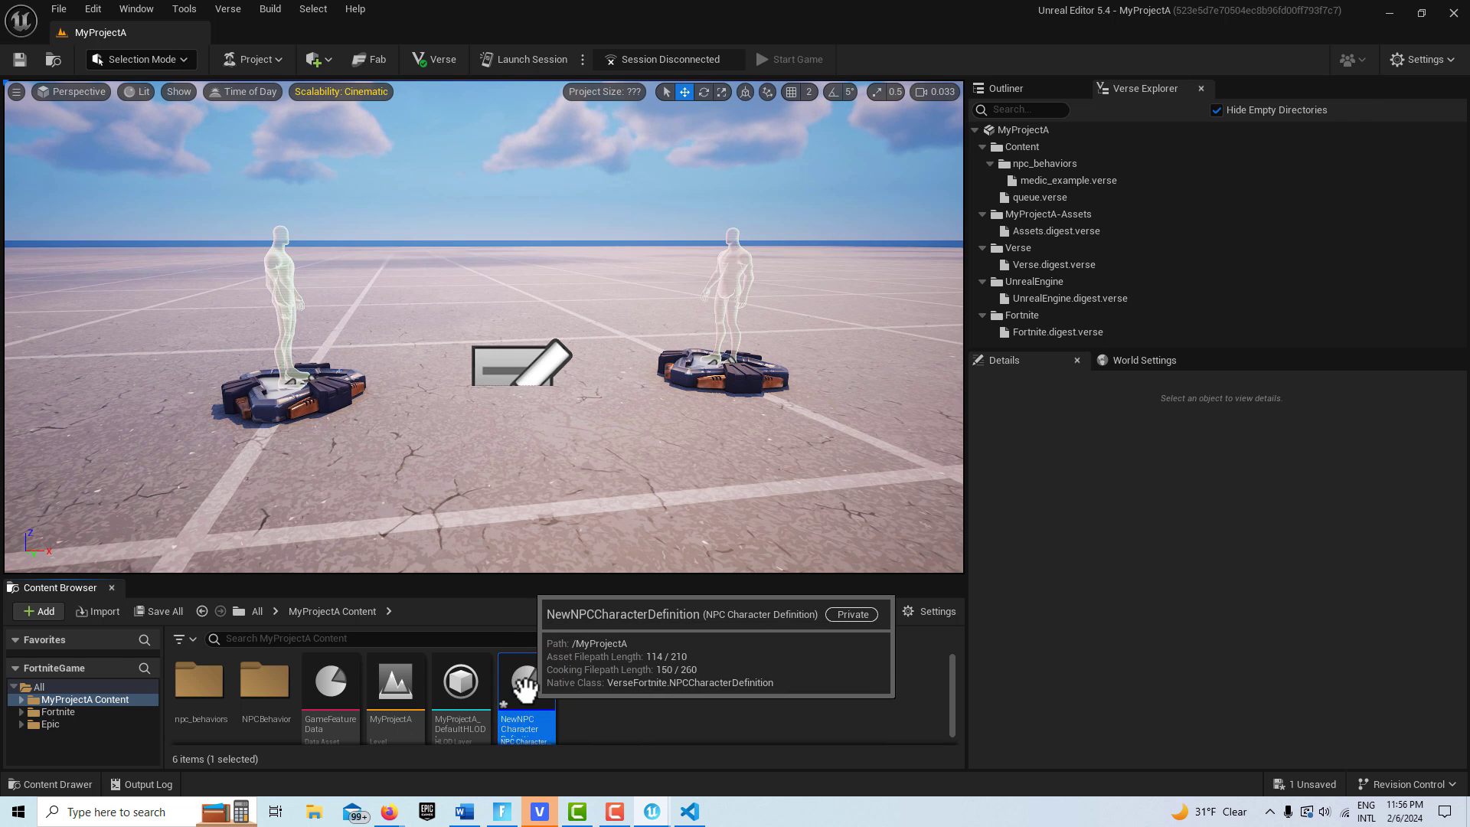
double_click(527, 685)
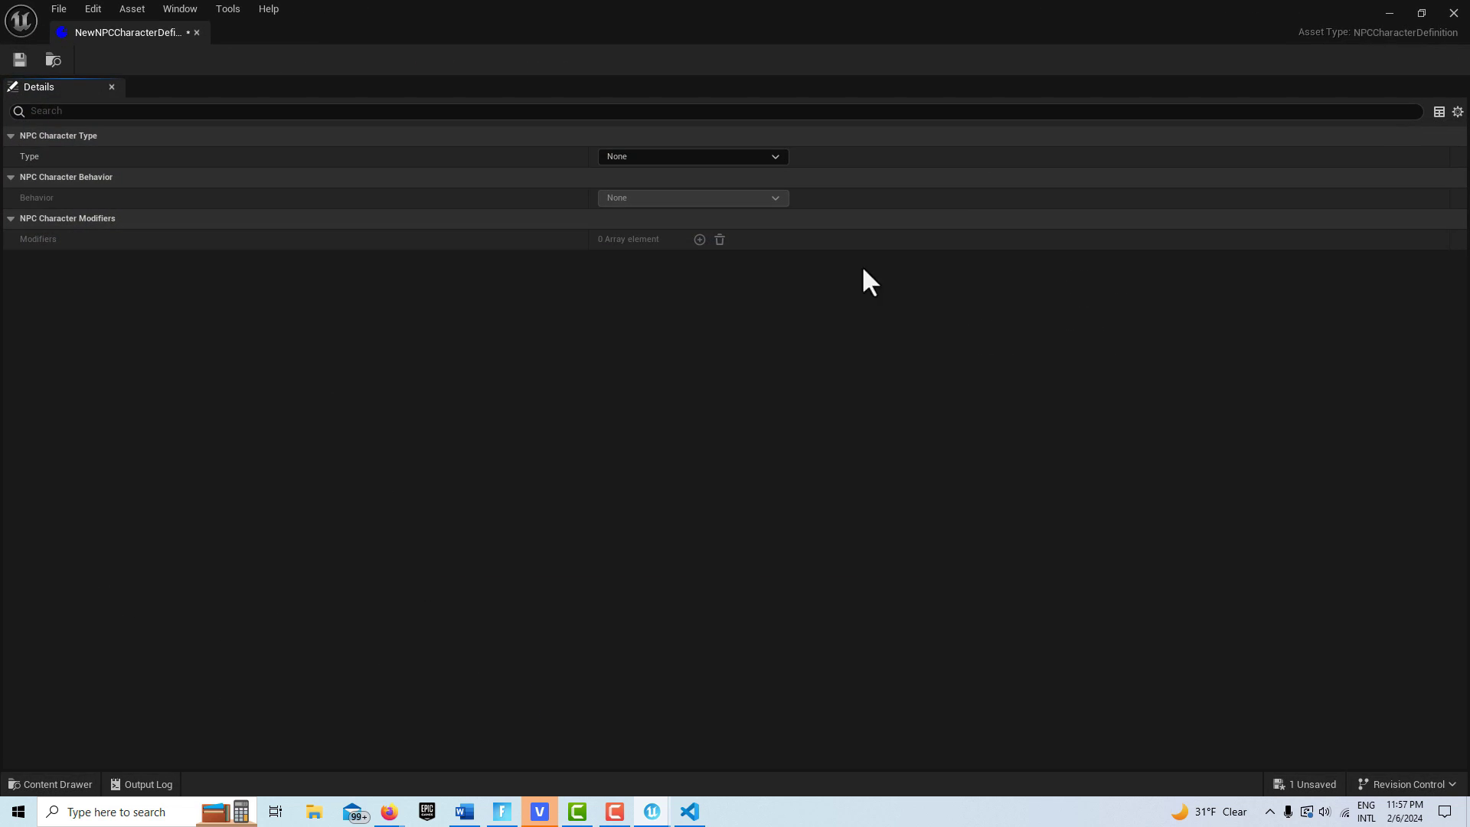
Step: Make the NPC a Guard with Verse Behavior using the Medic Example behavior script
click(771, 158)
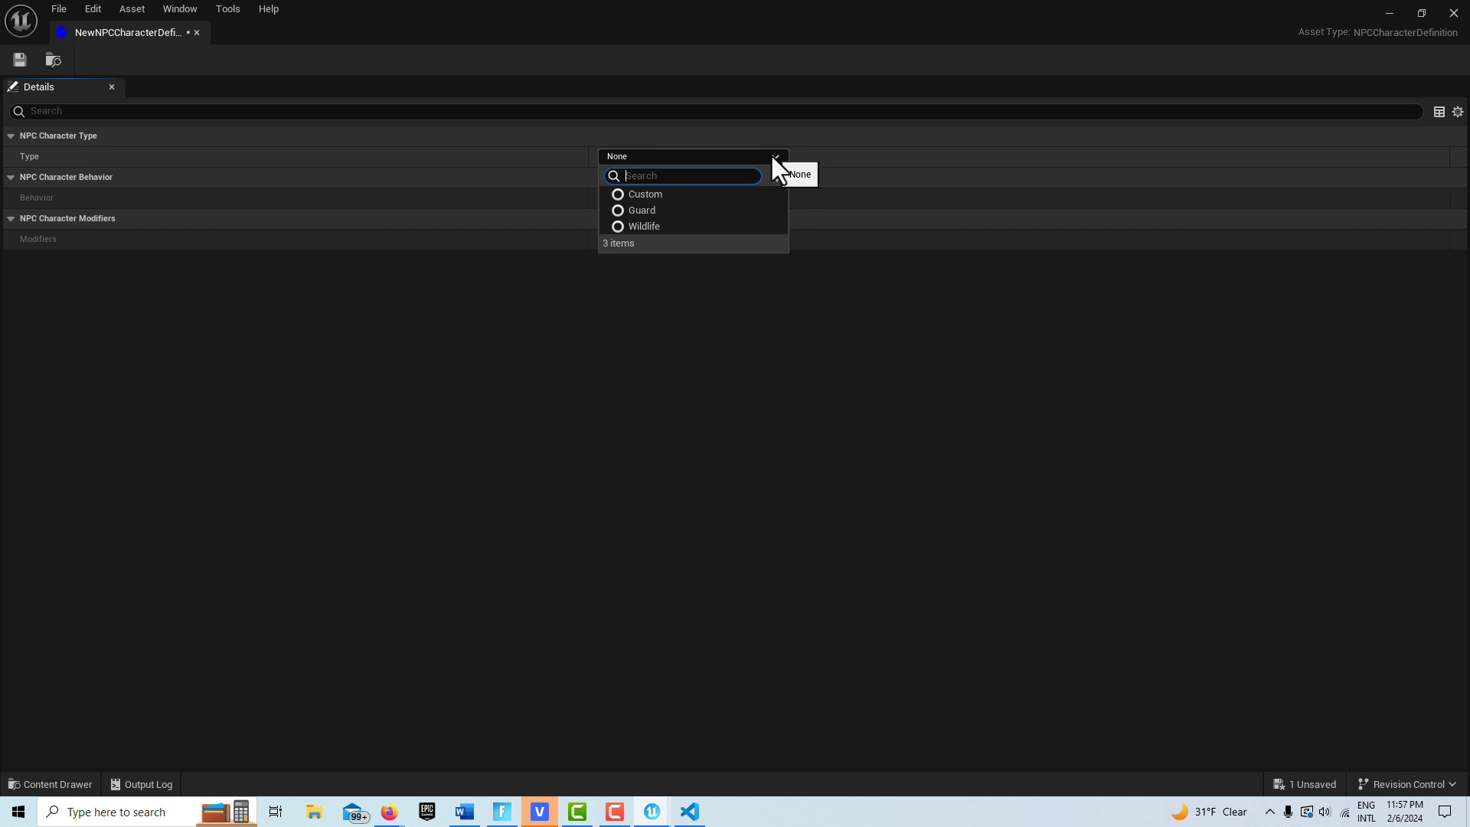
click(666, 213)
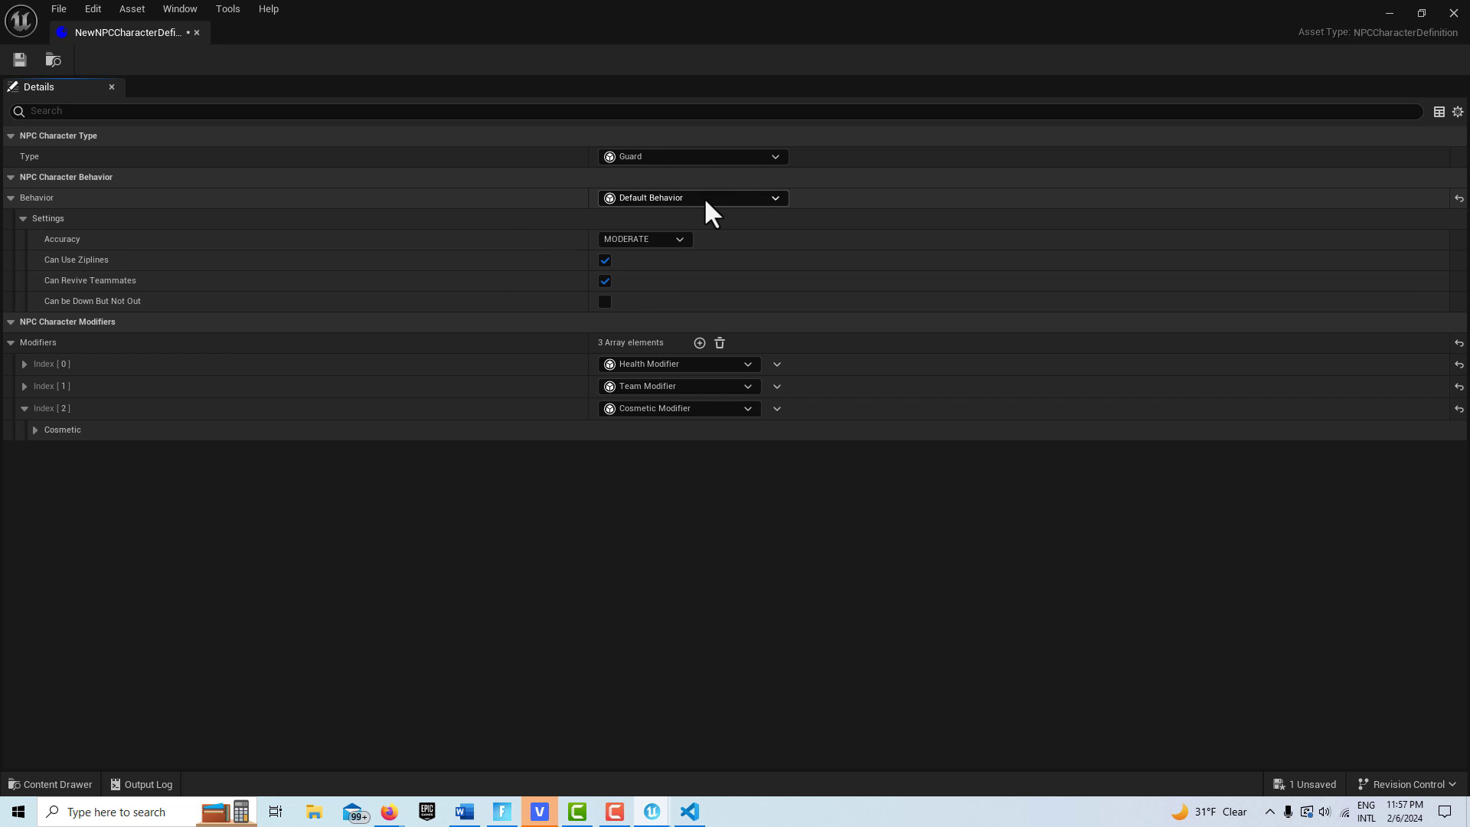
click(773, 199)
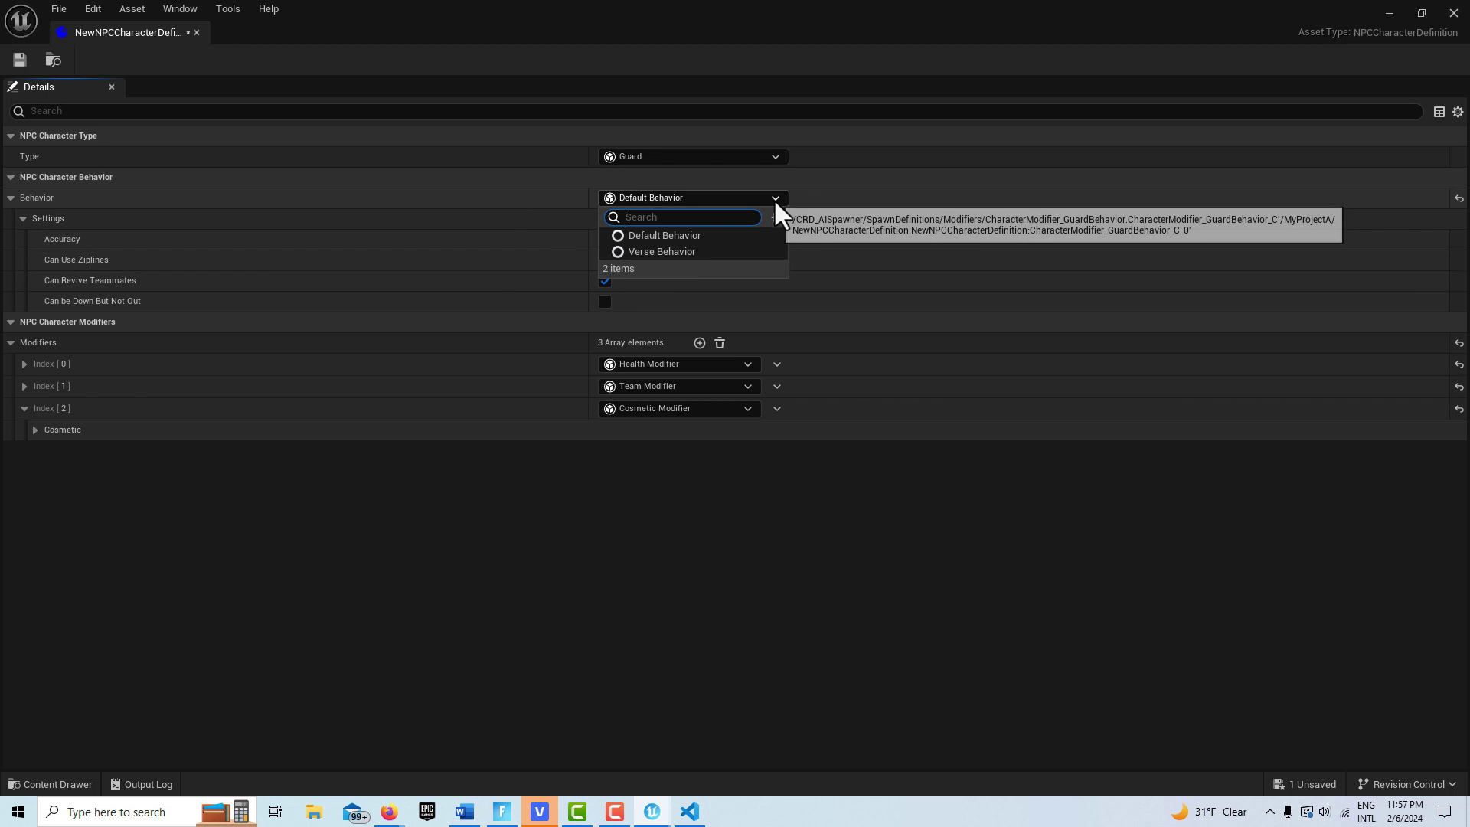
click(663, 251)
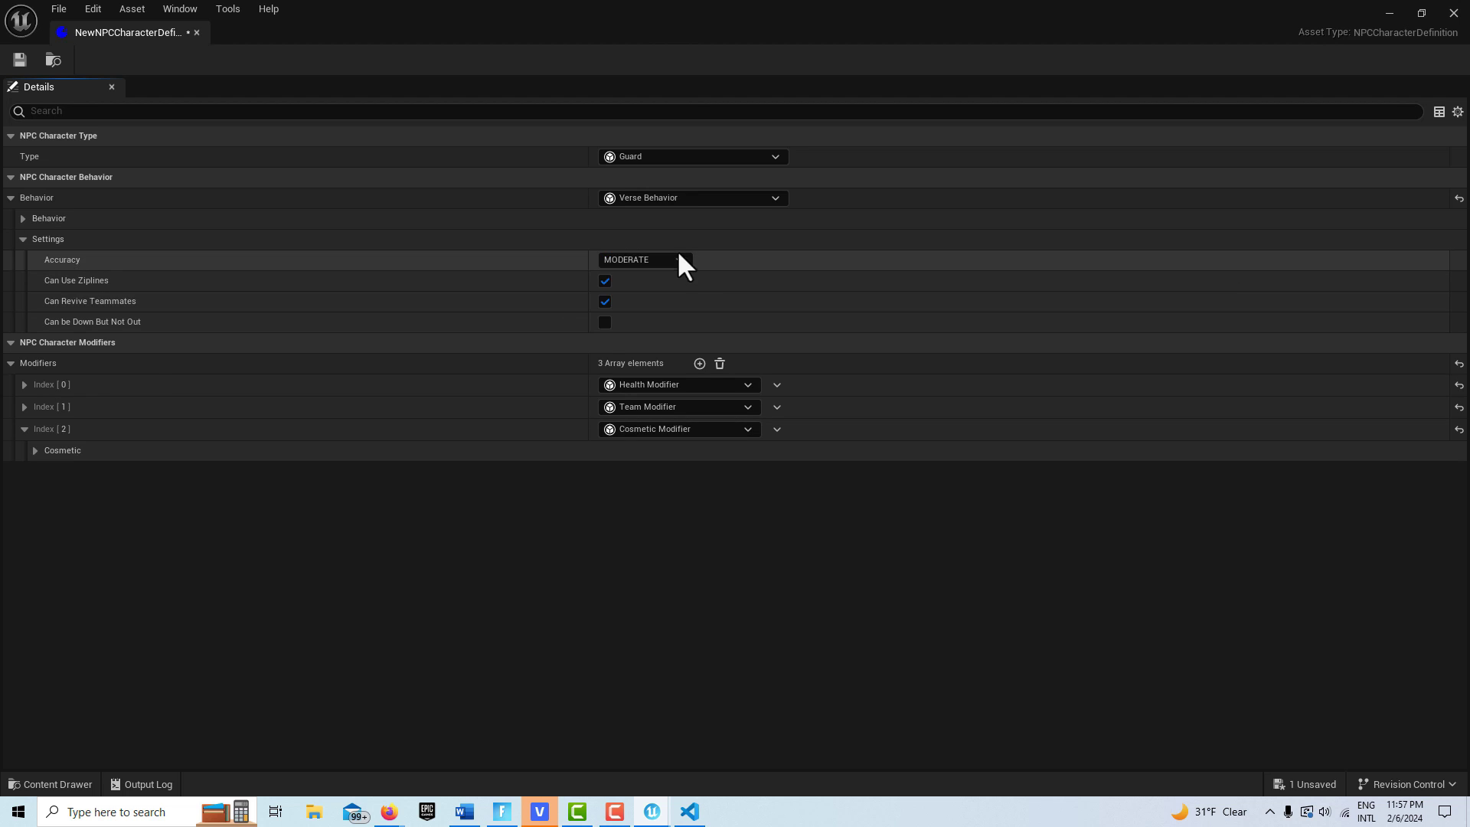
click(22, 220)
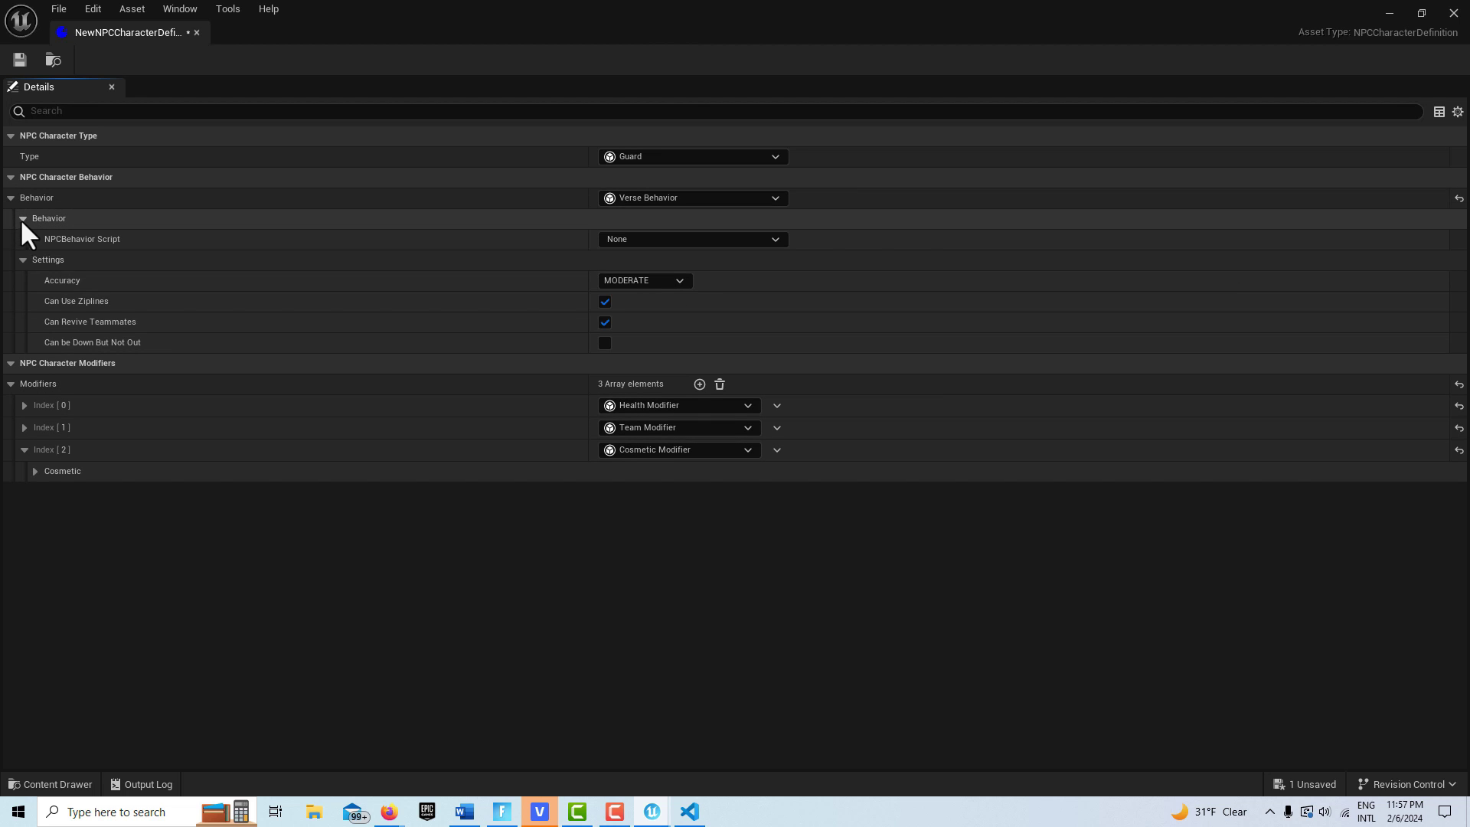
click(769, 242)
click(676, 276)
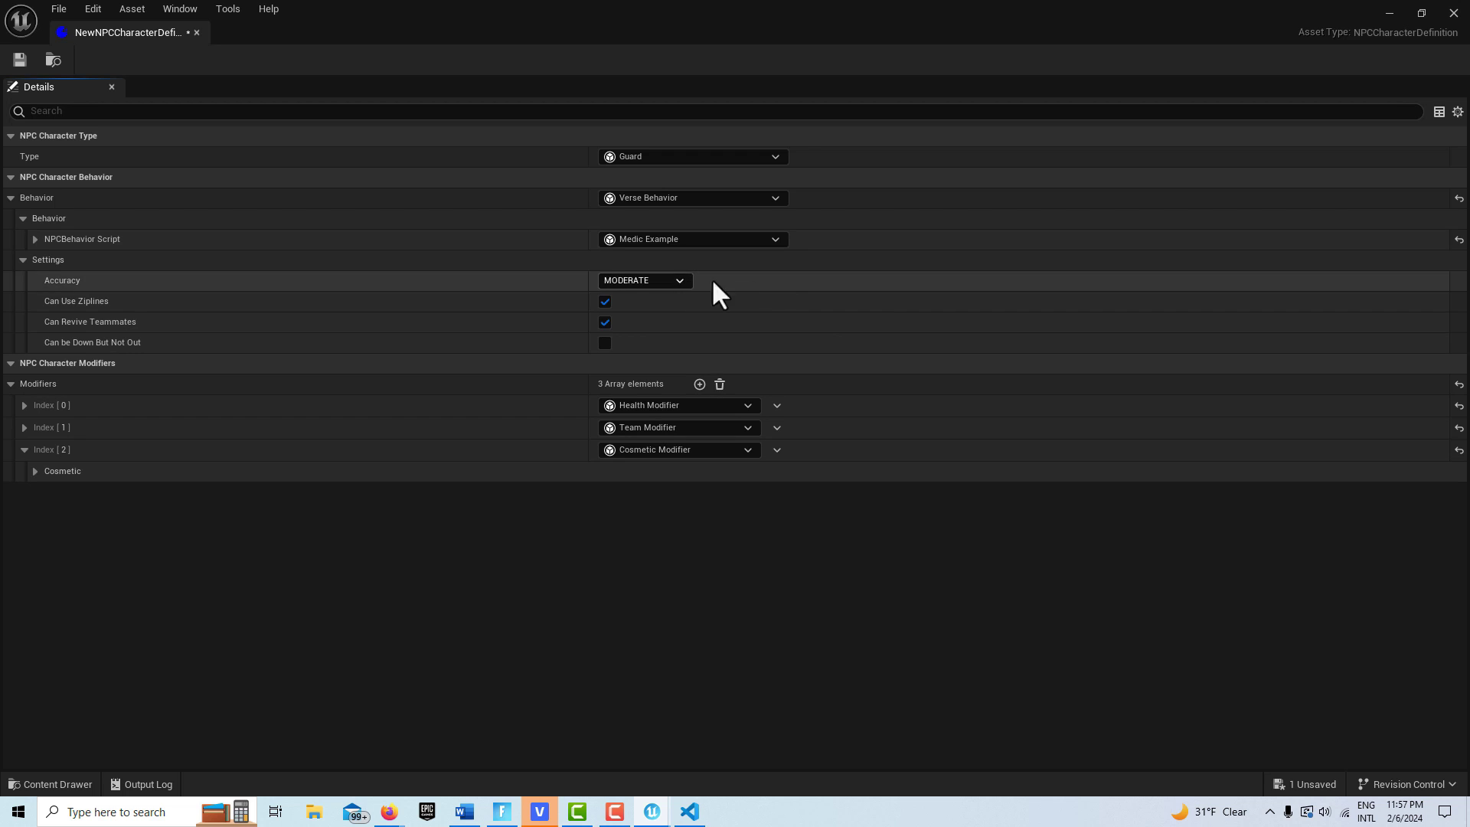
Step: Give the character the CID_059 SkiDude outfit, then save and close the character definition
click(35, 471)
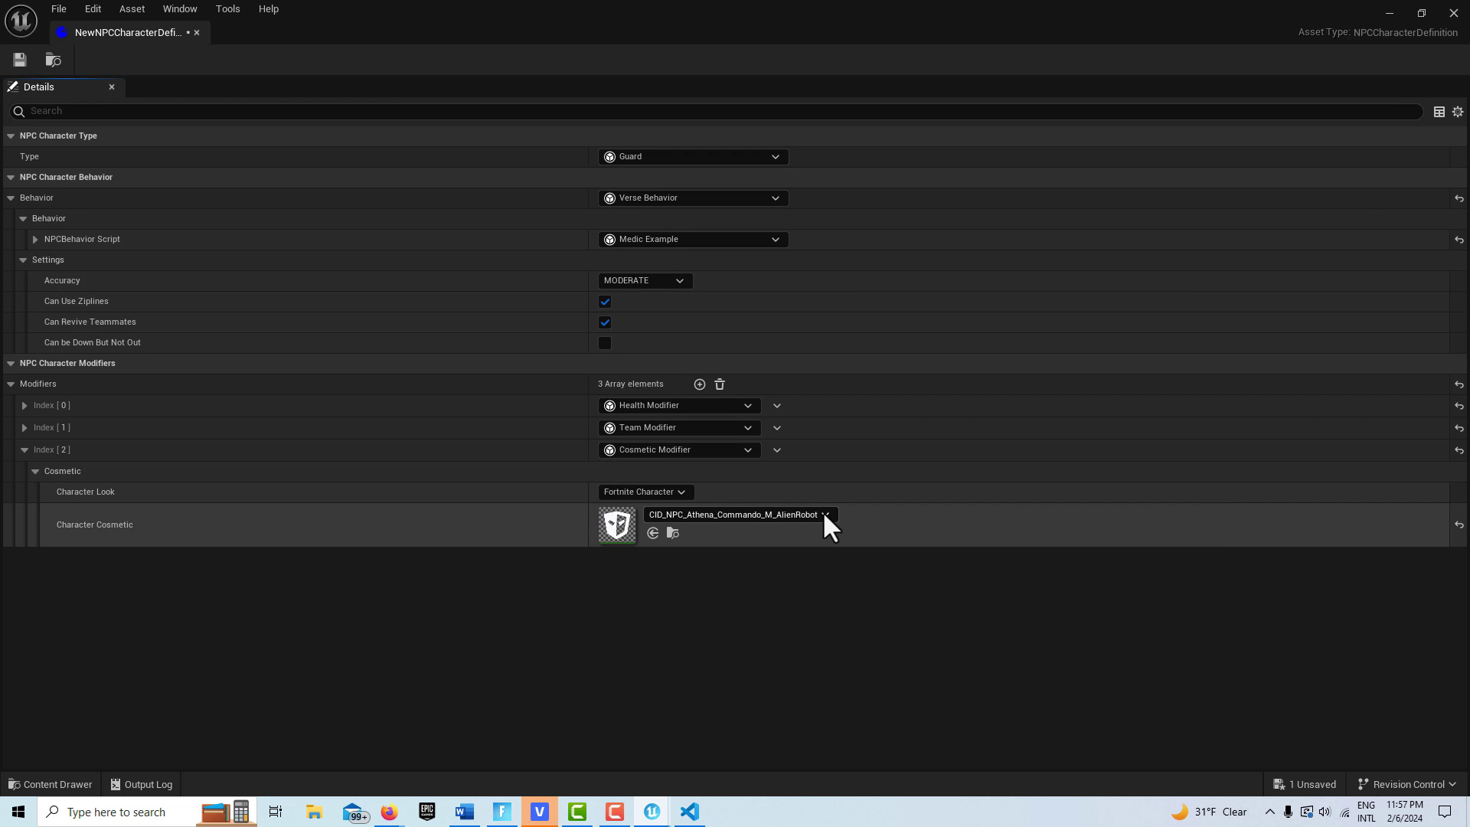
click(823, 514)
click(740, 414)
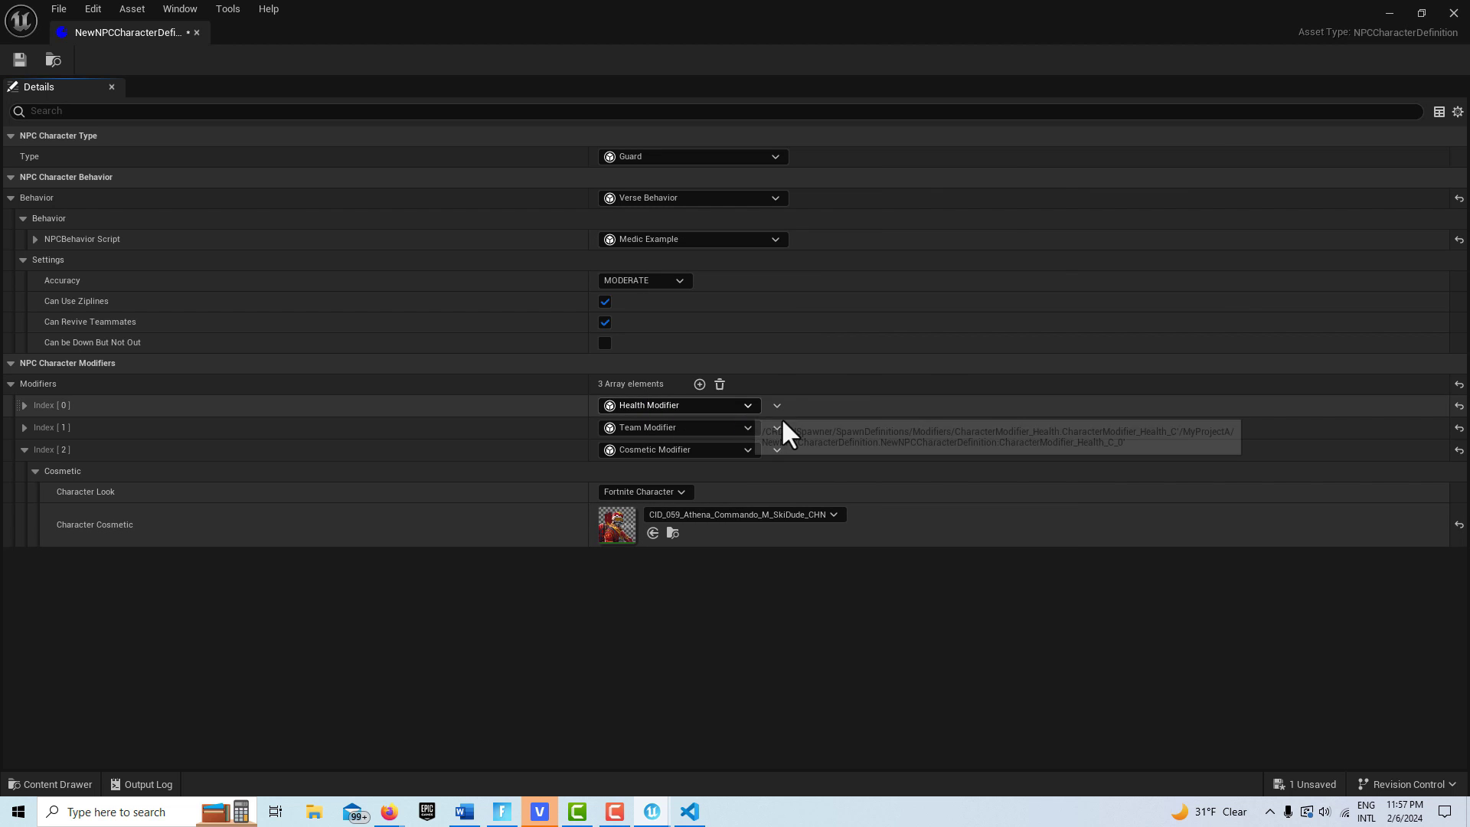
click(20, 59)
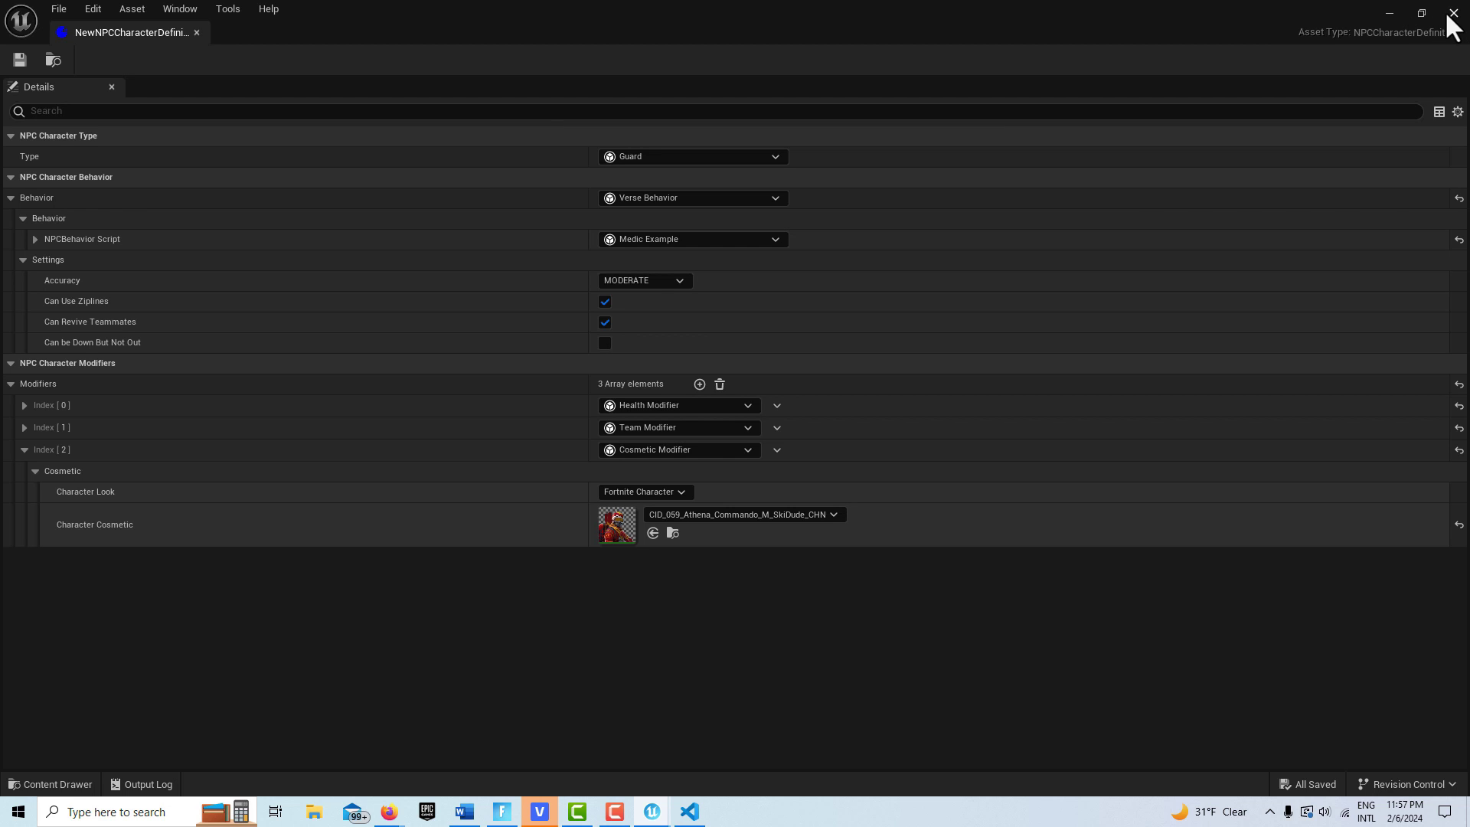
click(1453, 12)
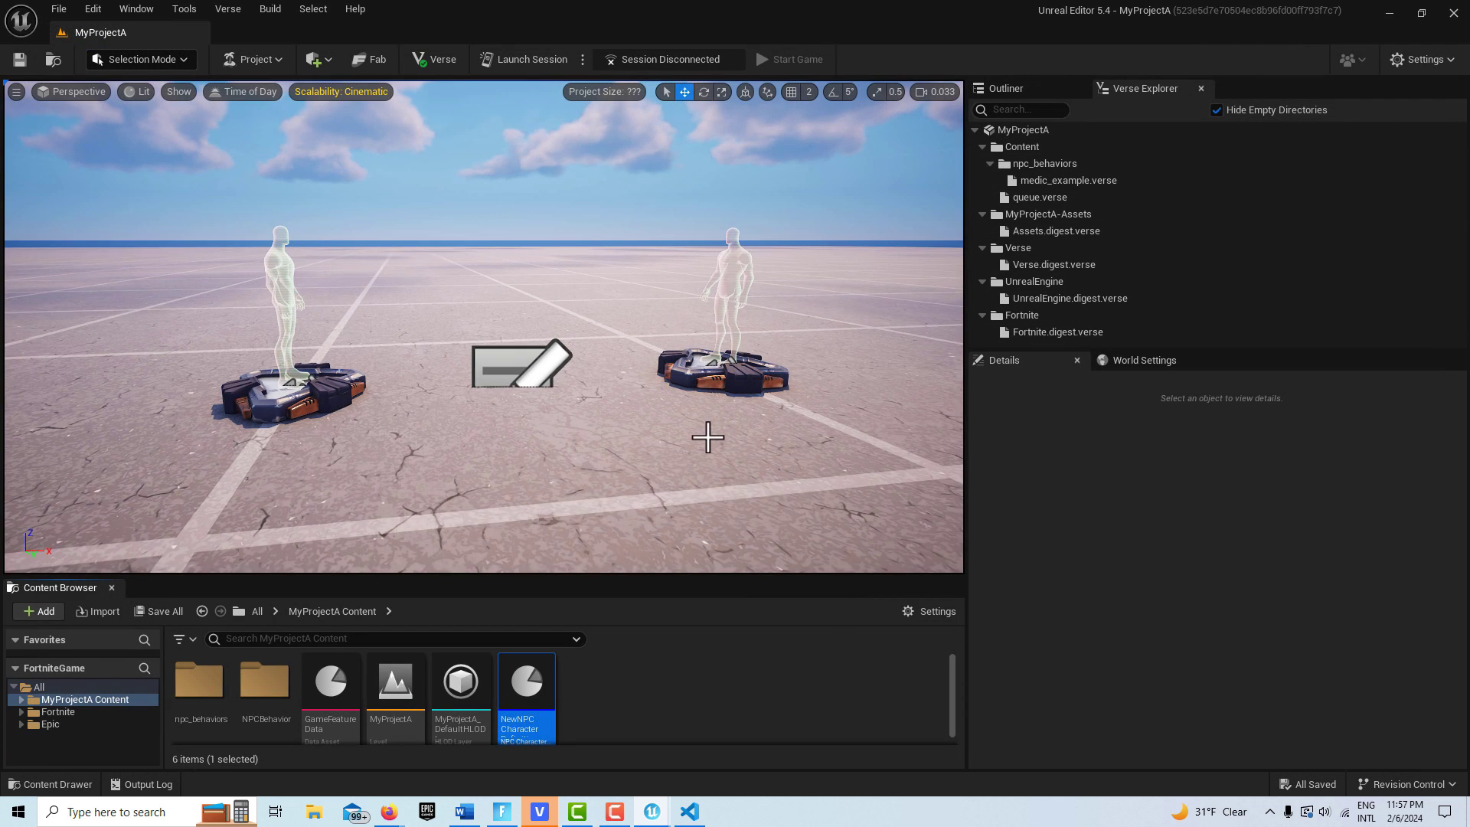
Step: Drag the NewNPC Character into the viewport as a spawner, enlarge the Content Browser, and expand Fortnite
right_drag(707, 437, 705, 490)
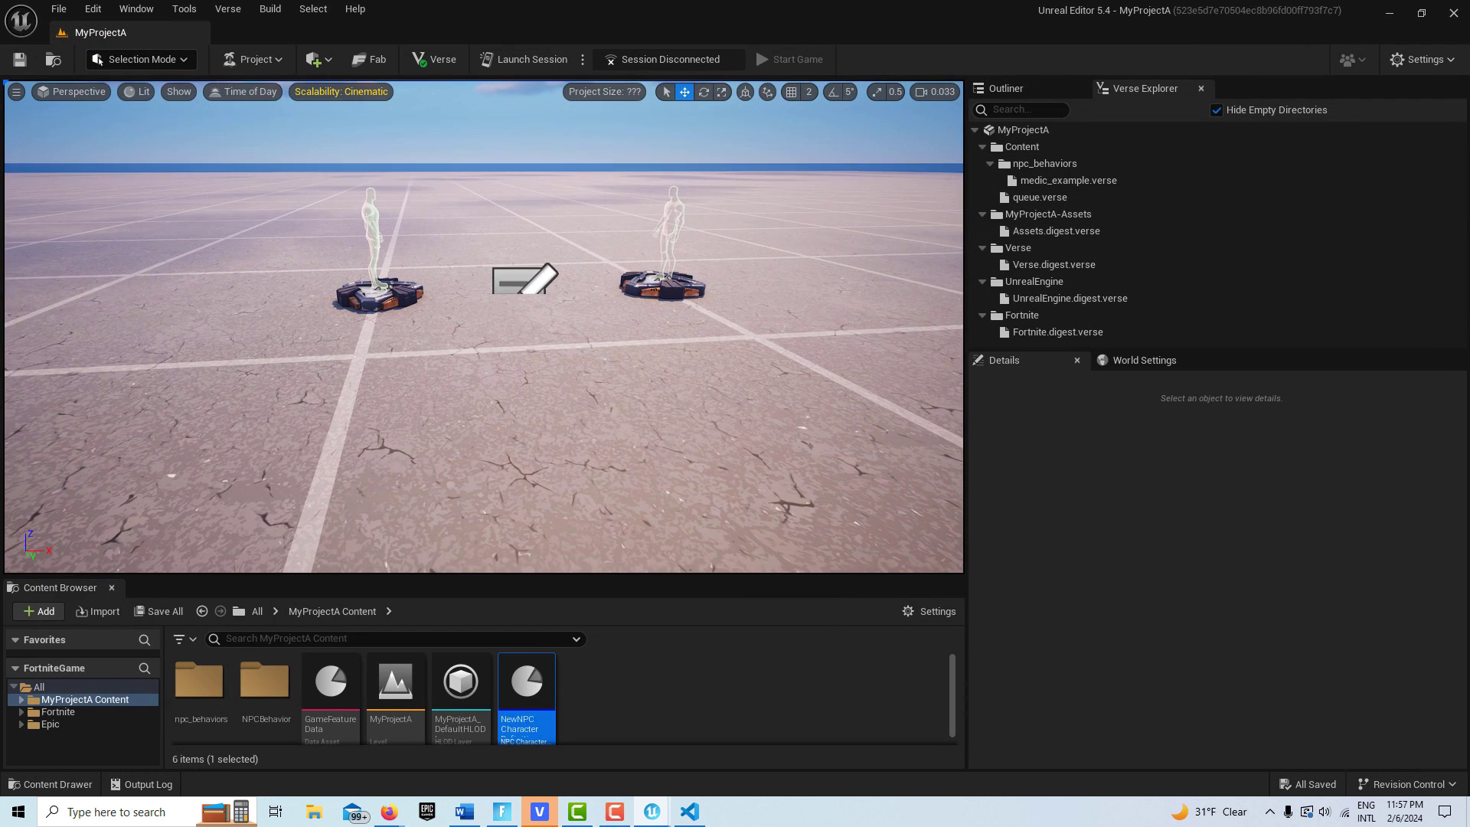
drag(527, 681, 523, 448)
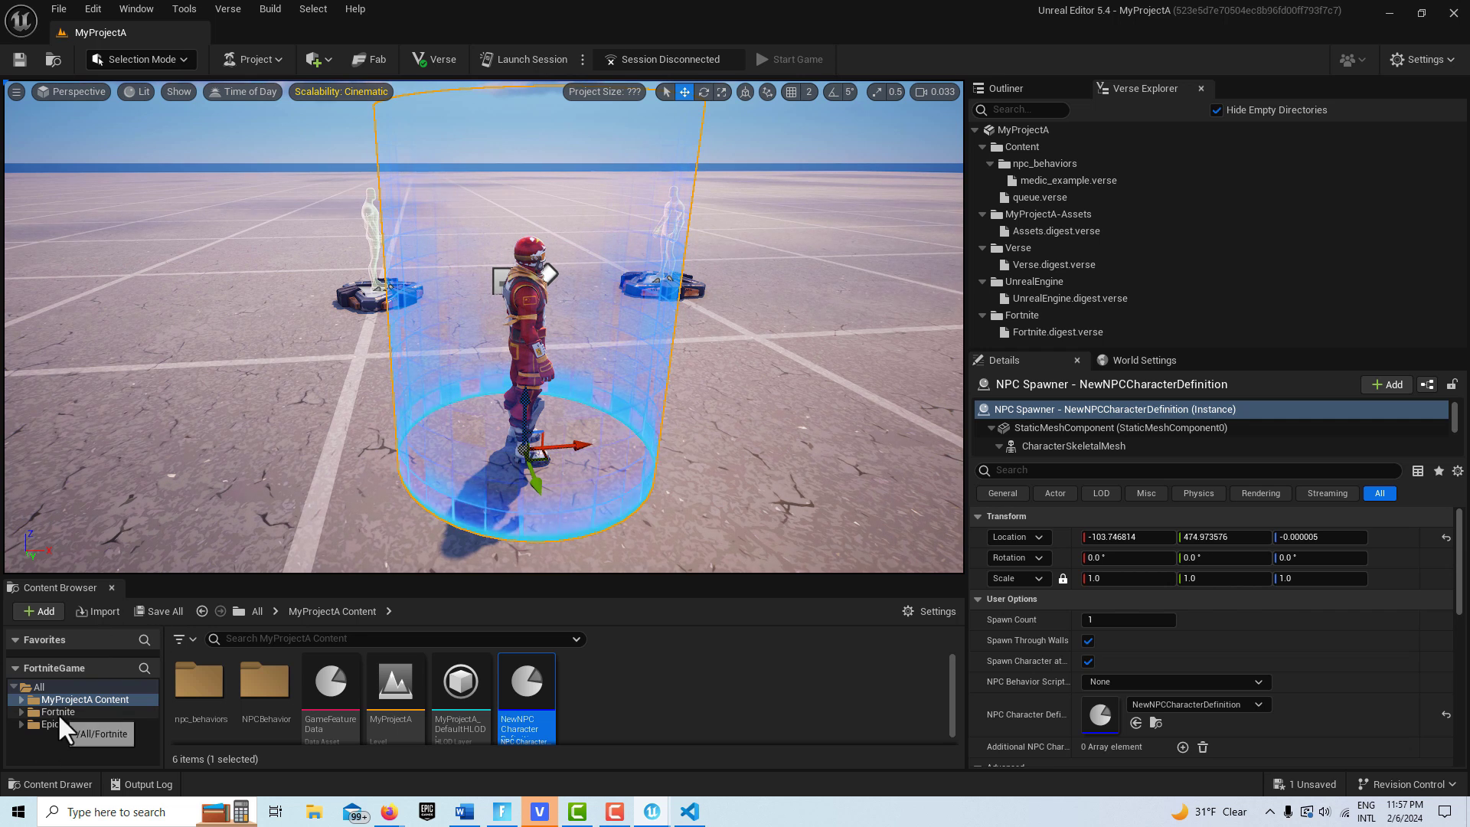
drag(480, 574, 520, 449)
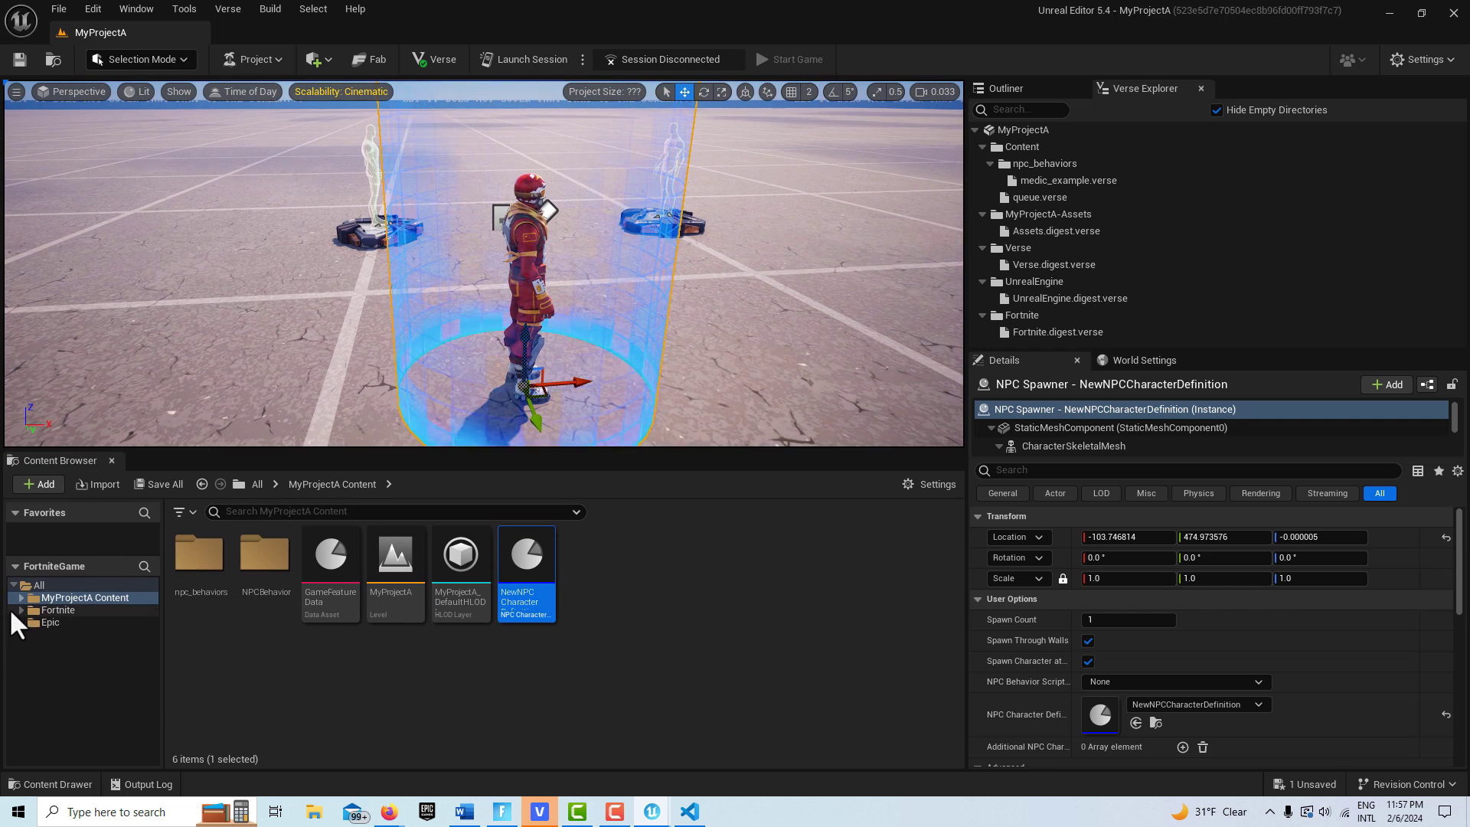
click(21, 609)
Step: Search Devices for 'mutato' and place a Mutator Zone with Zone Visible During Game enabled
double_click(71, 645)
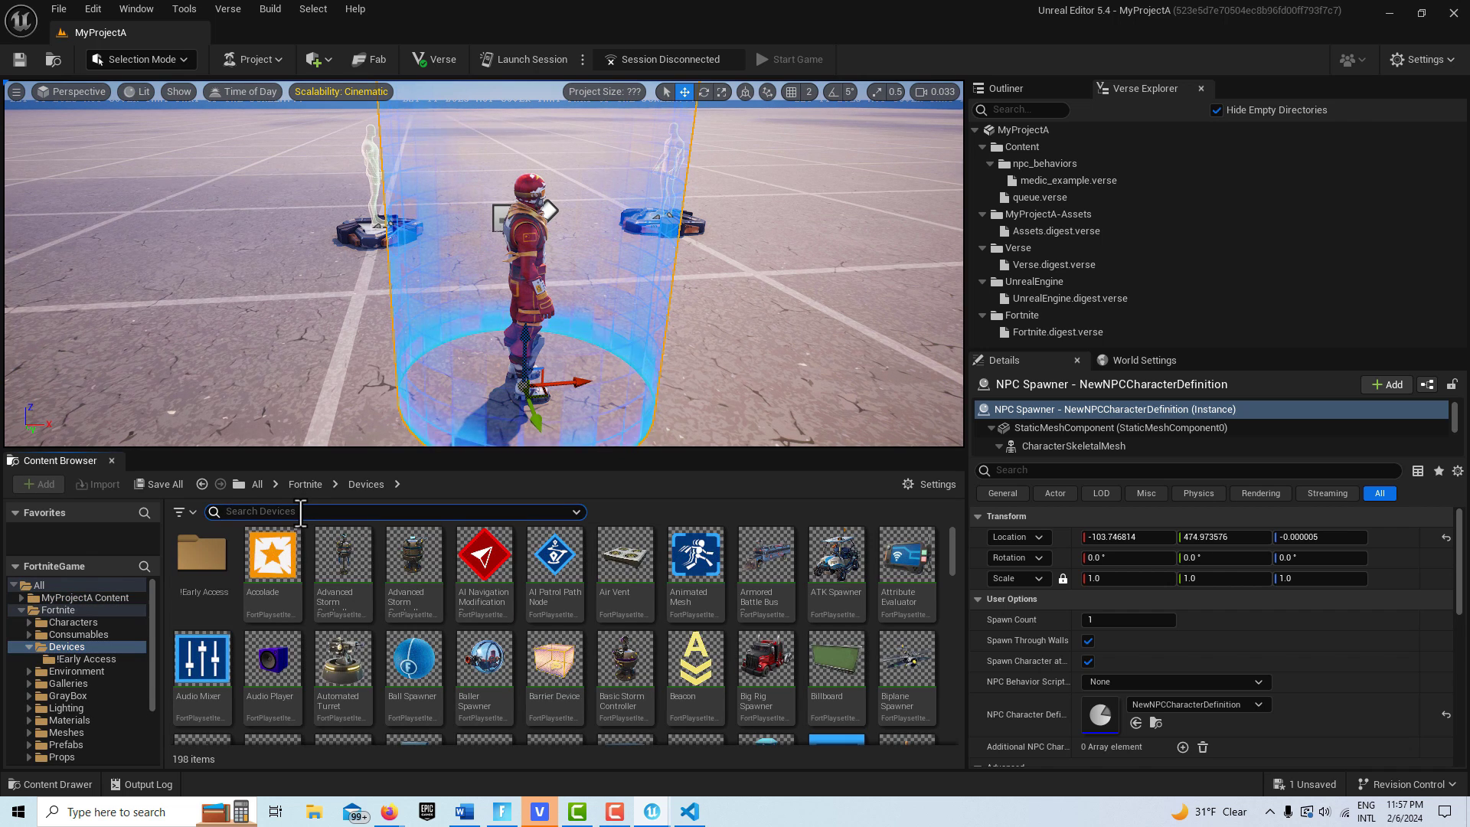
text(mutato)
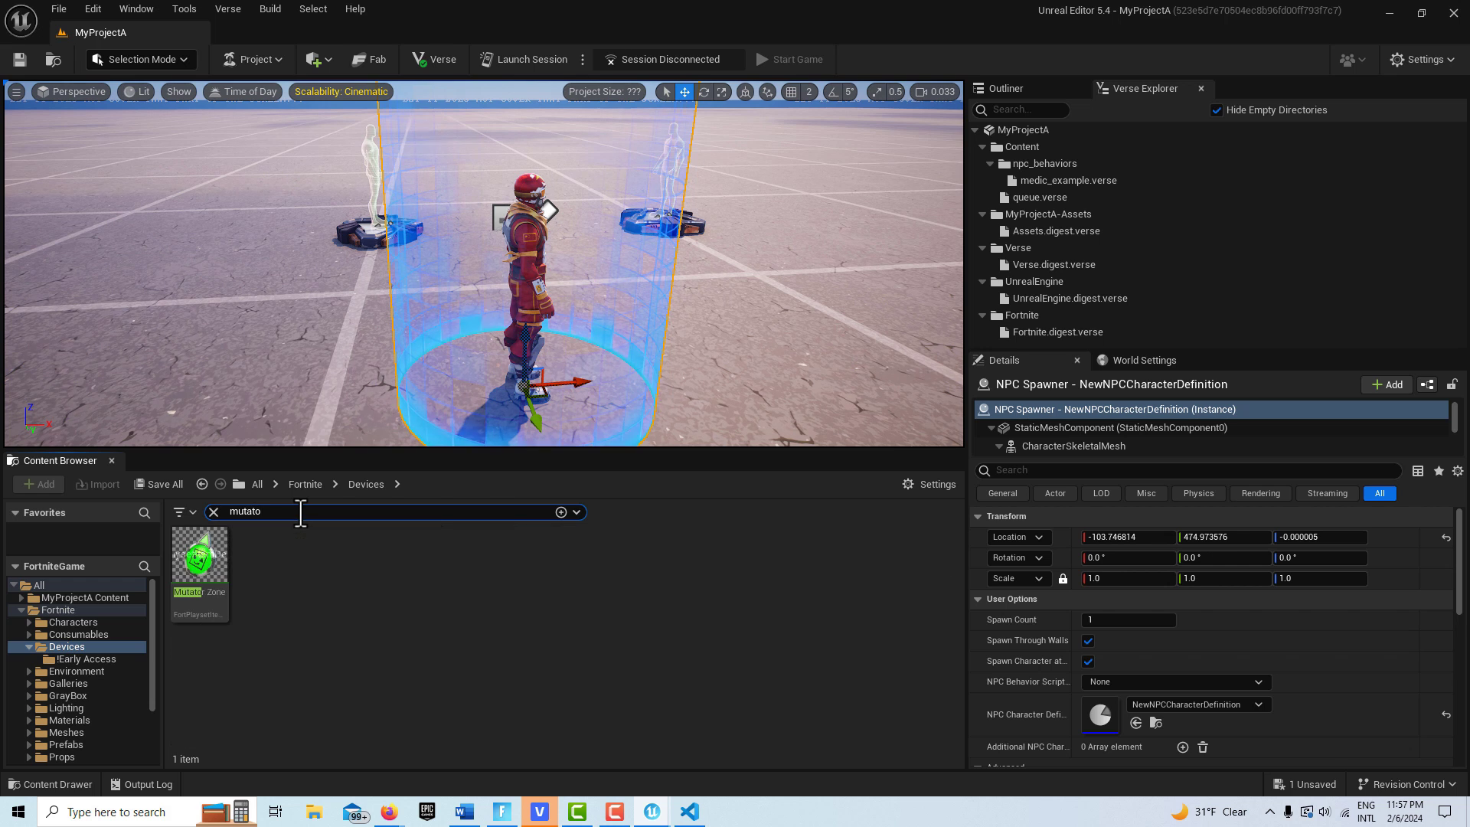
drag(199, 555, 942, 237)
right_drag(852, 340, 873, 368)
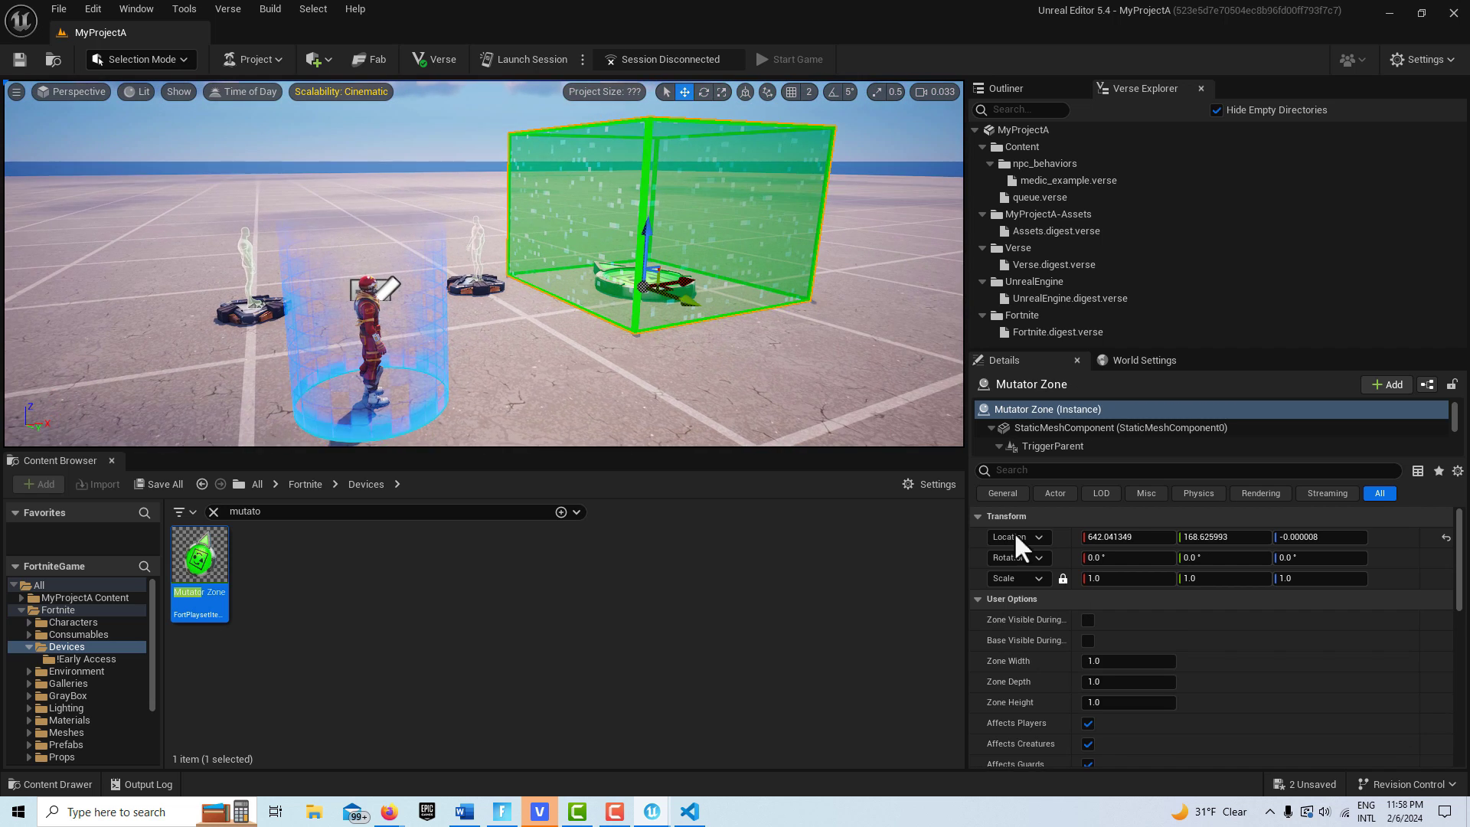
click(1088, 619)
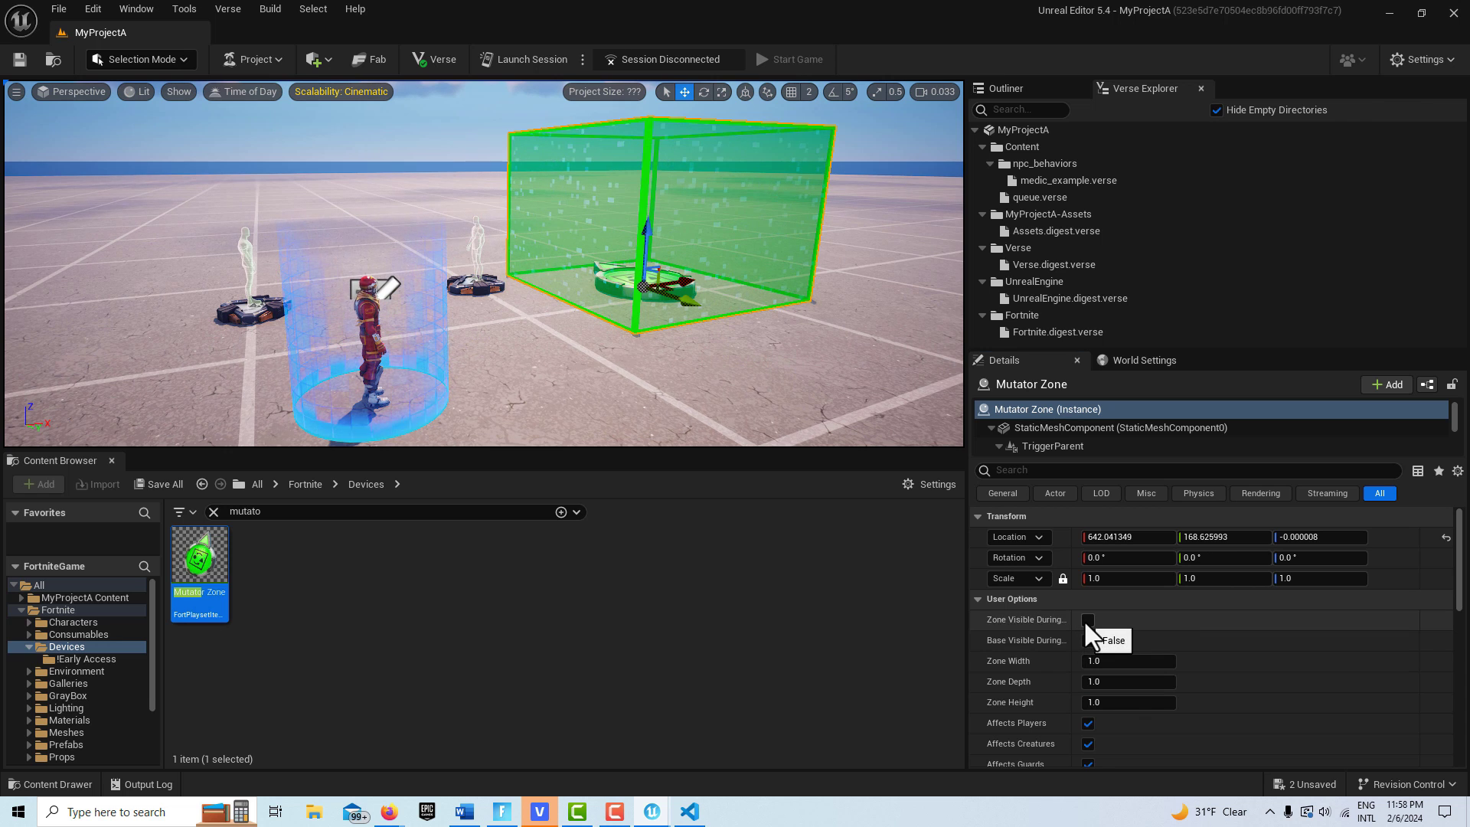
right_drag(698, 385, 624, 386)
Step: Search for 'vfx' and place a VFX Spawner at the left of the scene
click(276, 511)
text(vfx)
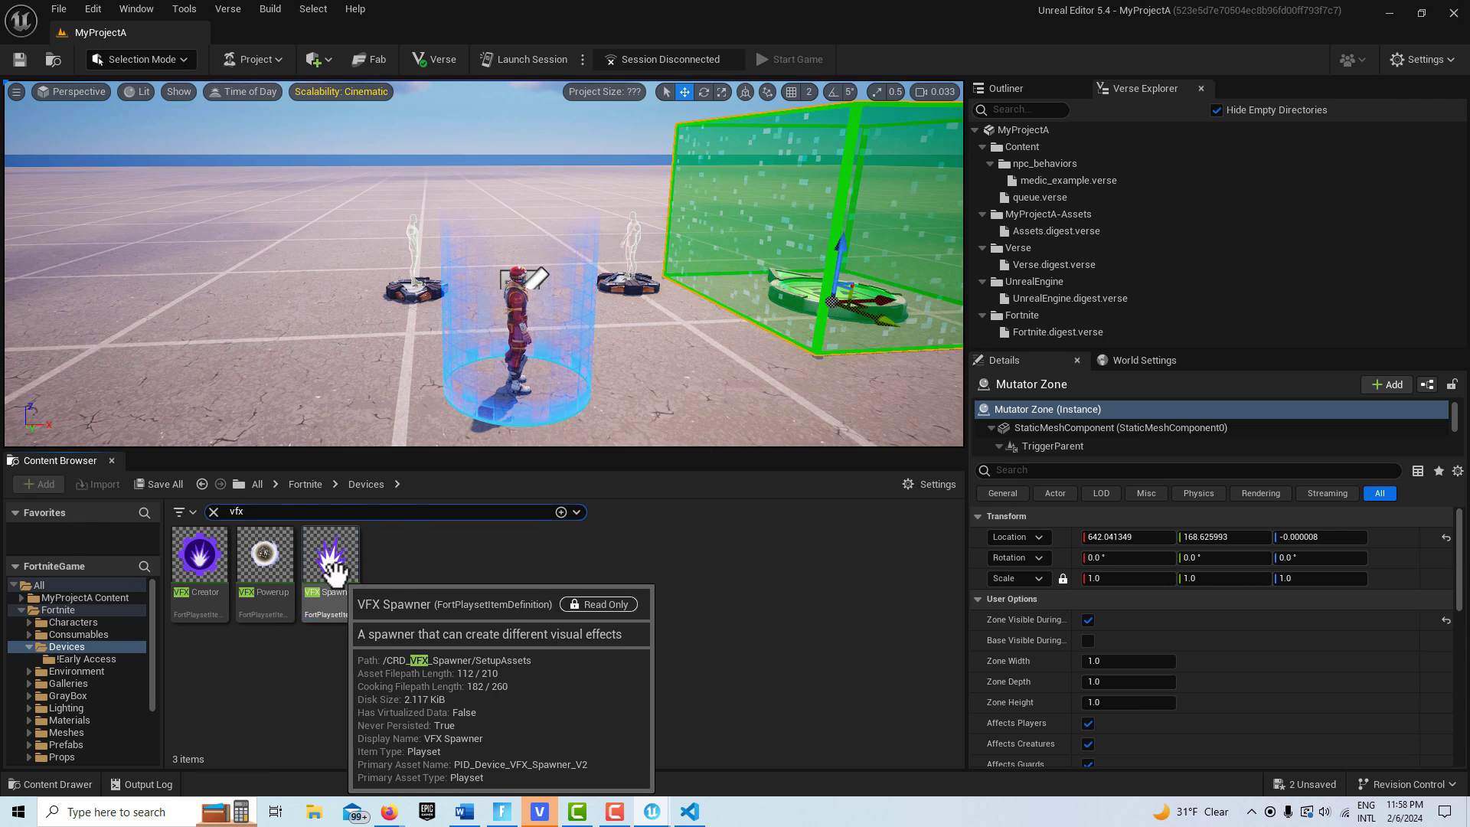
click(329, 554)
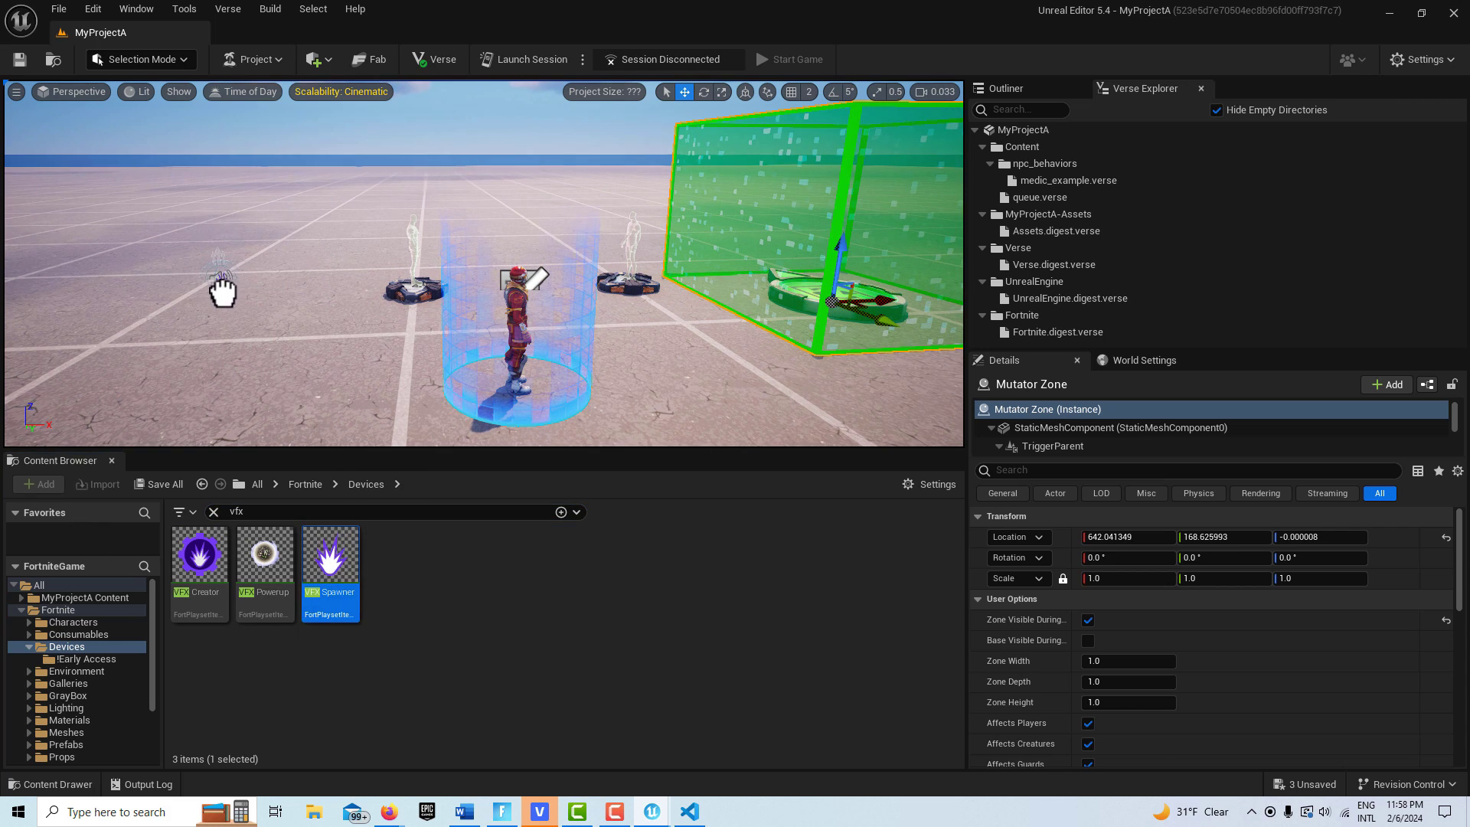
drag(223, 291, 223, 291)
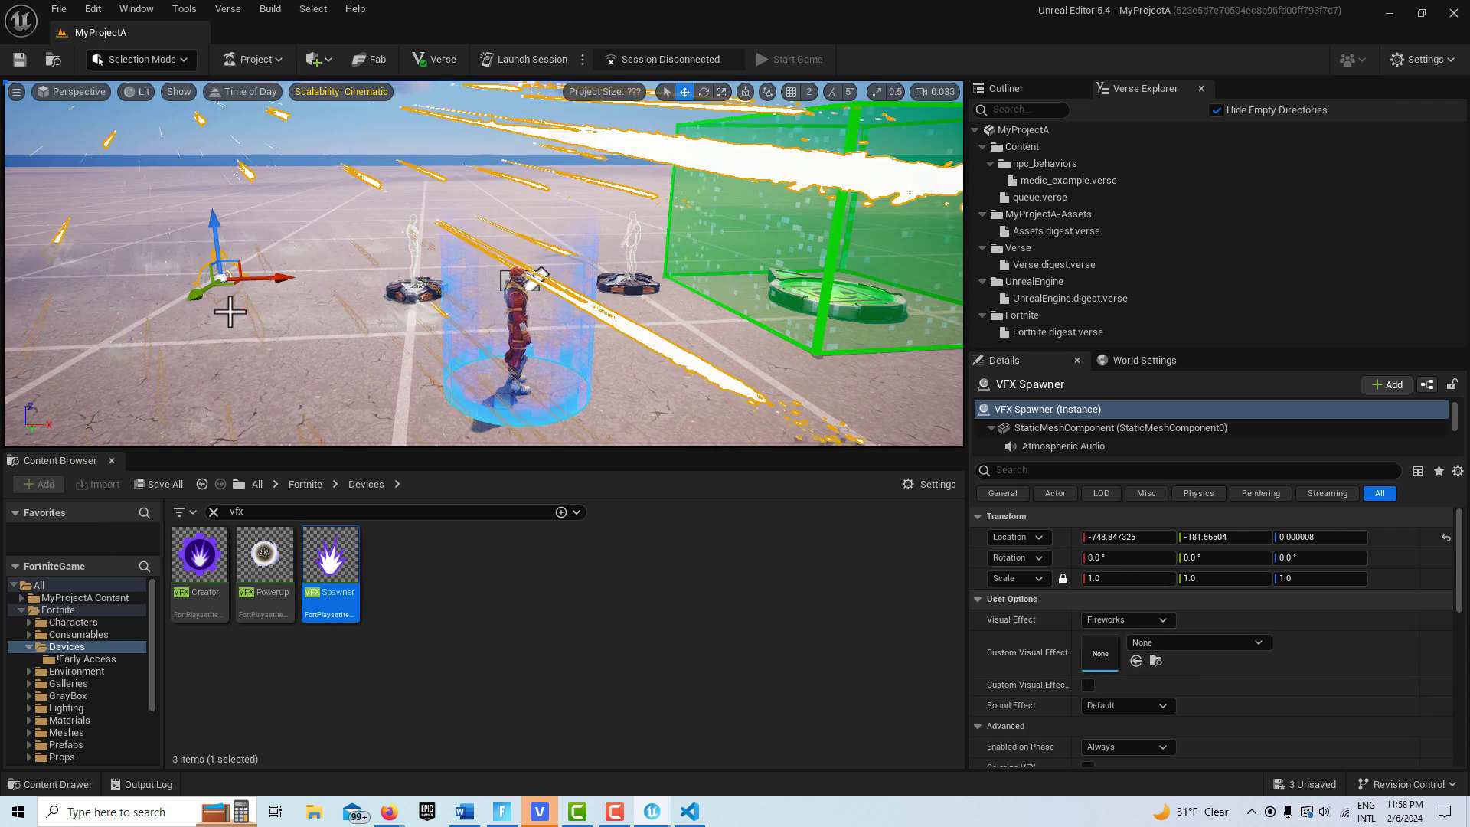
Step: Set the VFX Spawner's visual effect to Bubbles and place a Sentry found by searching 'sen'
click(1160, 618)
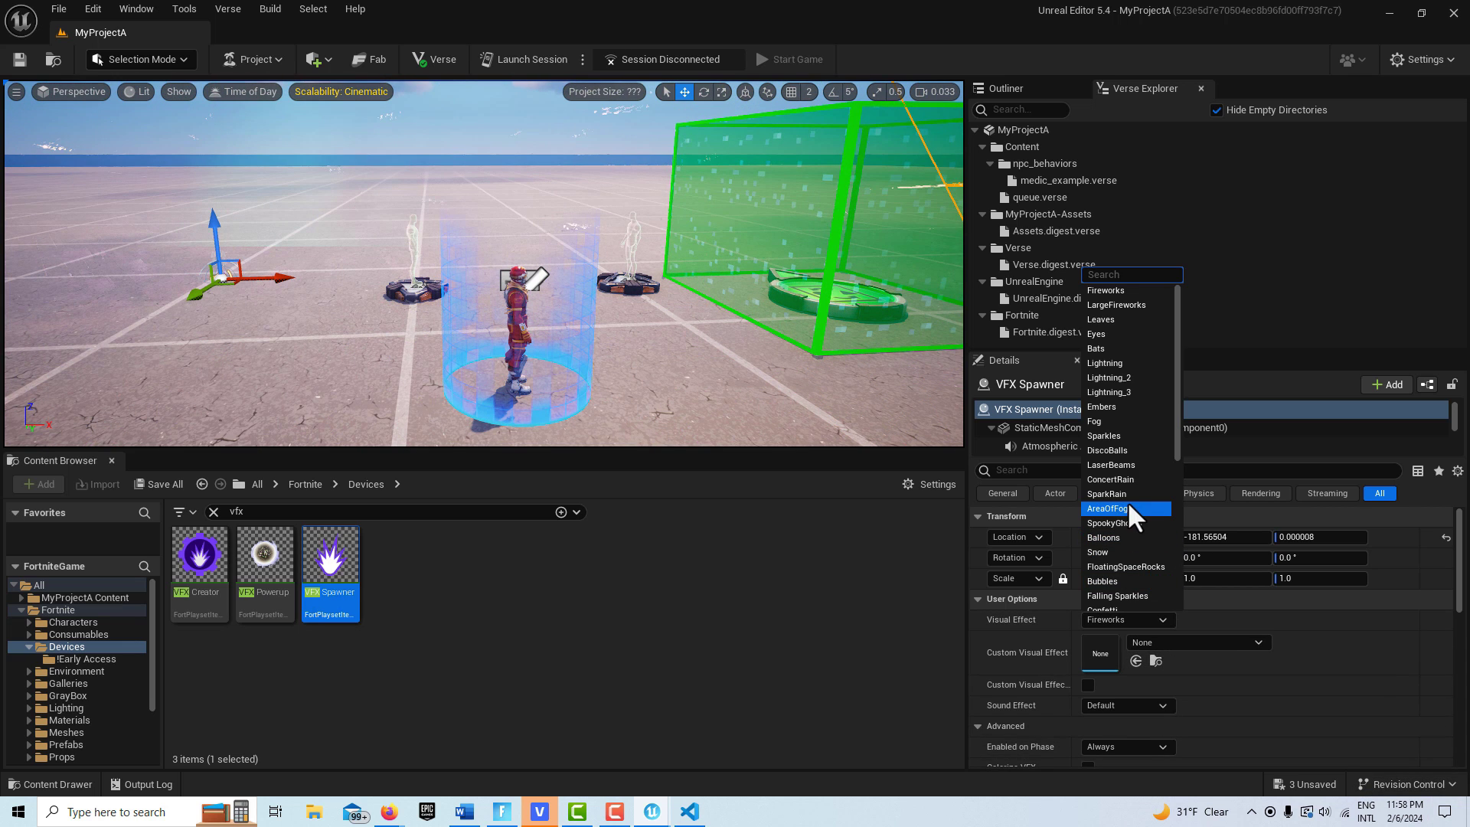
click(1114, 580)
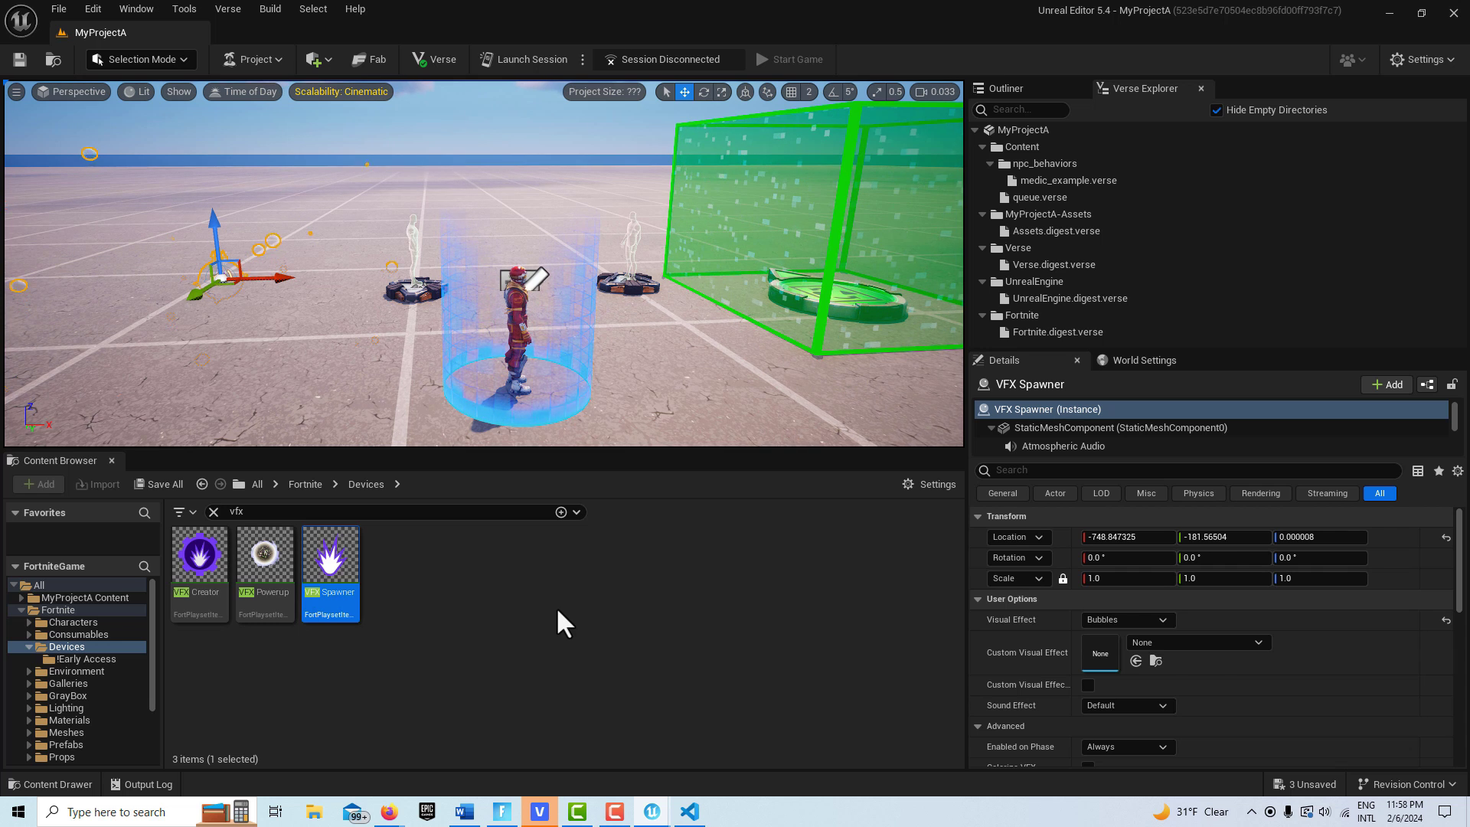
click(263, 514)
text(sen)
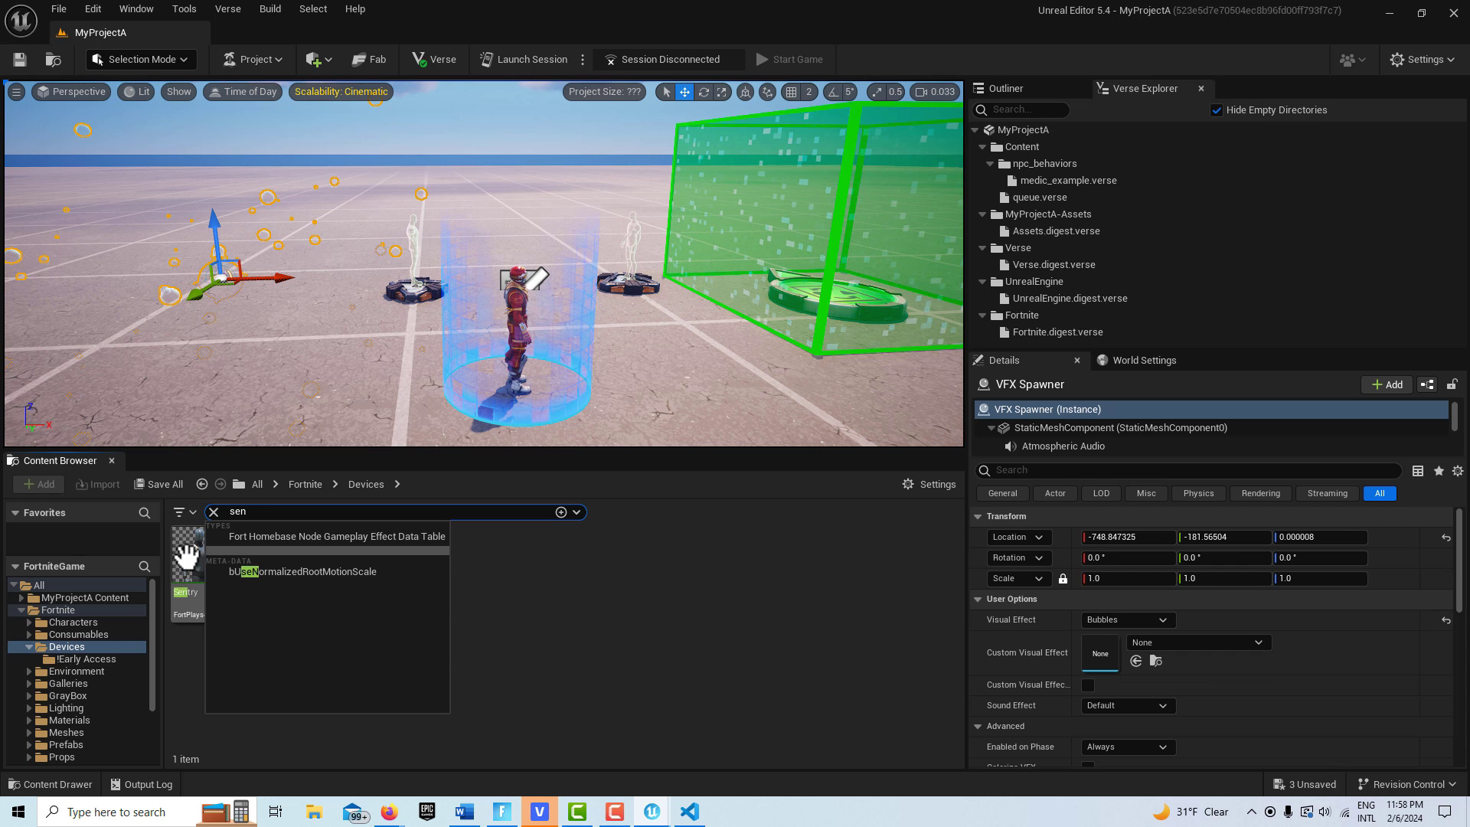
drag(186, 556, 360, 213)
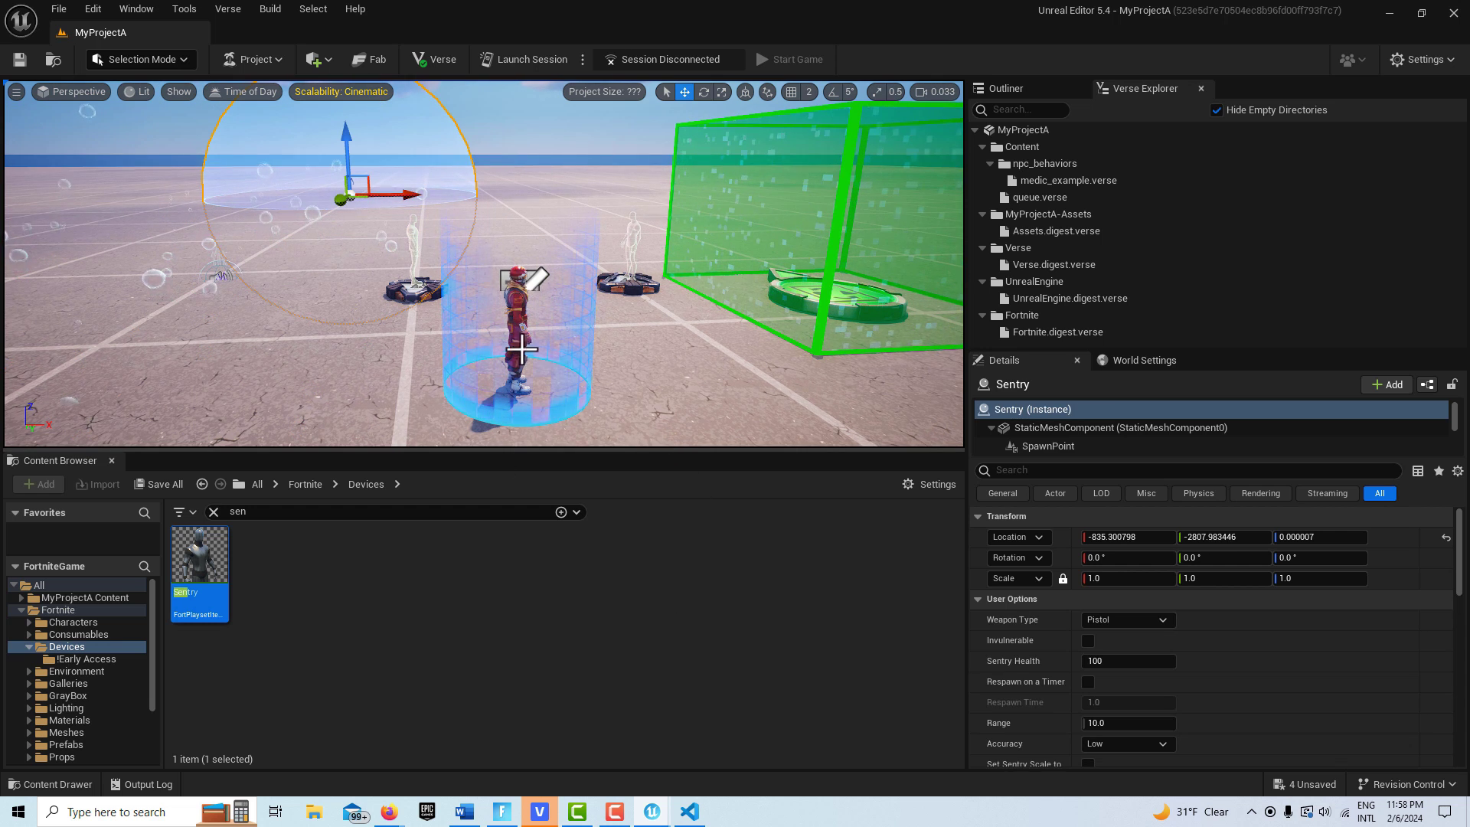
Step: Assign Medic Example as the NPC Spawner's behavior script and reveal its healing settings
click(521, 304)
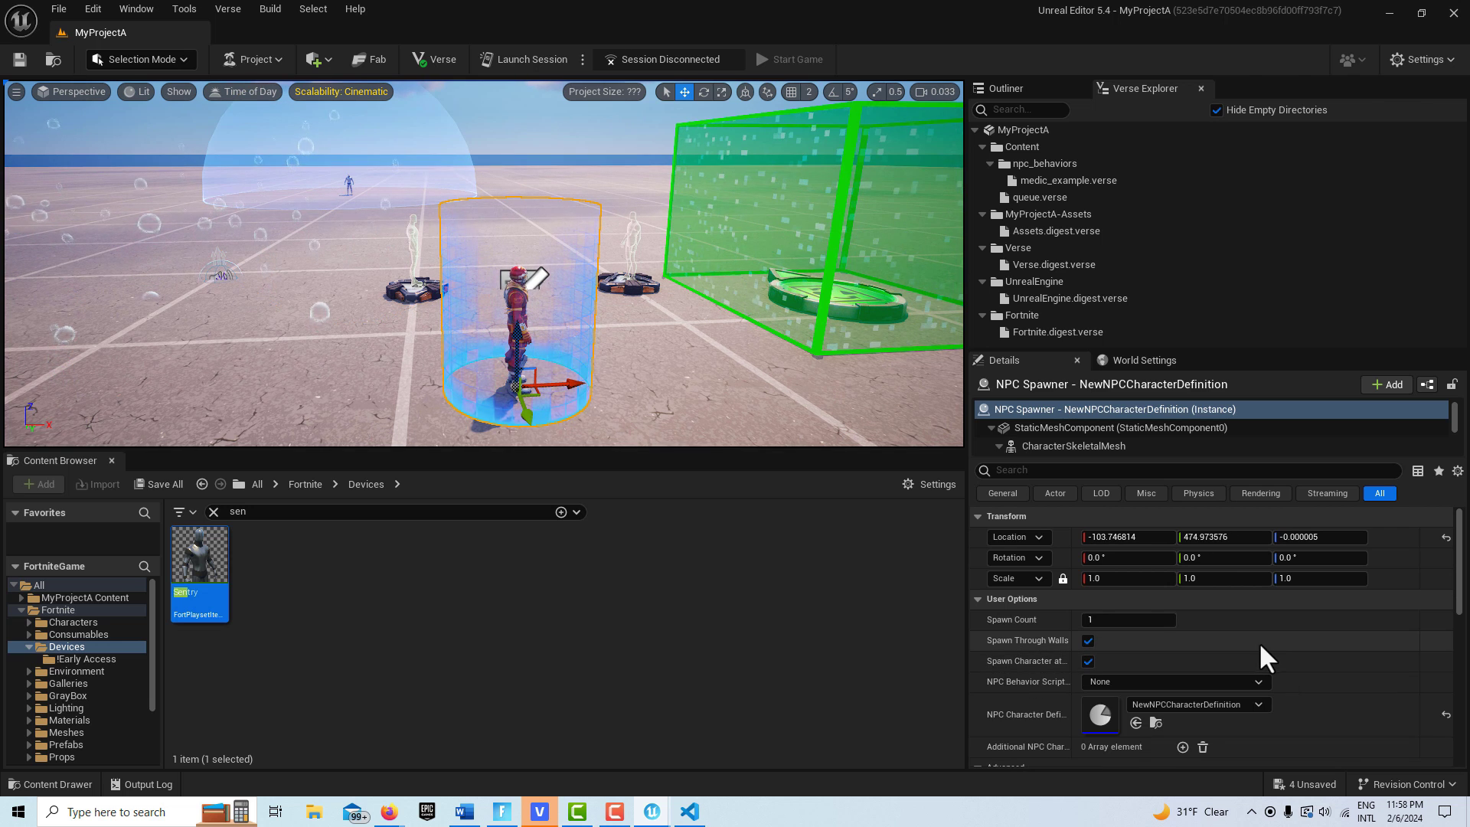
scroll(1255, 641, down, 2)
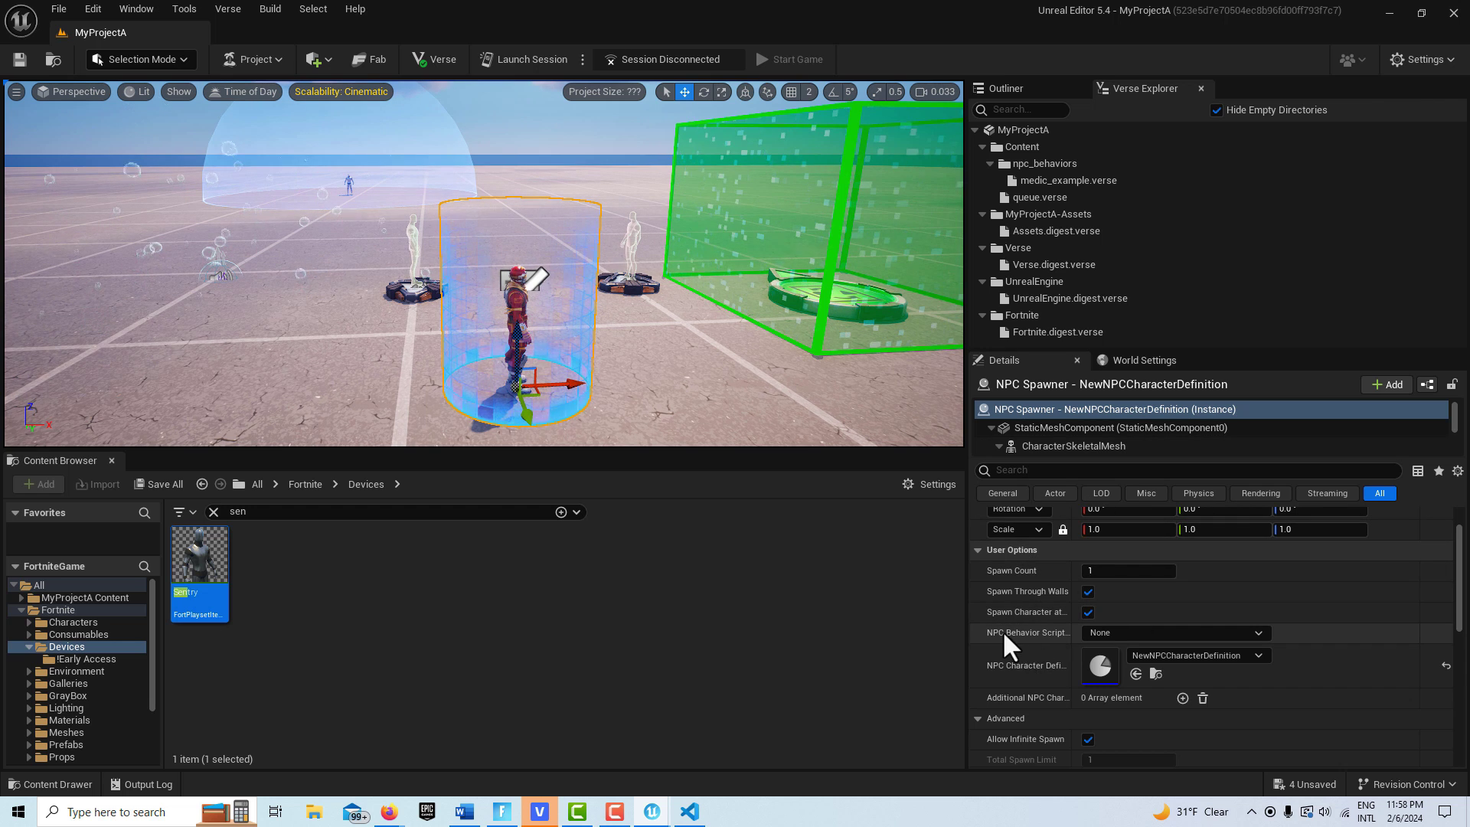
click(1255, 632)
click(1145, 686)
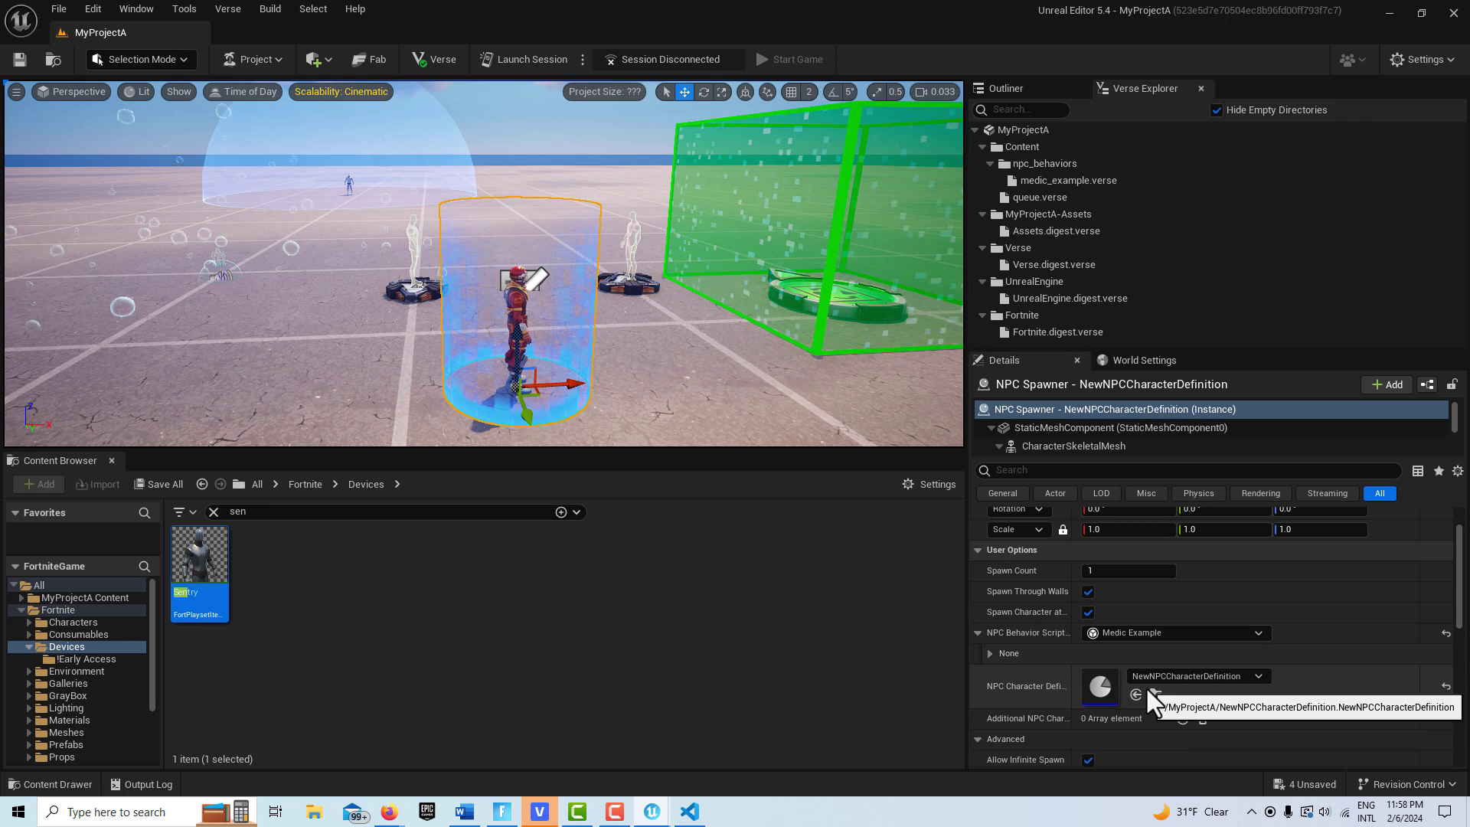
click(990, 653)
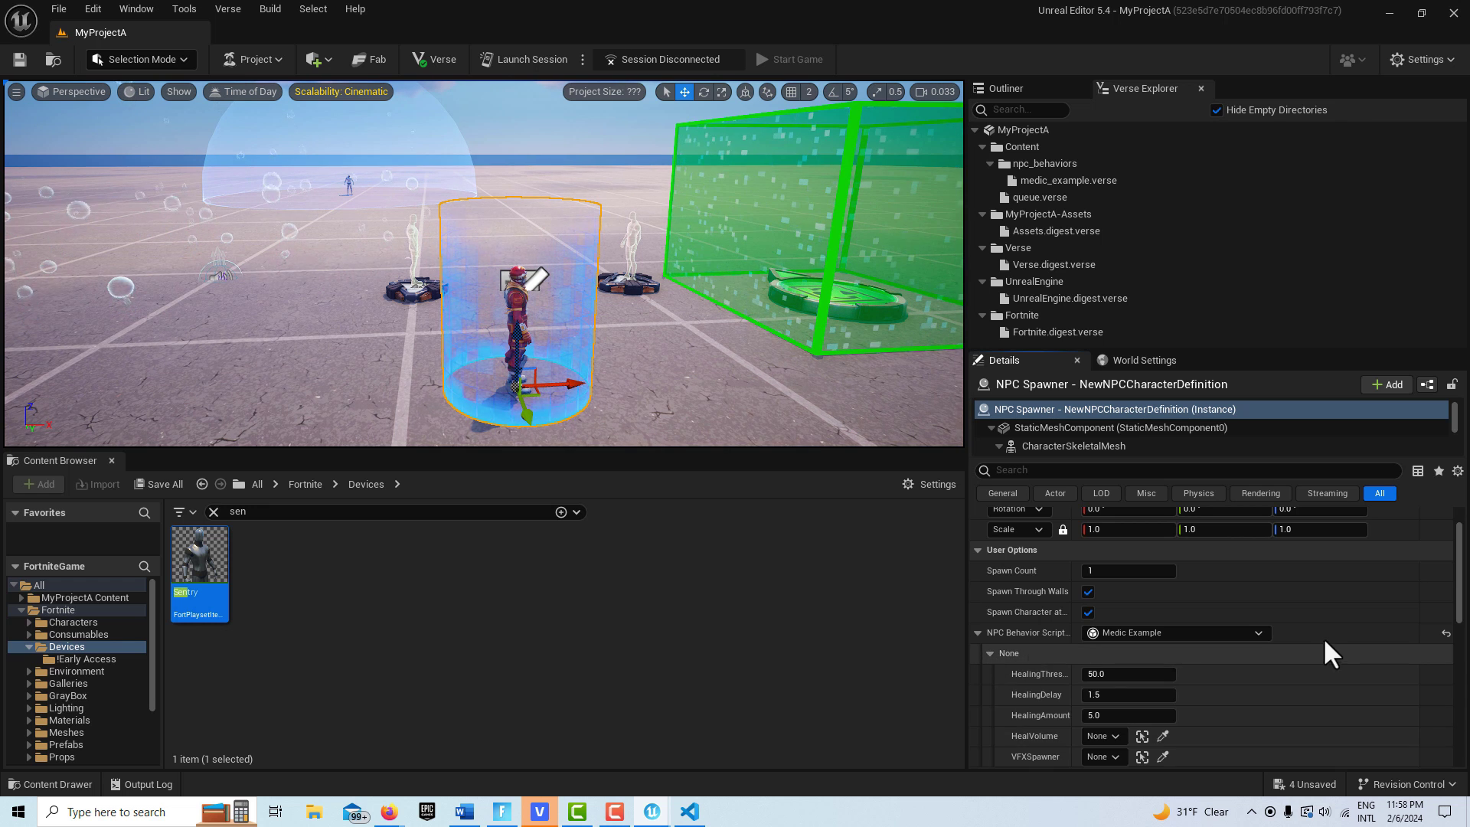
Step: Set HealVolume to the Mutator Zone and VFXSpawner to the VFX Spawner, then save the level
scroll(1313, 651, down, 2)
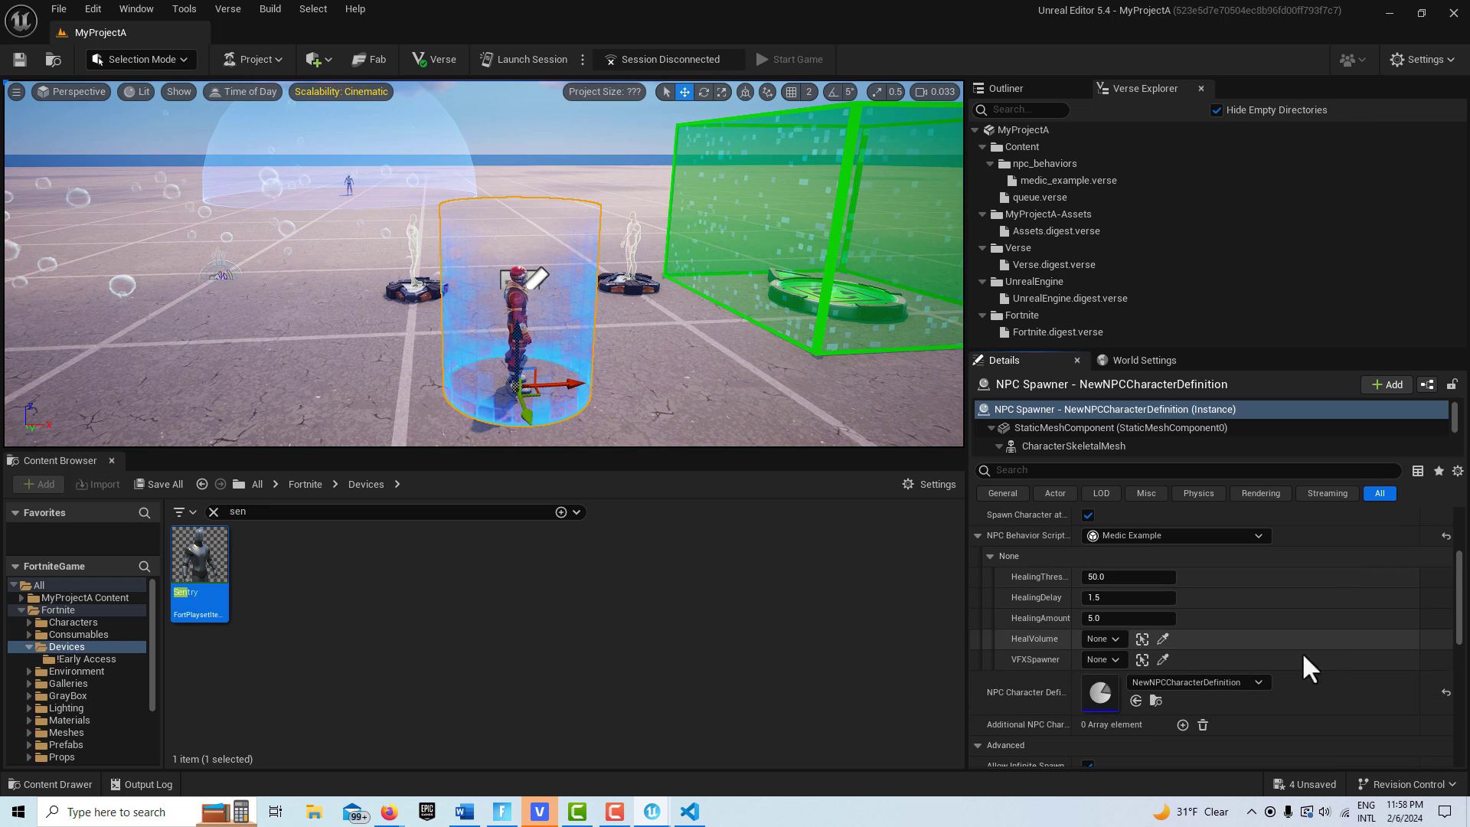
click(1107, 637)
click(1159, 462)
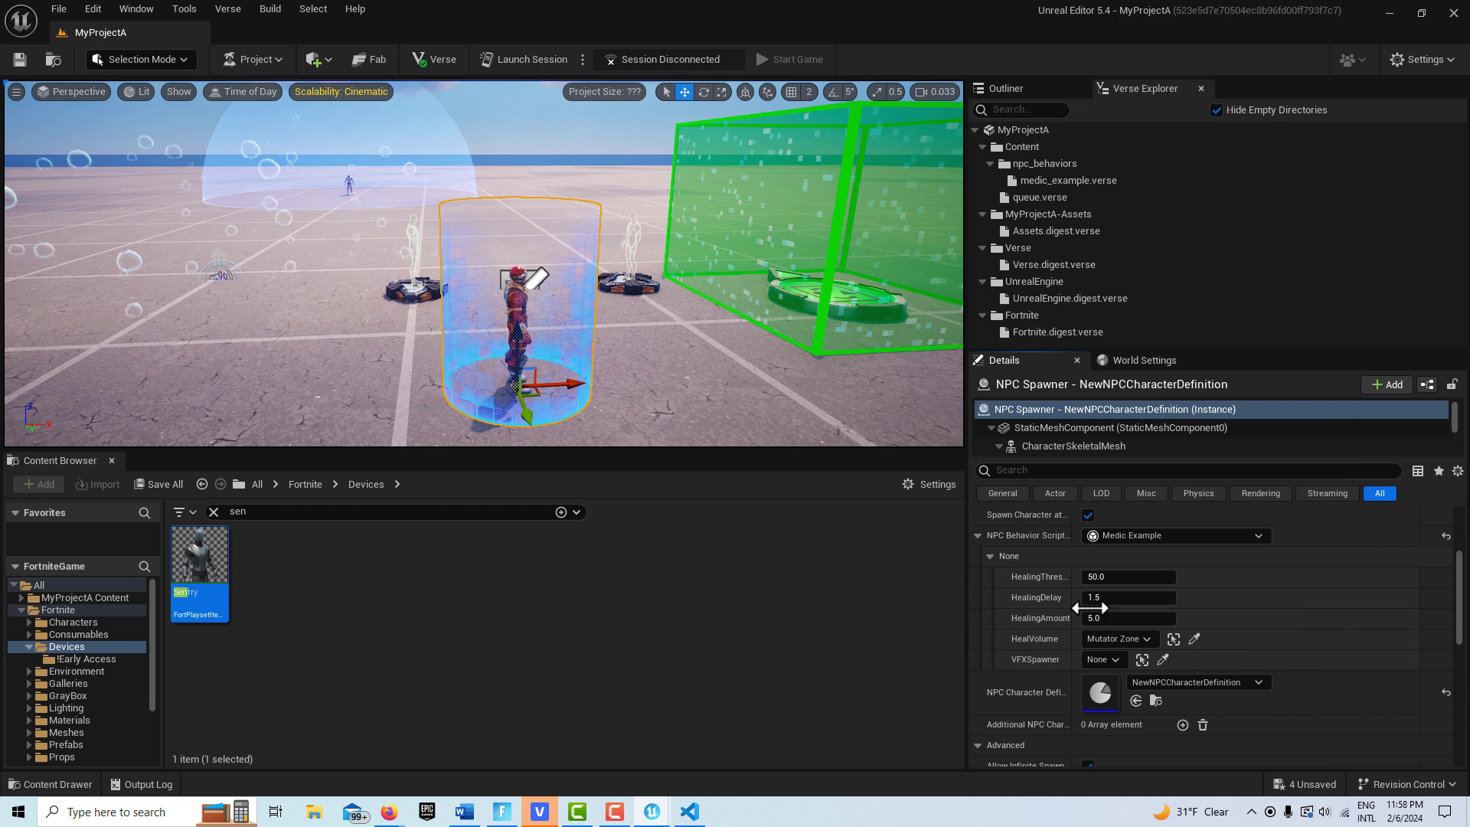
click(1108, 659)
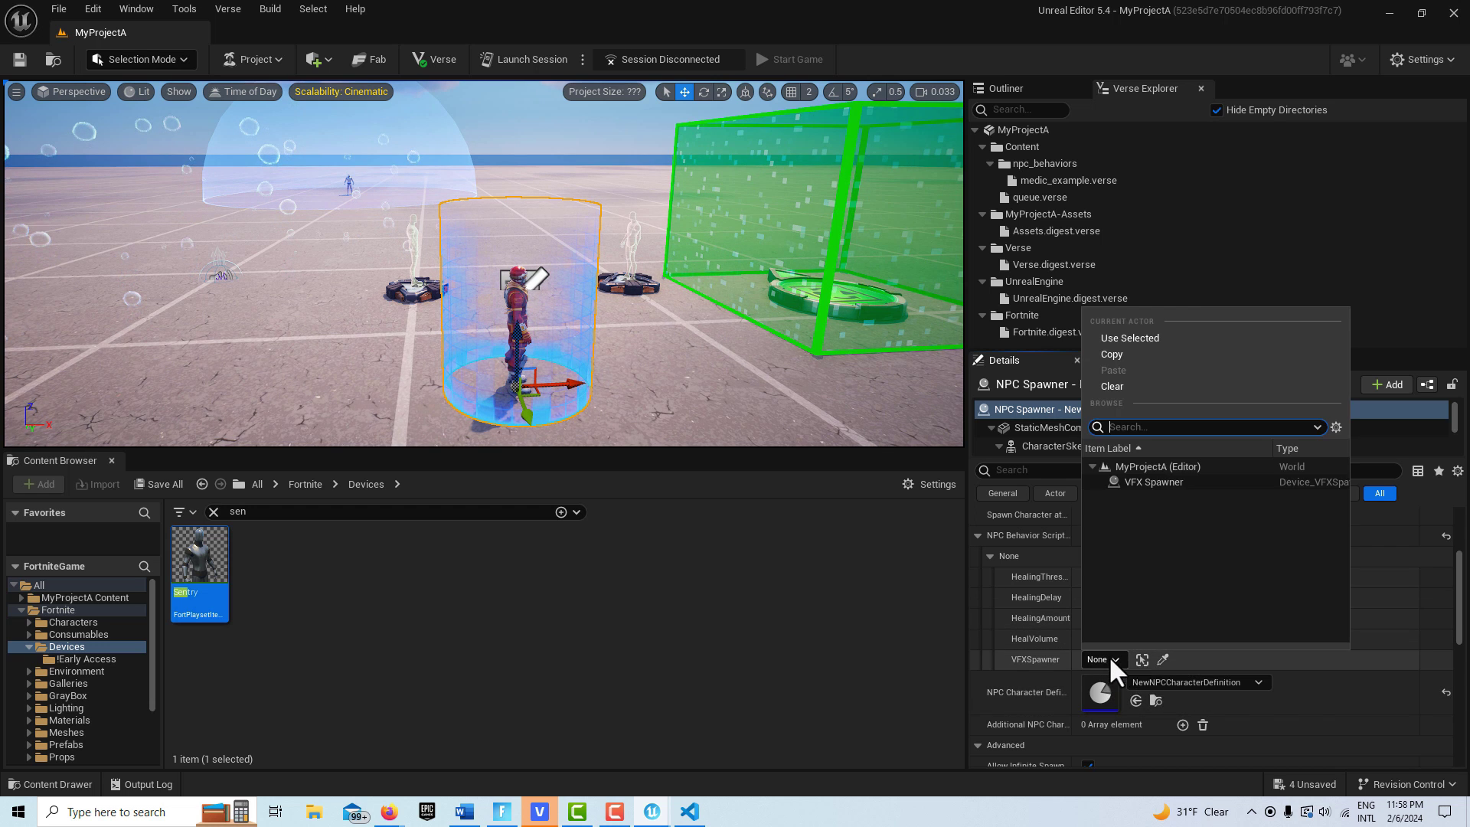
click(1156, 483)
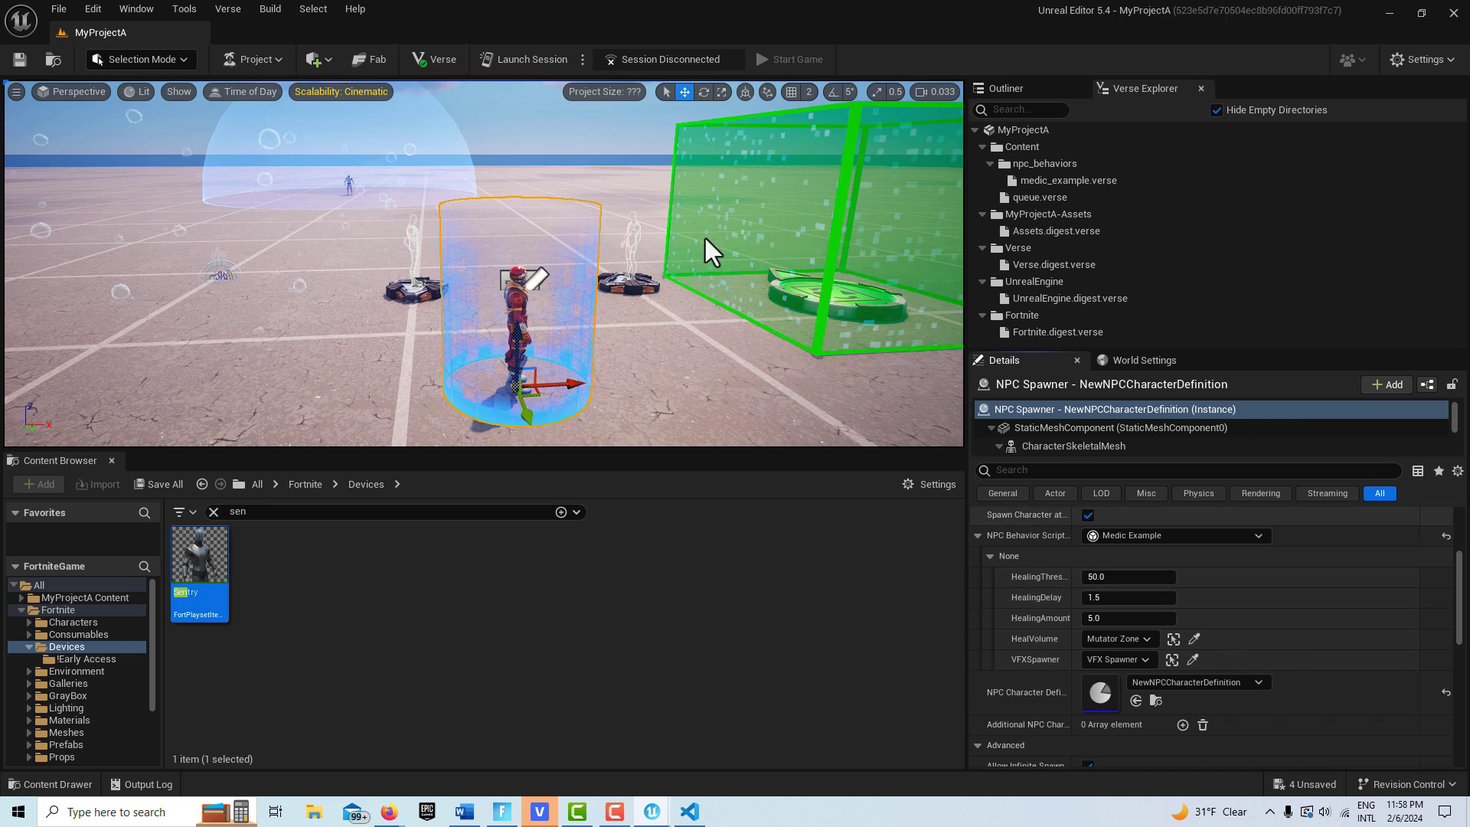
click(19, 60)
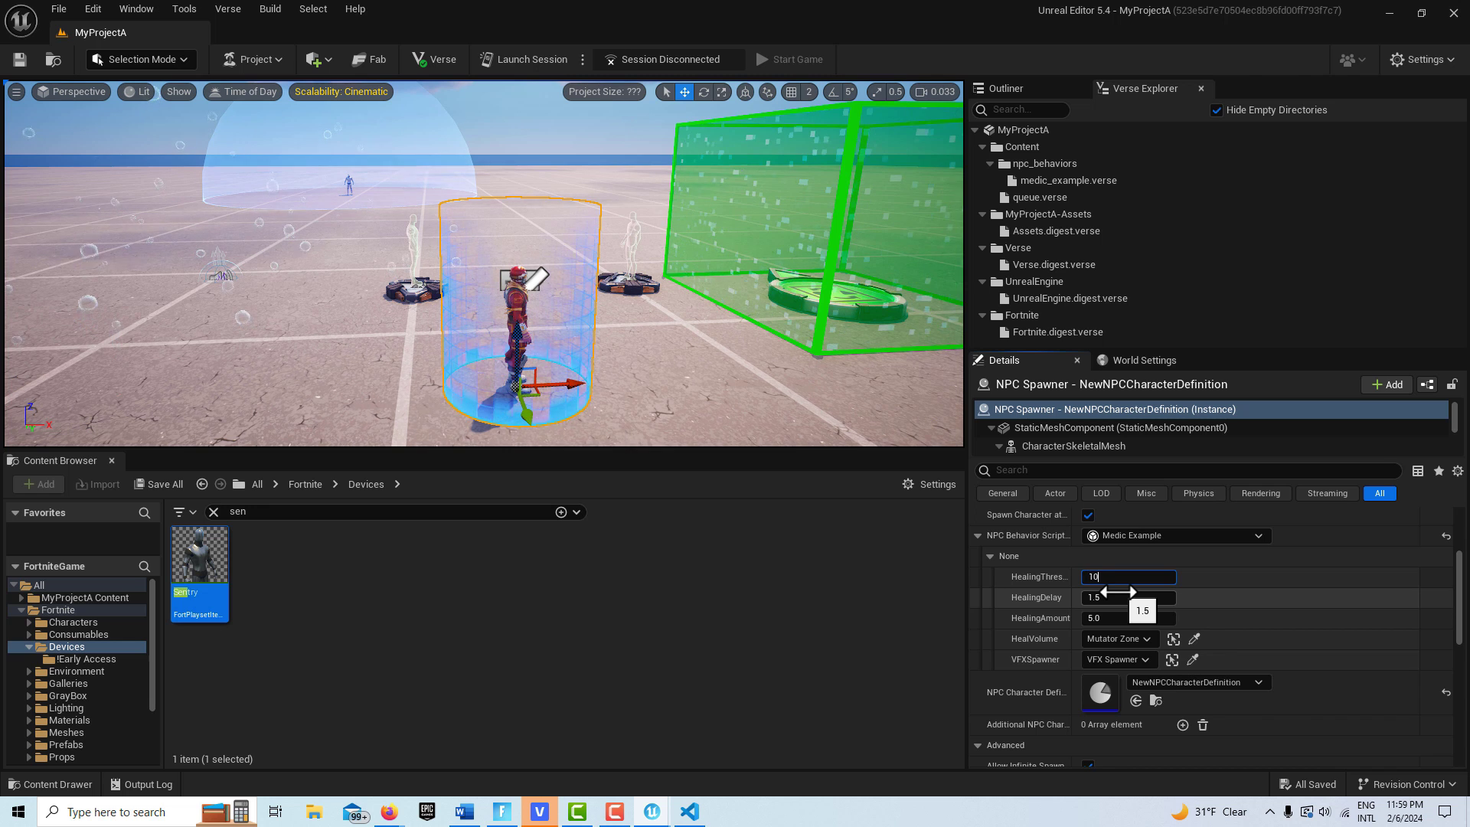
Step: Set HealingThreshold to 100, then launch a playtest session and start the game
text(0)
key(Return)
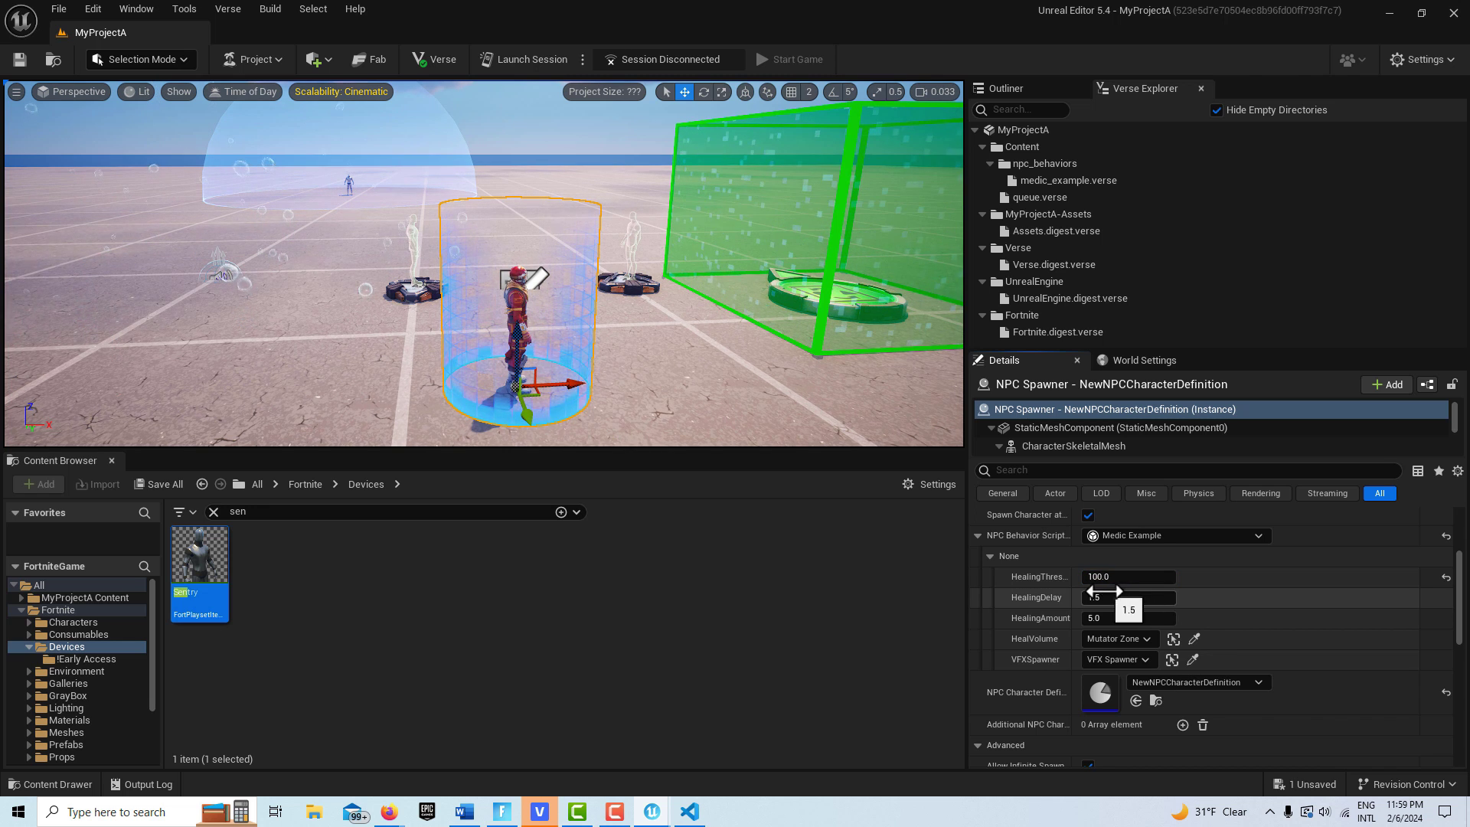
click(526, 60)
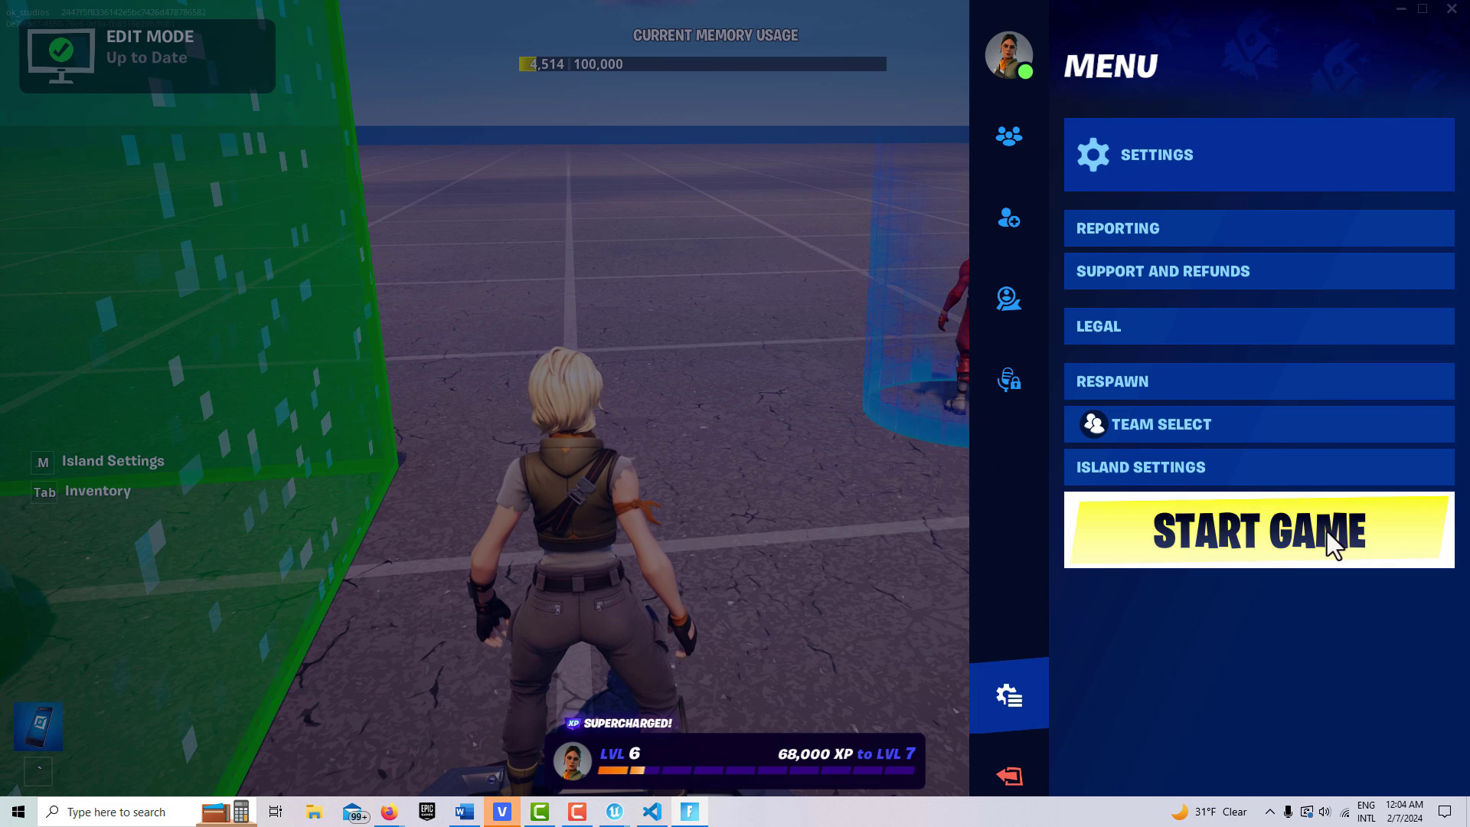
click(1283, 537)
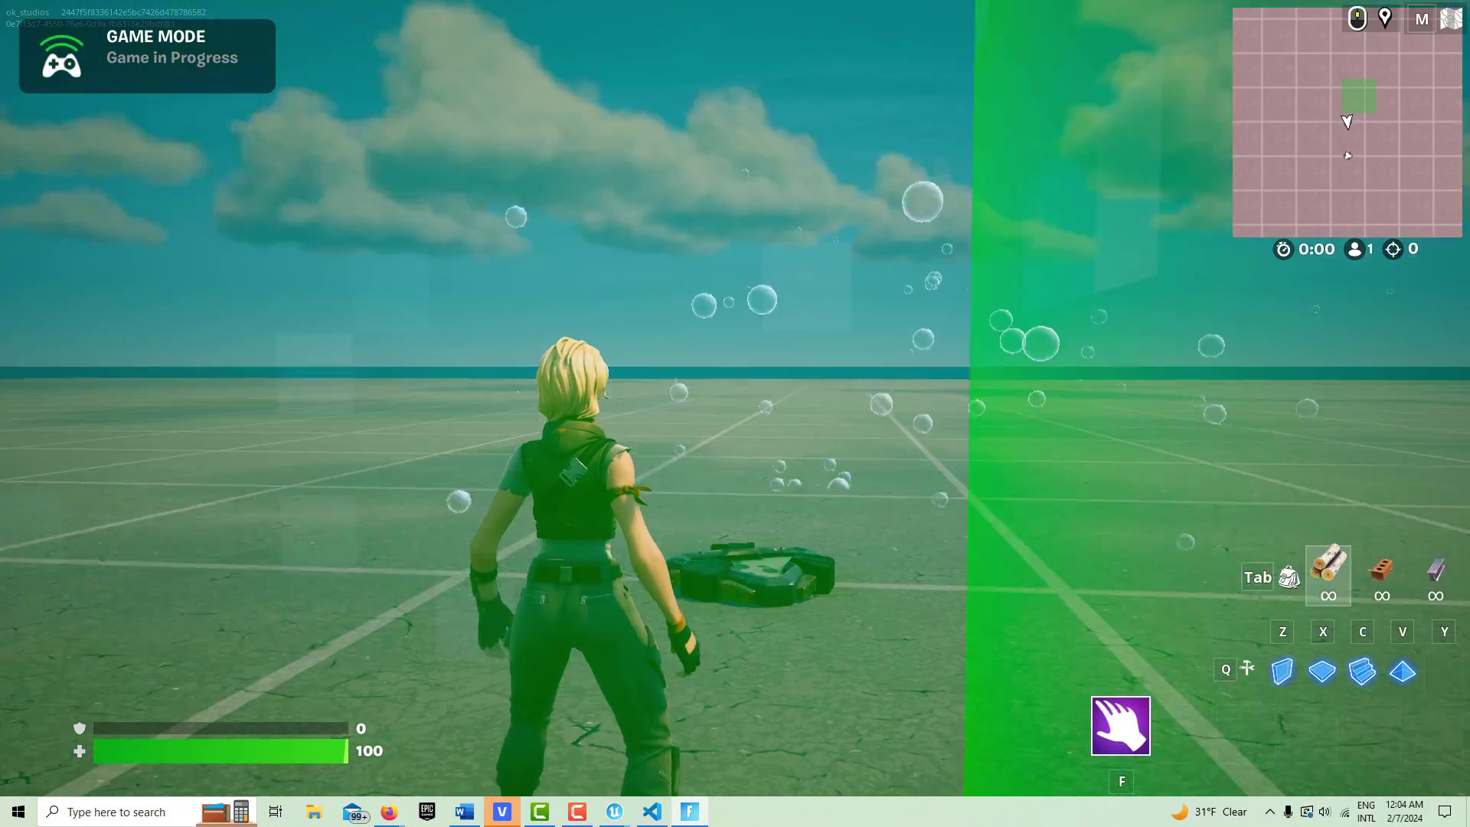
Step: Run into and out of the green Mutator Zone and toward the medic NPC, healing from 92 to 100
key(w)
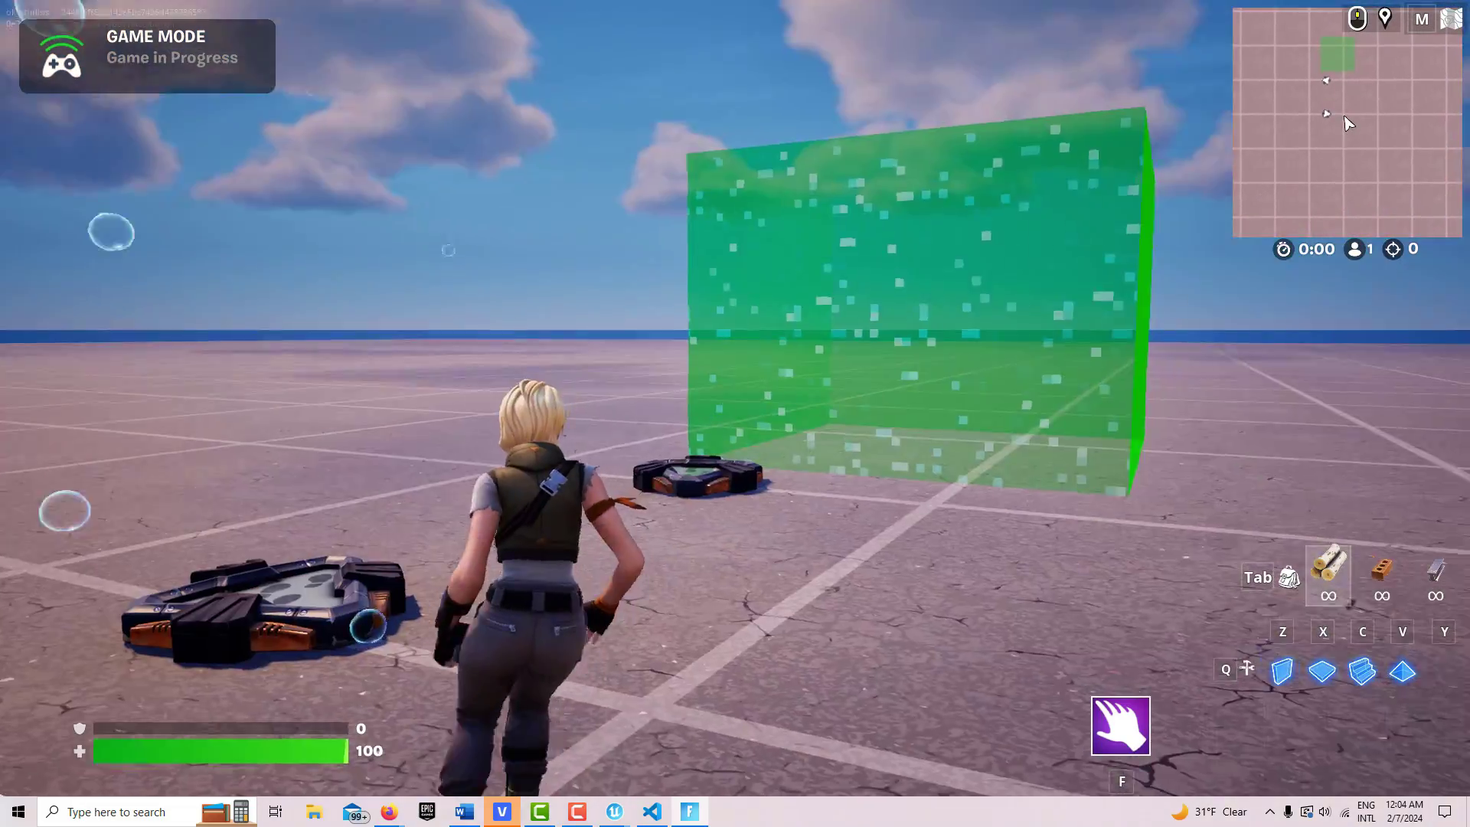
key(w)
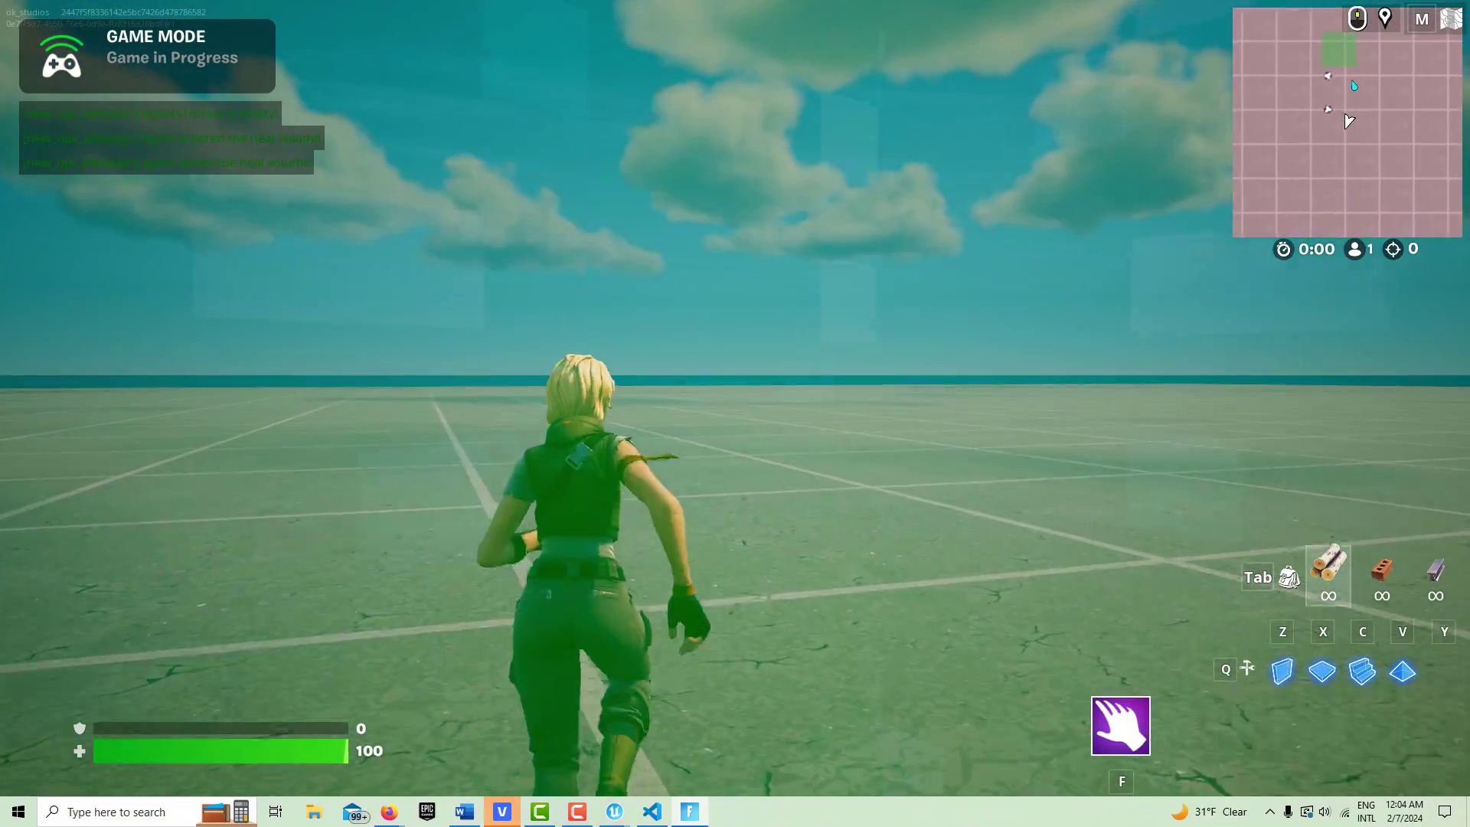
key(w)
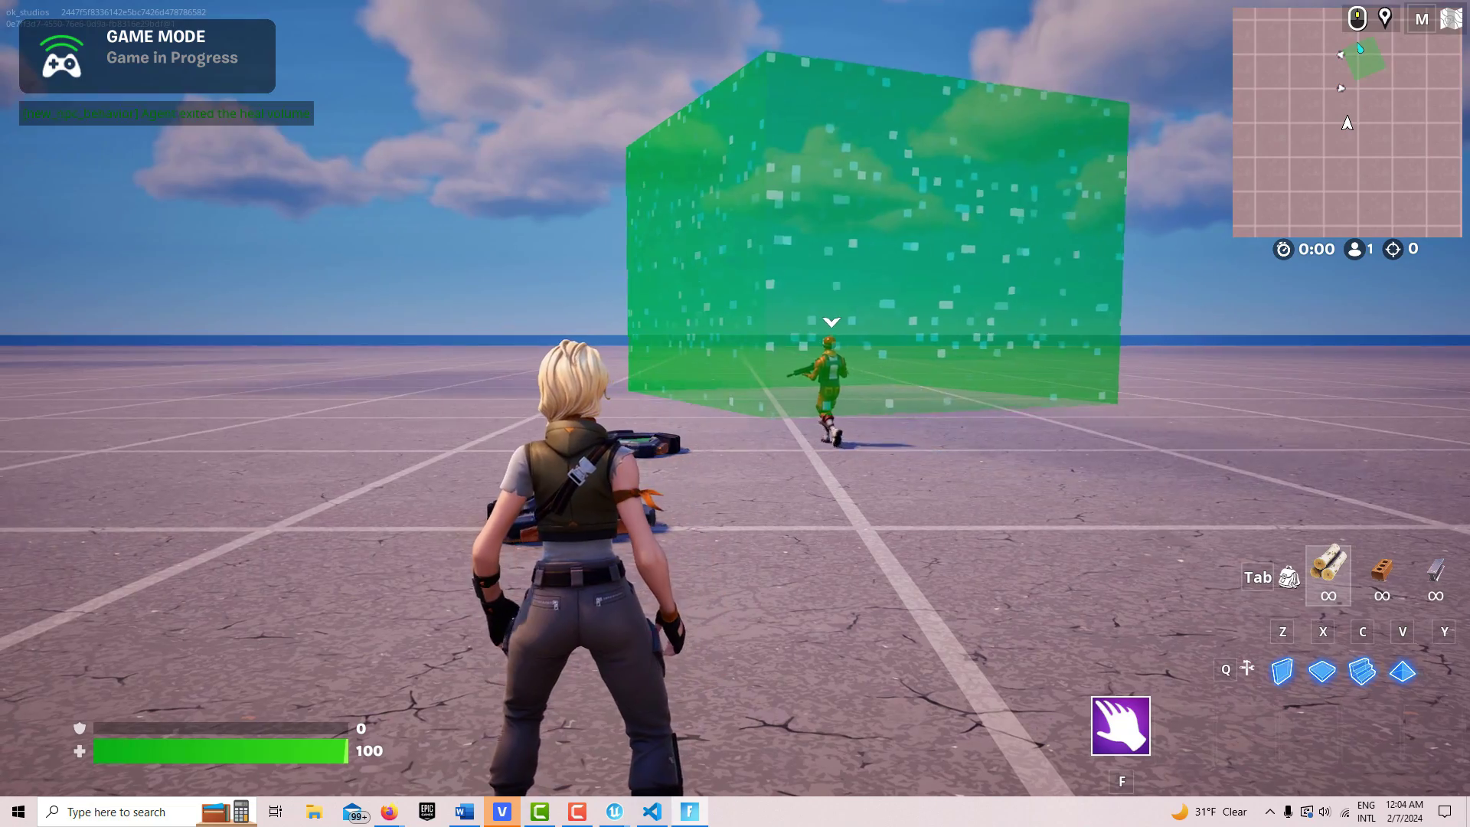
key(s)
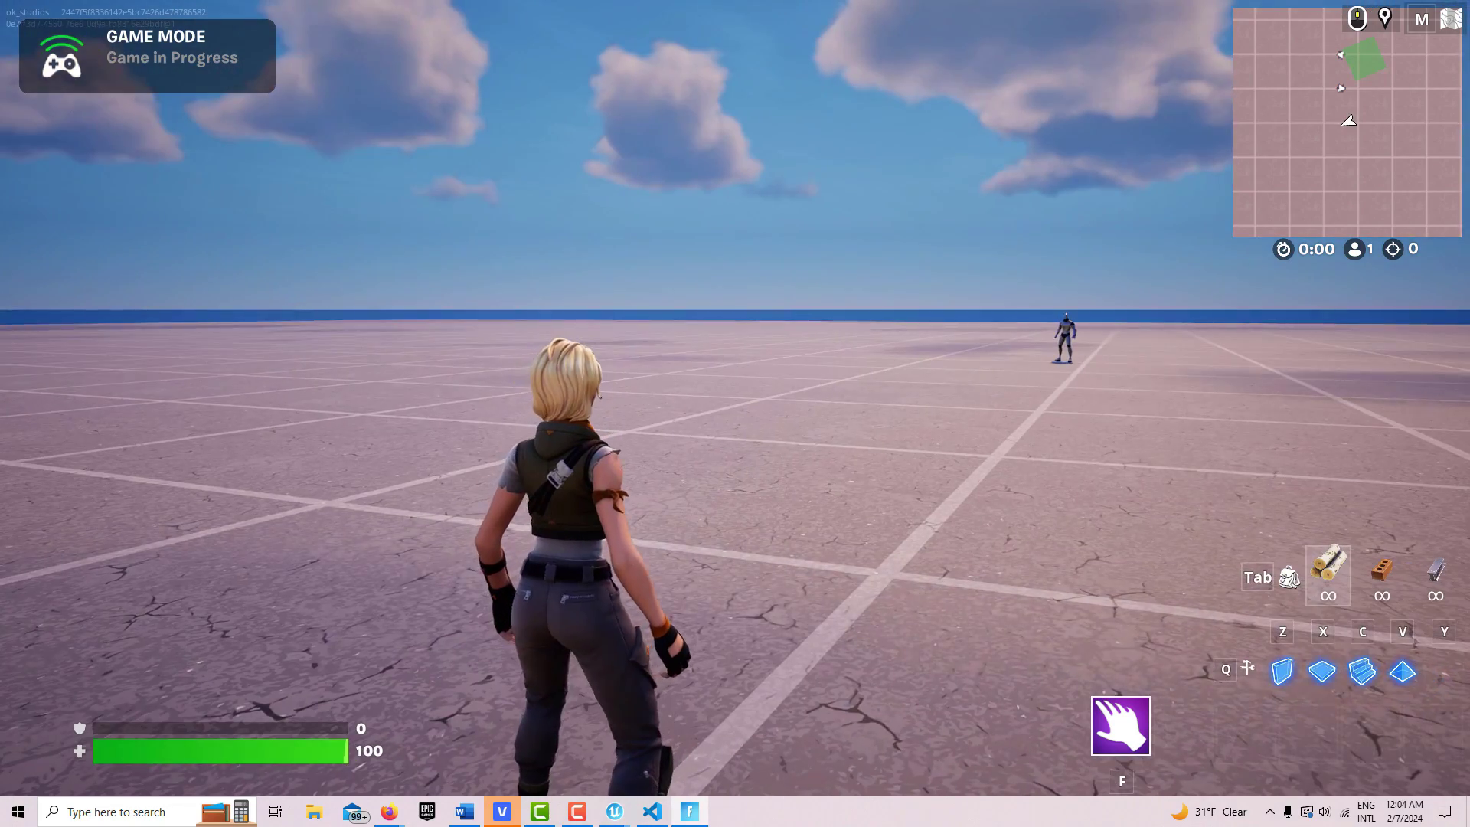
key(w)
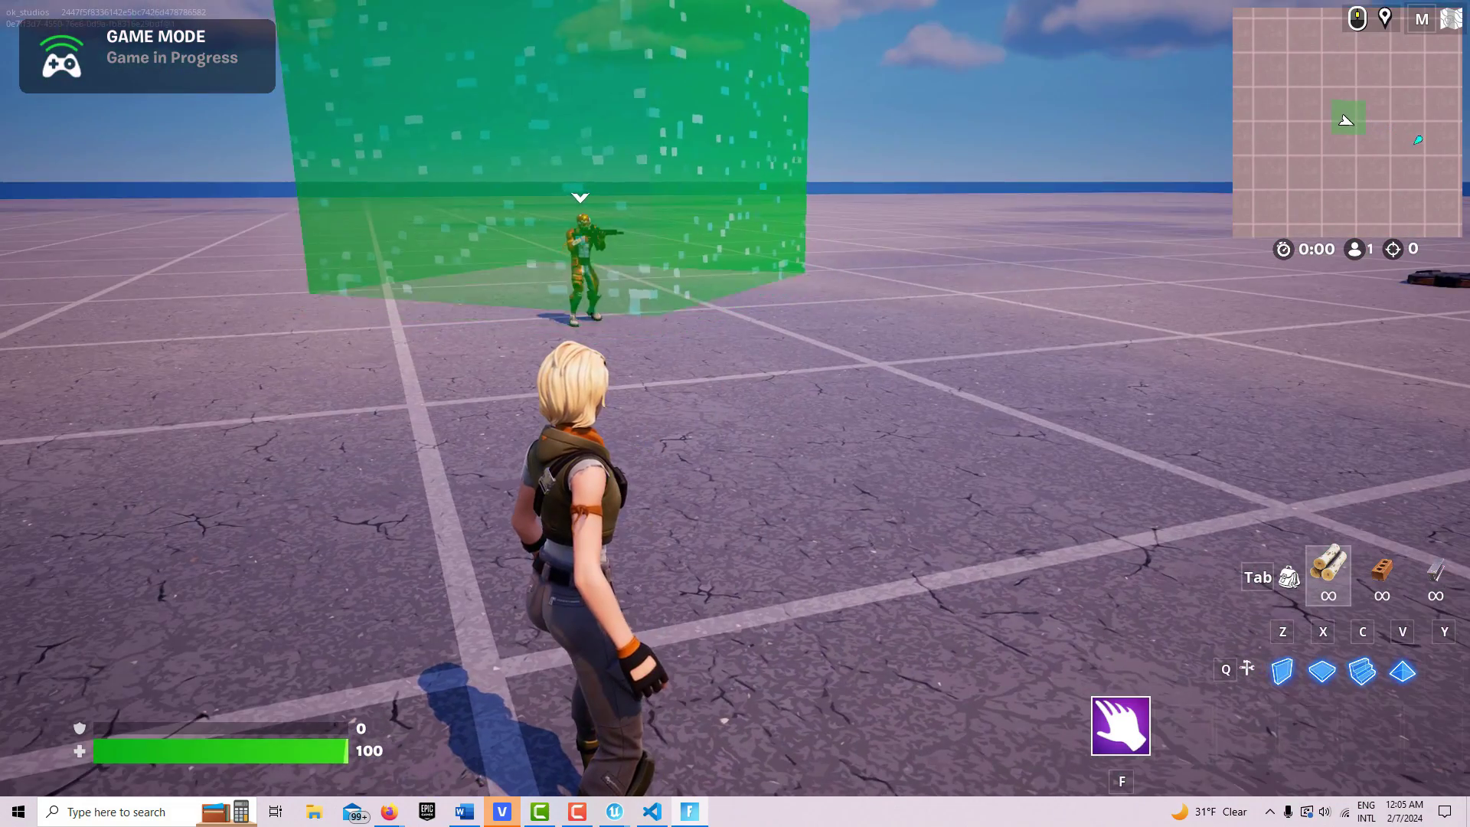
key(w)
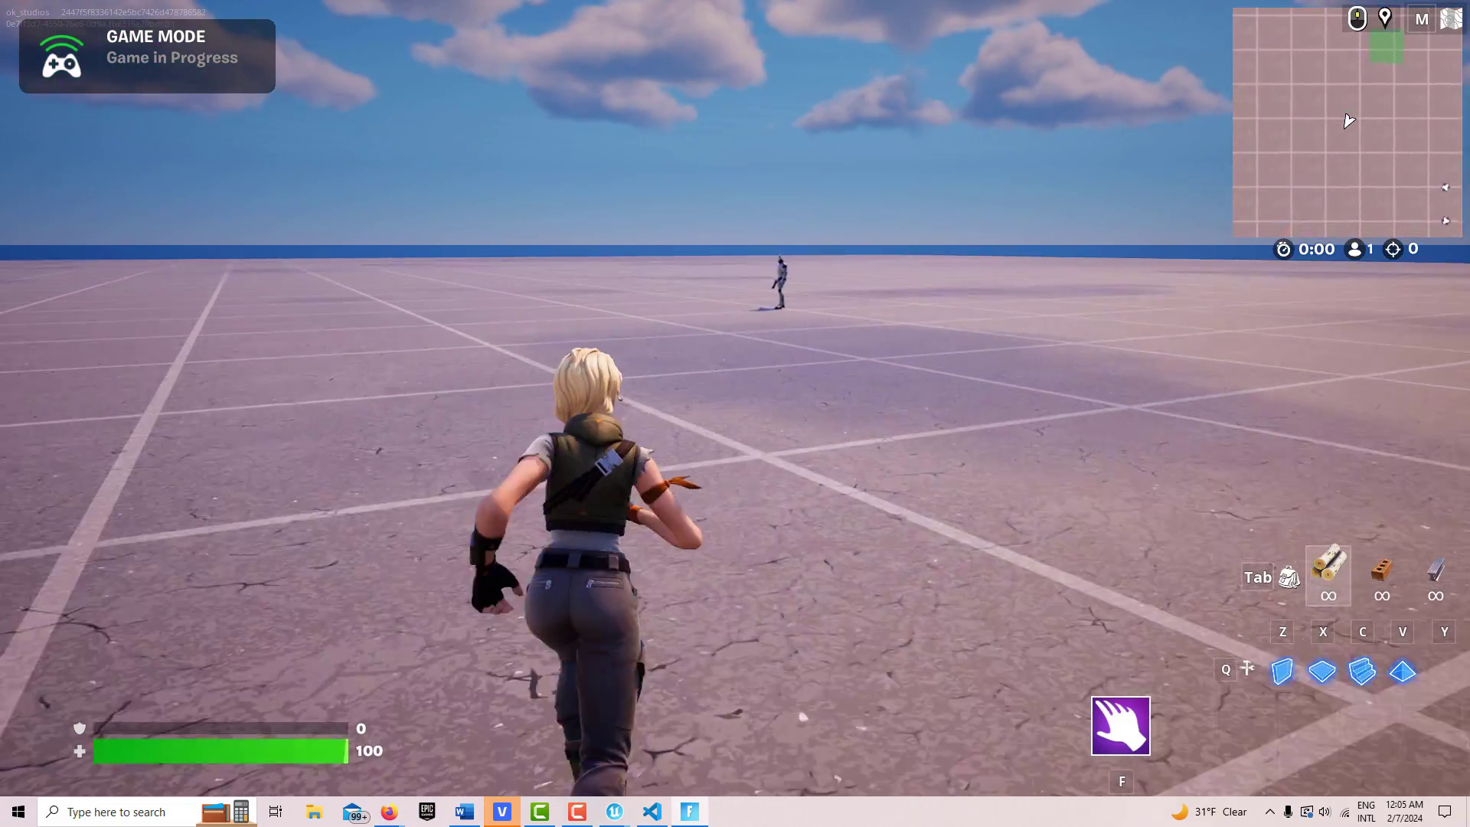
Step: Run up to the distant NPC to take damage
key(w)
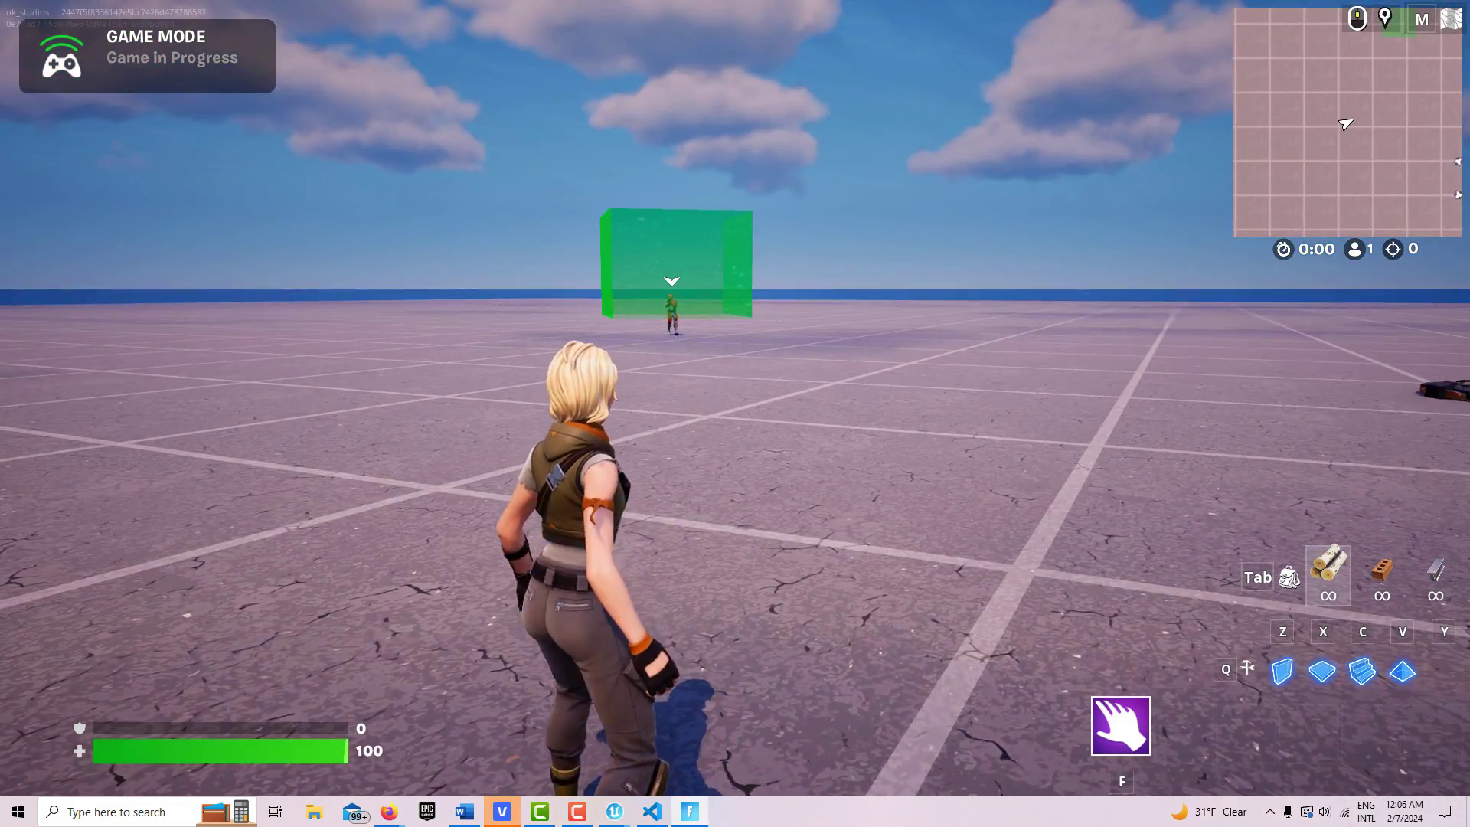
key(w)
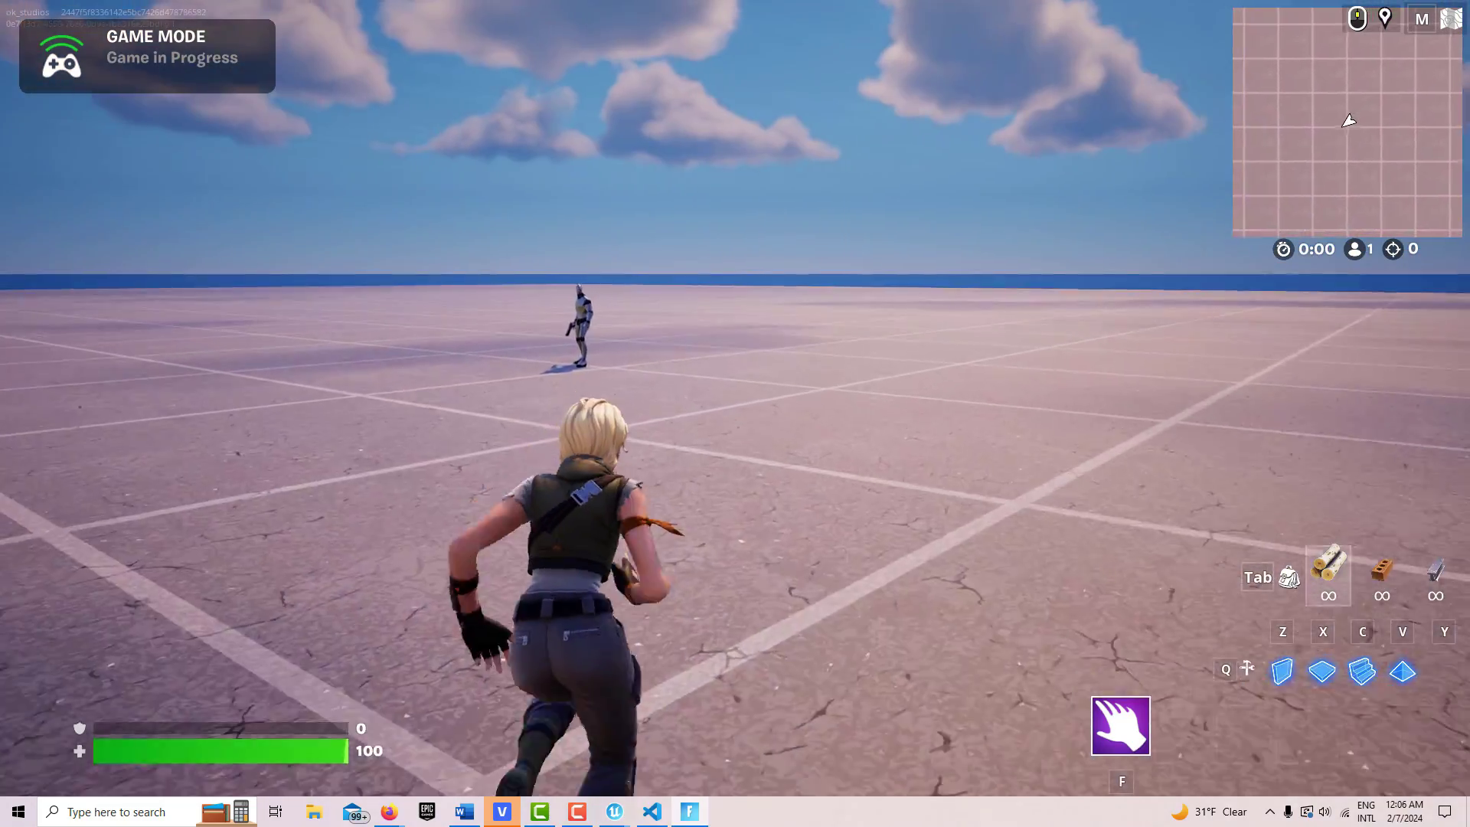
key(w)
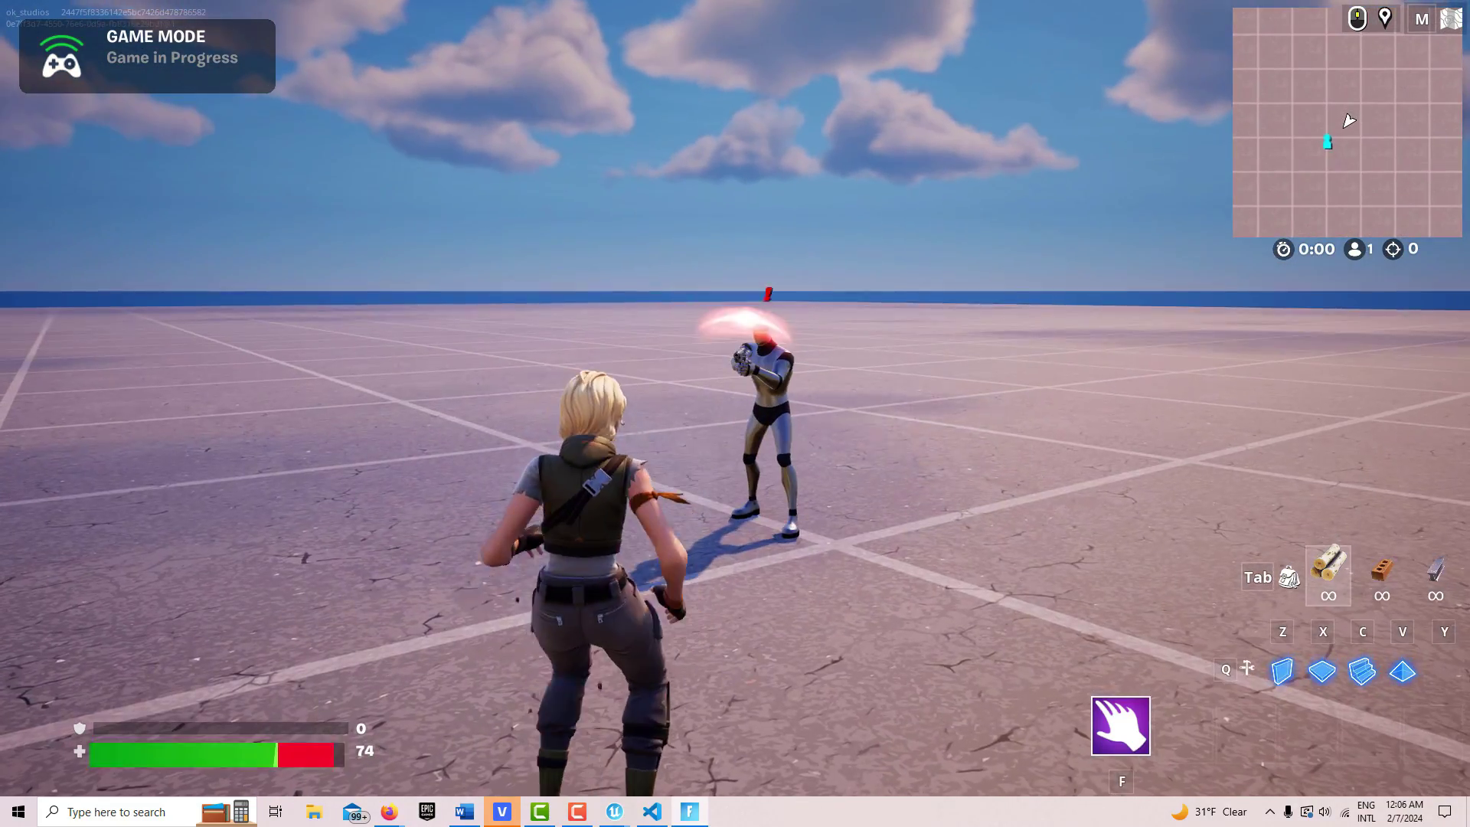
Step: Sprint back into the green heal zone until health refills to 100, then strafe out of it
key(w)
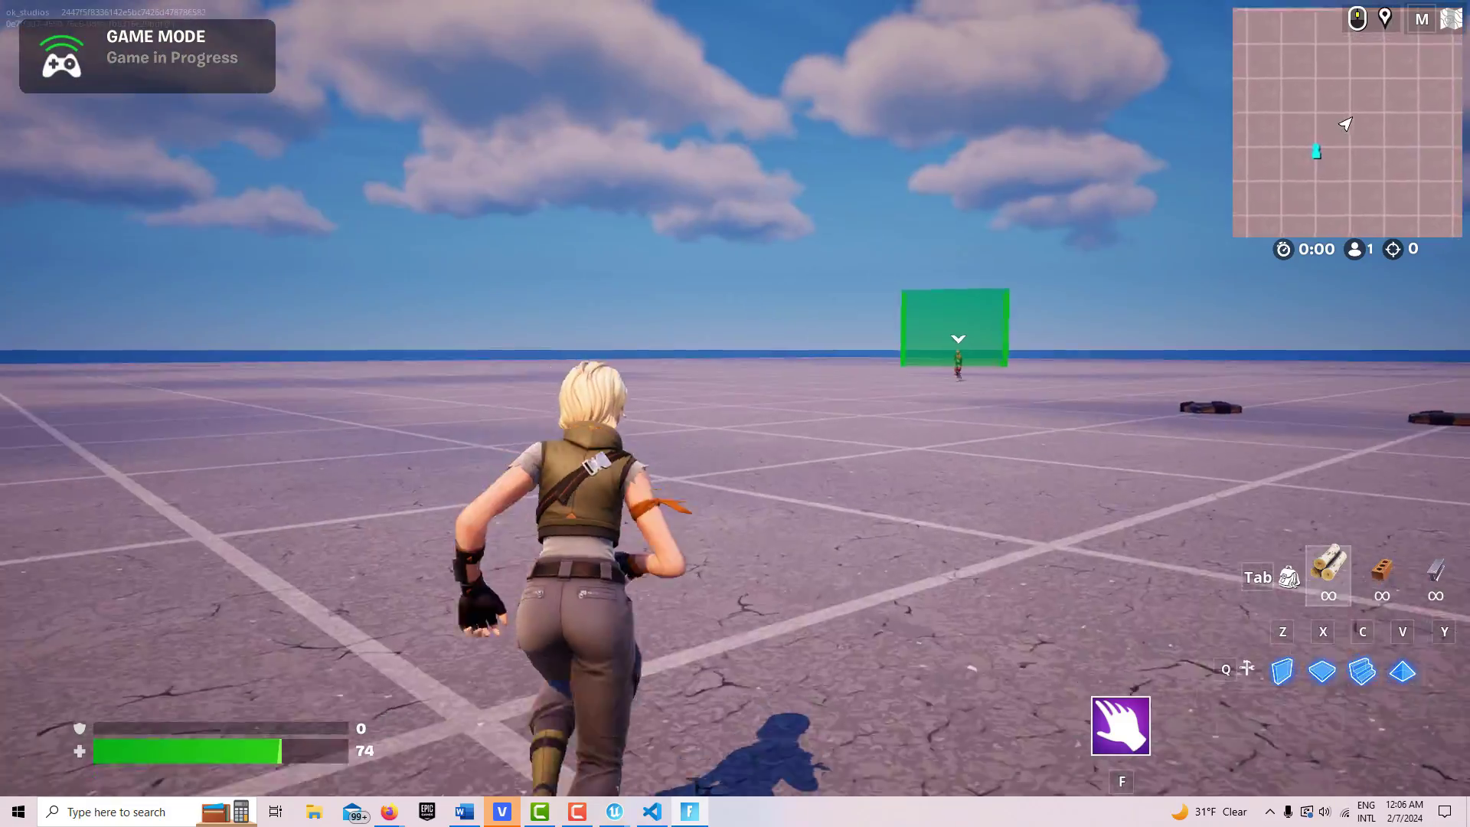
key(w)
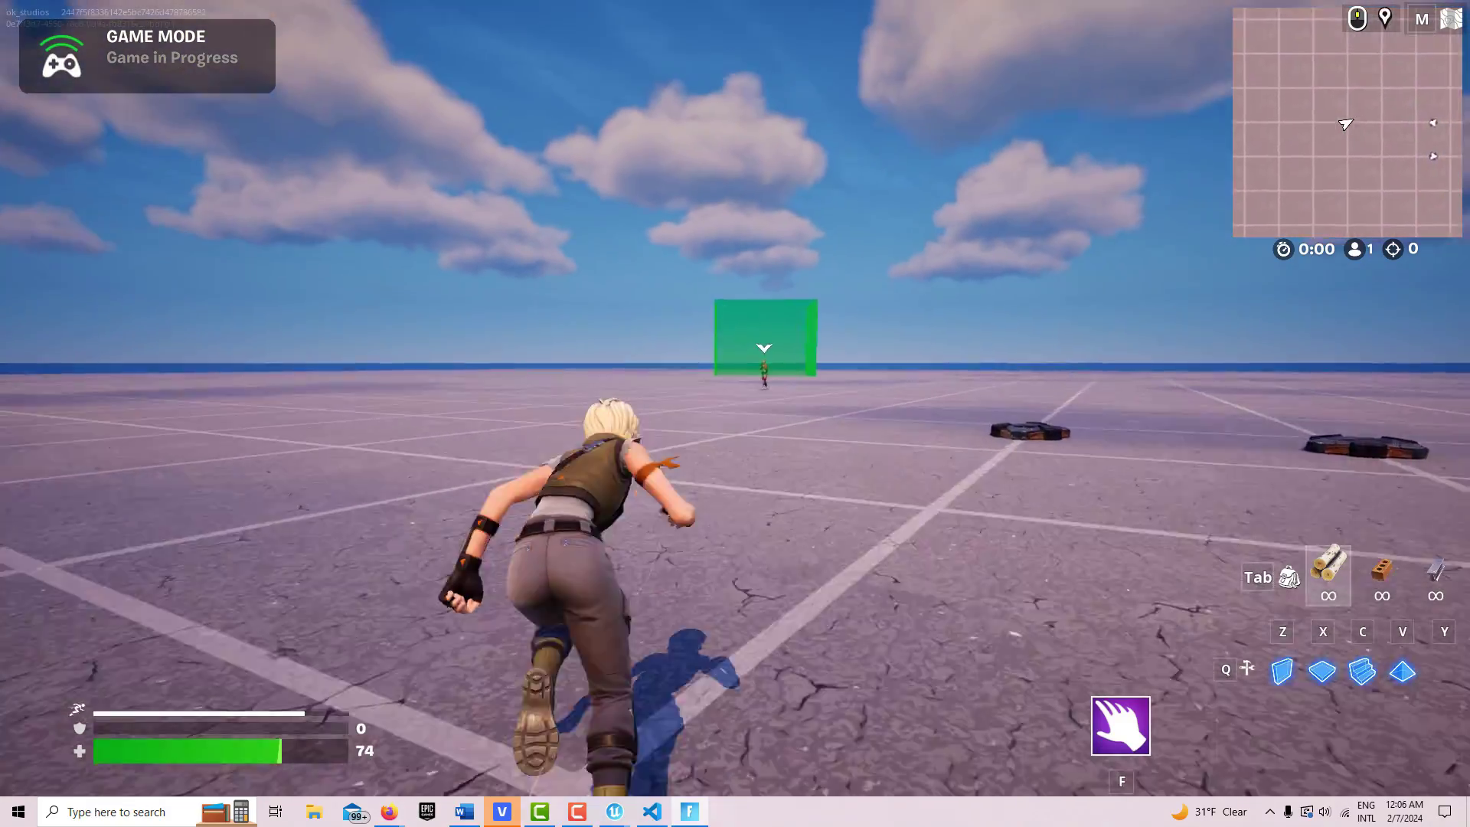
key(w)
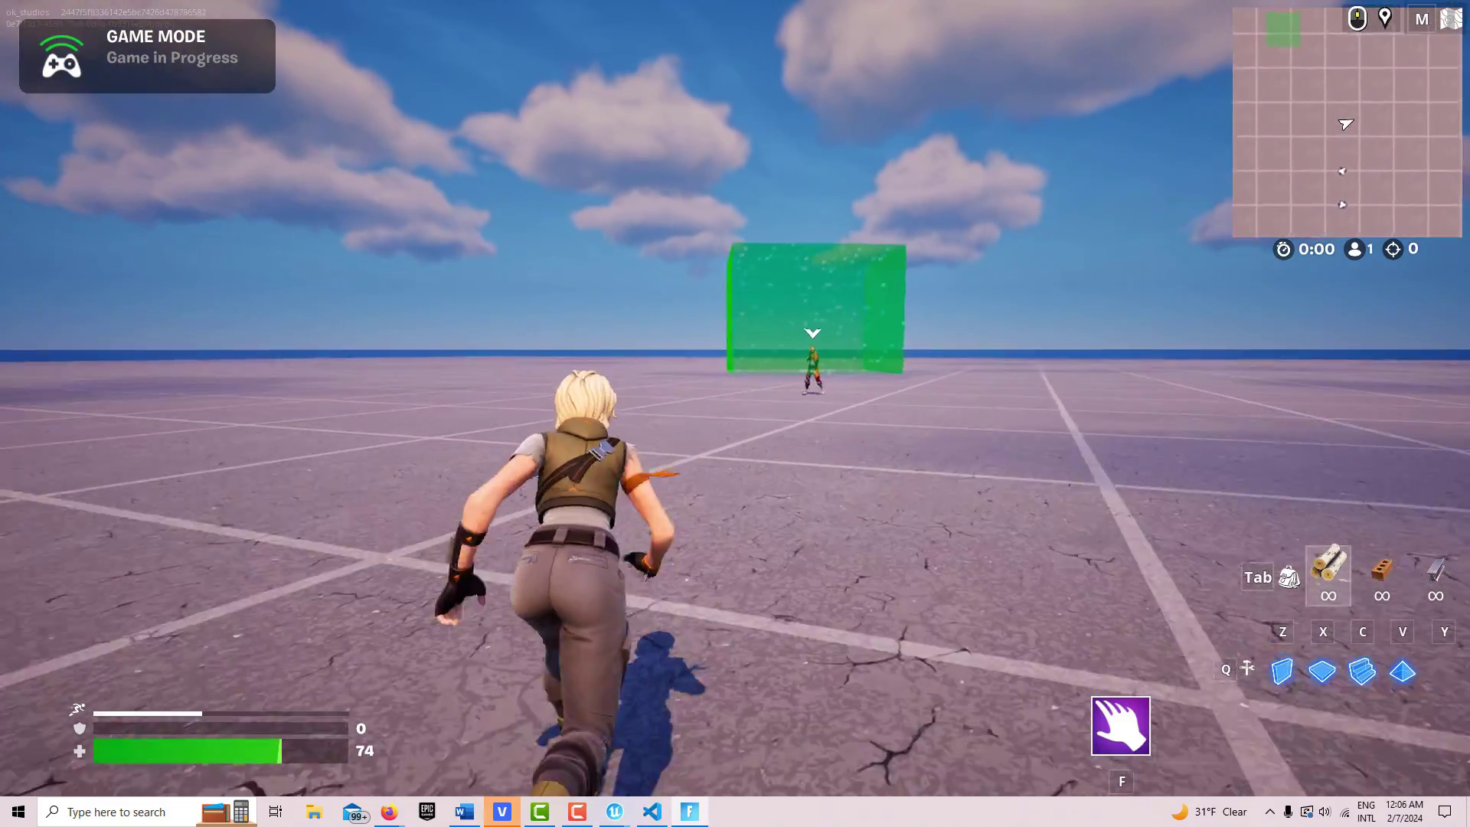
key(w)
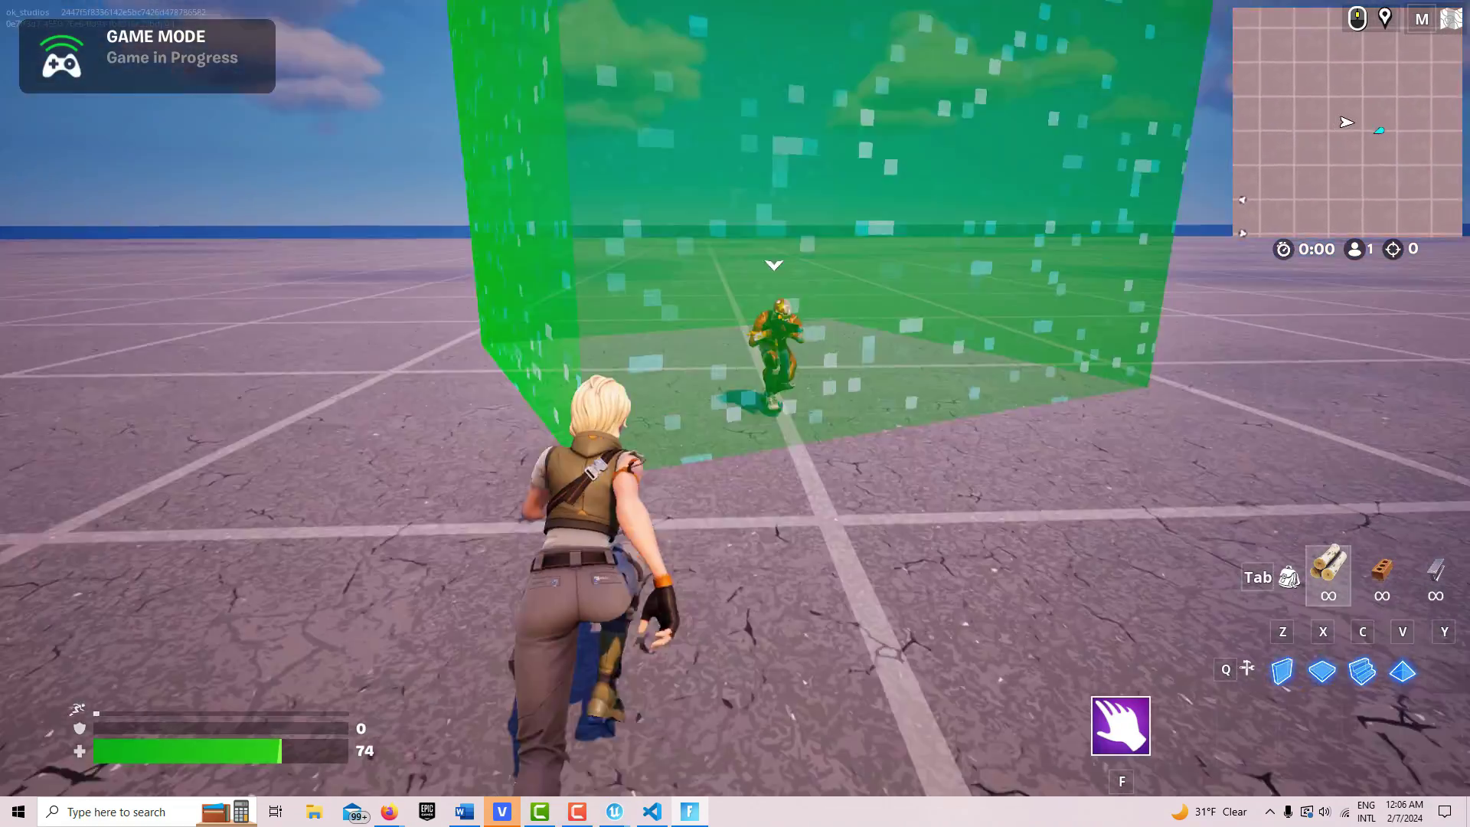
key(w)
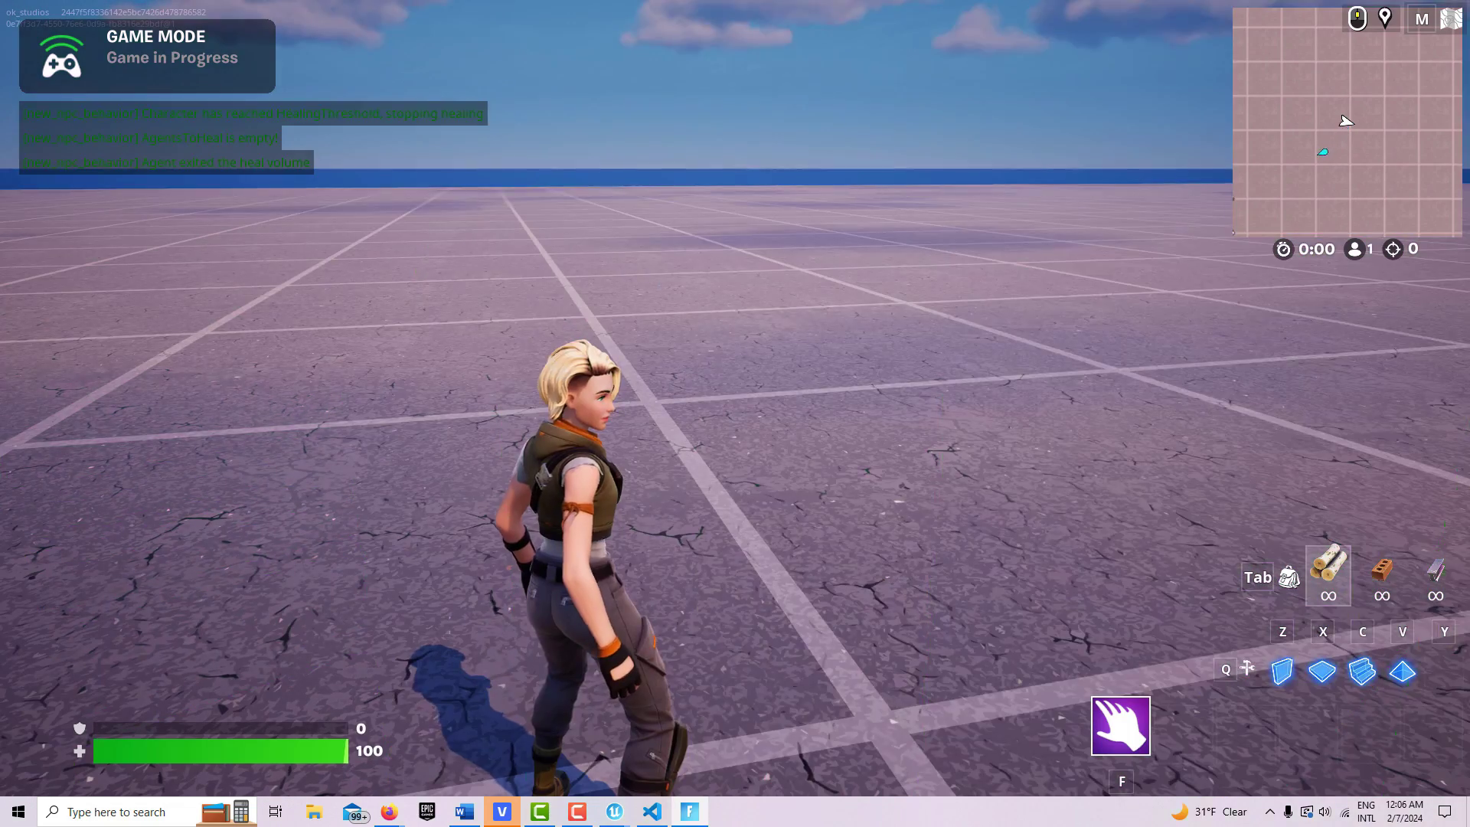
key(w)
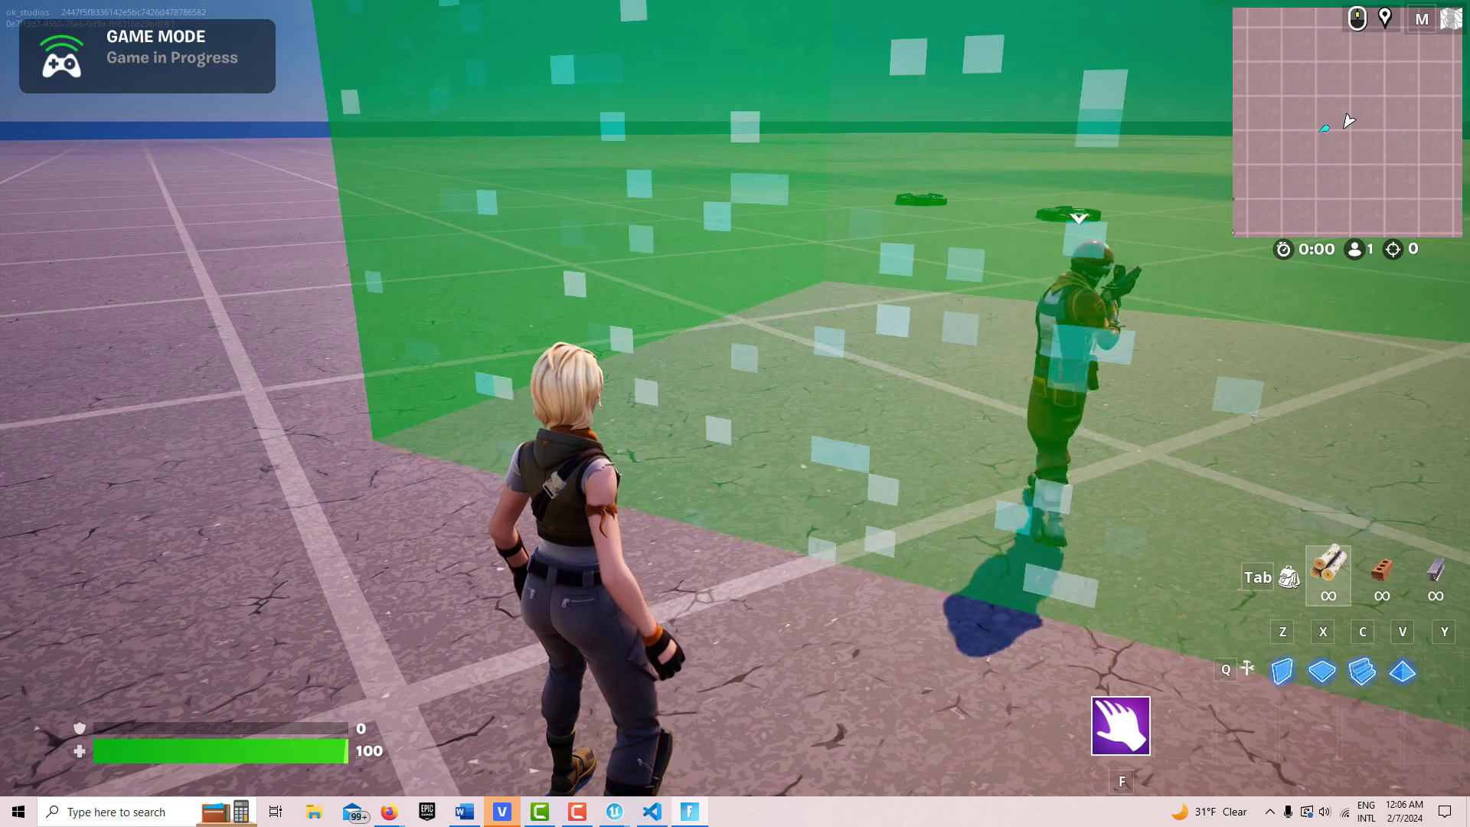
key(a)
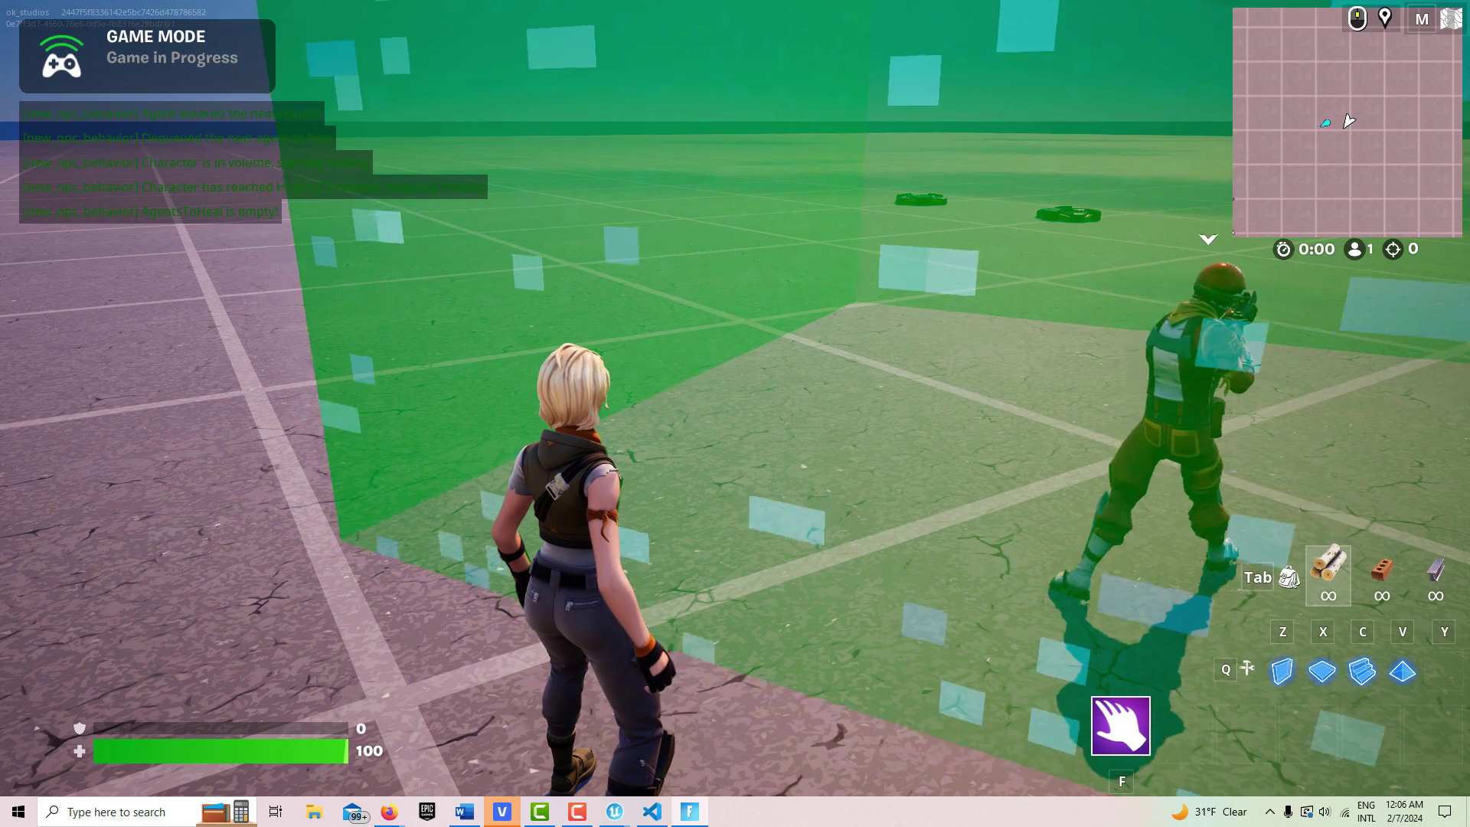
key(a)
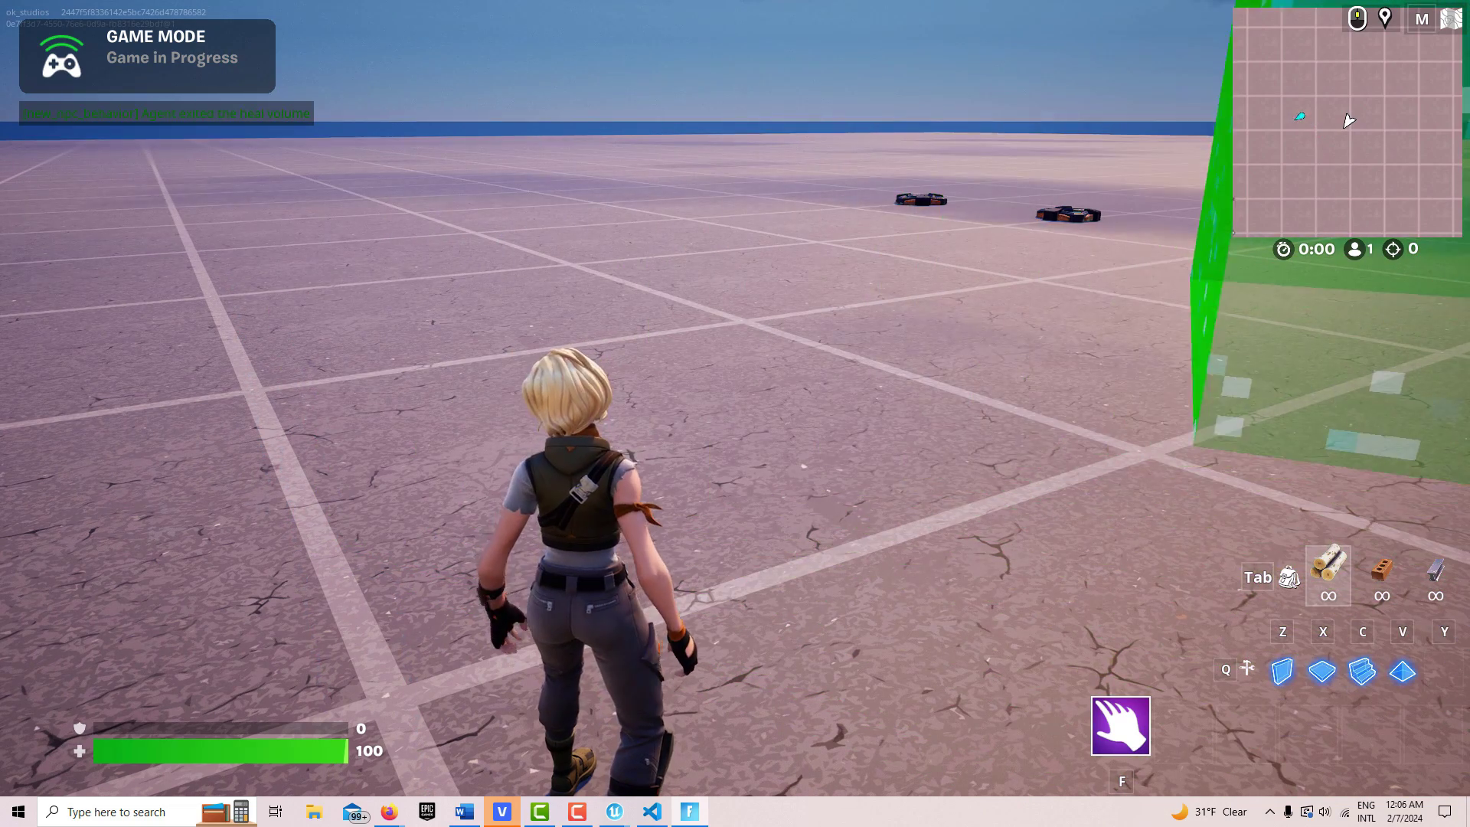